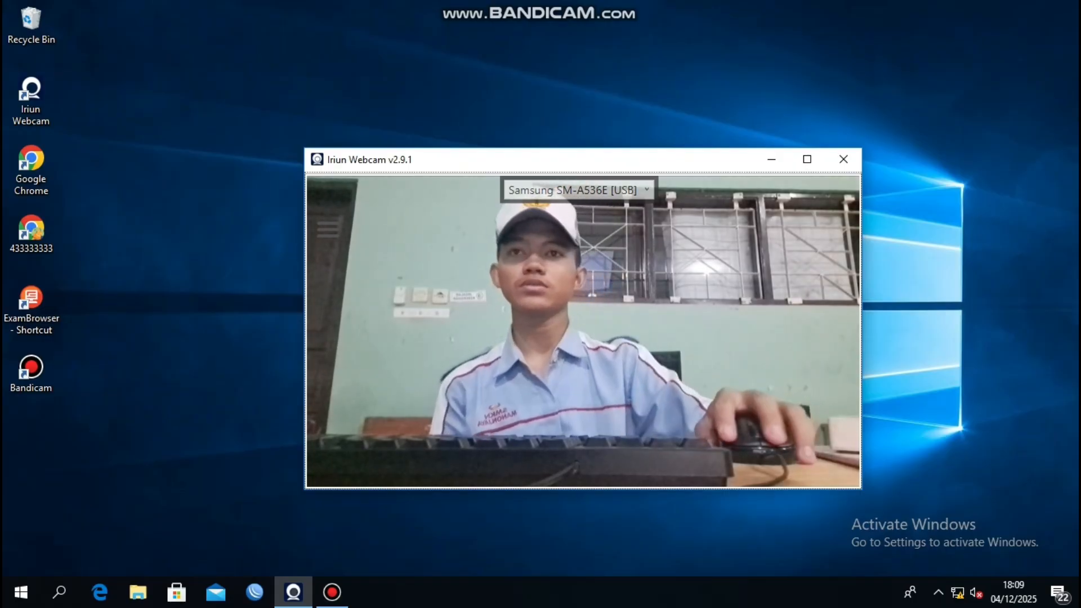
# Step: Switch to WinBox, refresh the neighbor list and log in to the discovered MikroTik router, dismissing the password change request
pyautogui.moveTo(473, 162); pyautogui.dragTo(759, 77)
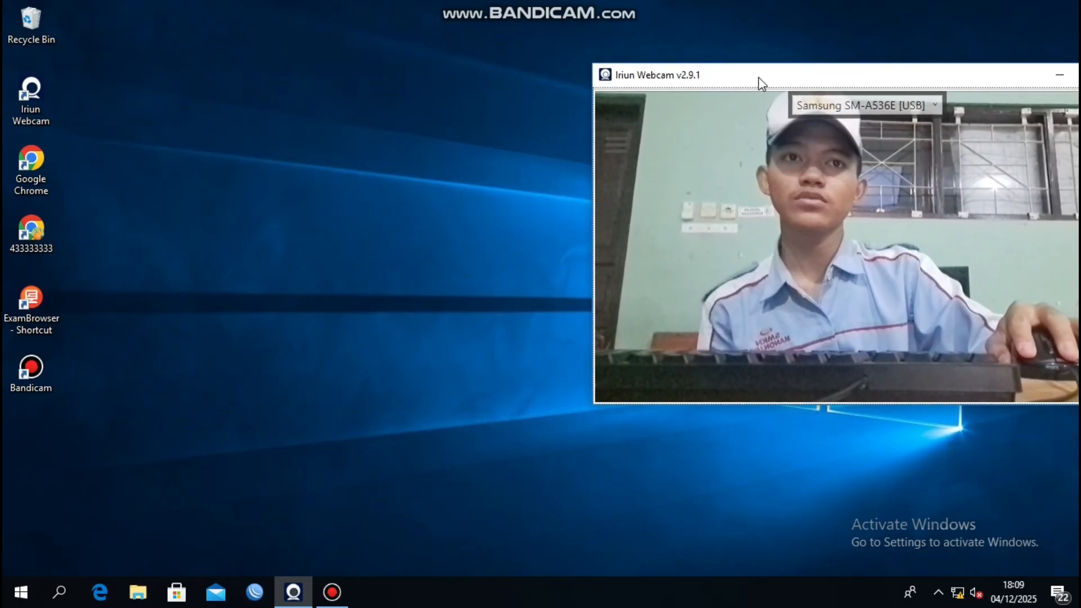
pyautogui.click(254, 592)
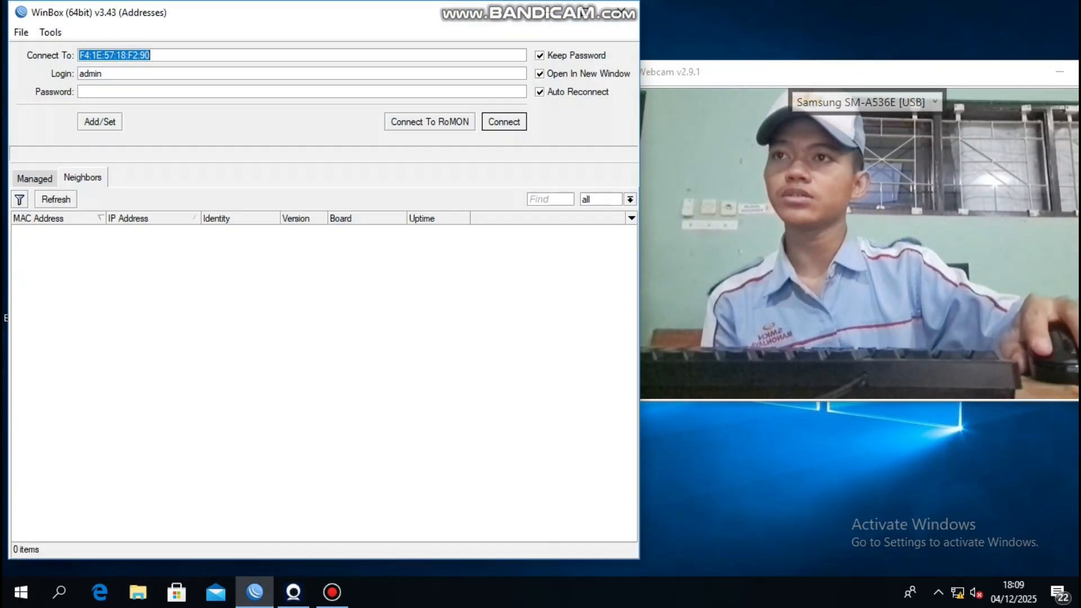
pyautogui.click(56, 199)
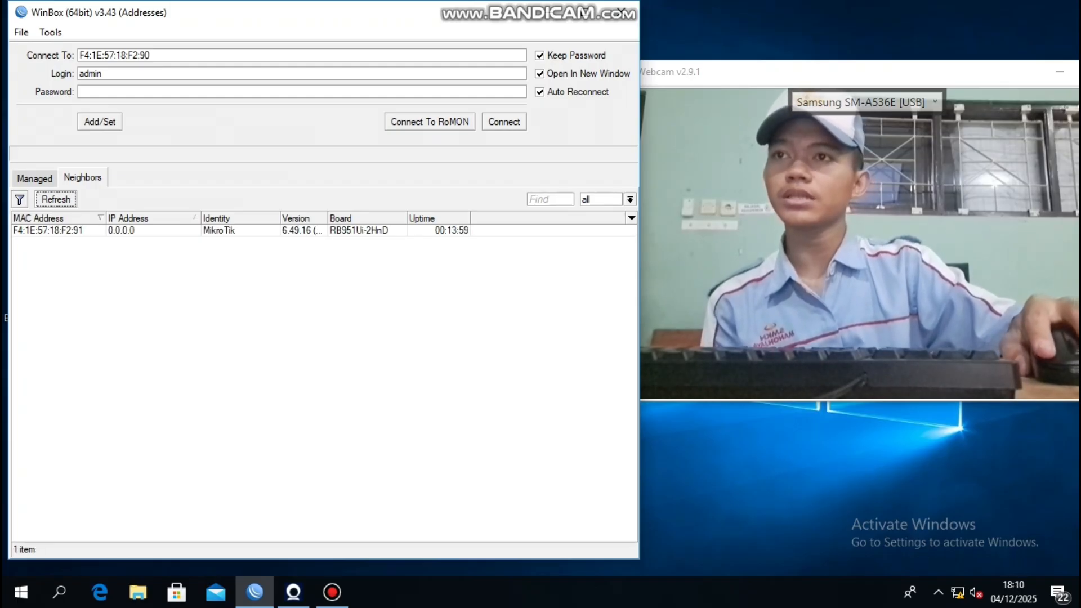
pyautogui.click(48, 230)
pyautogui.press('Return')
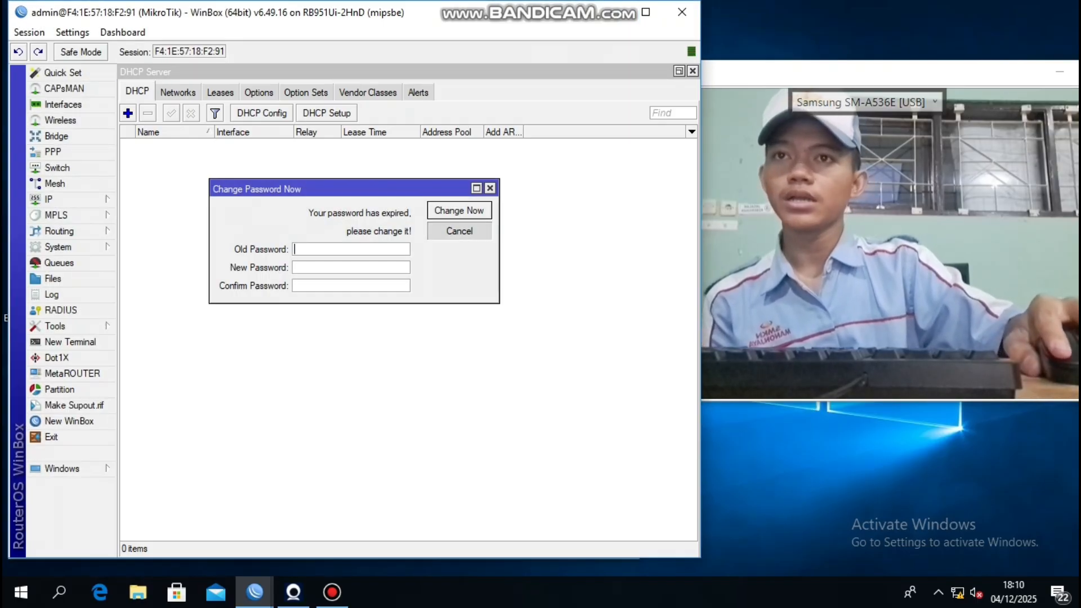
pyautogui.click(459, 231)
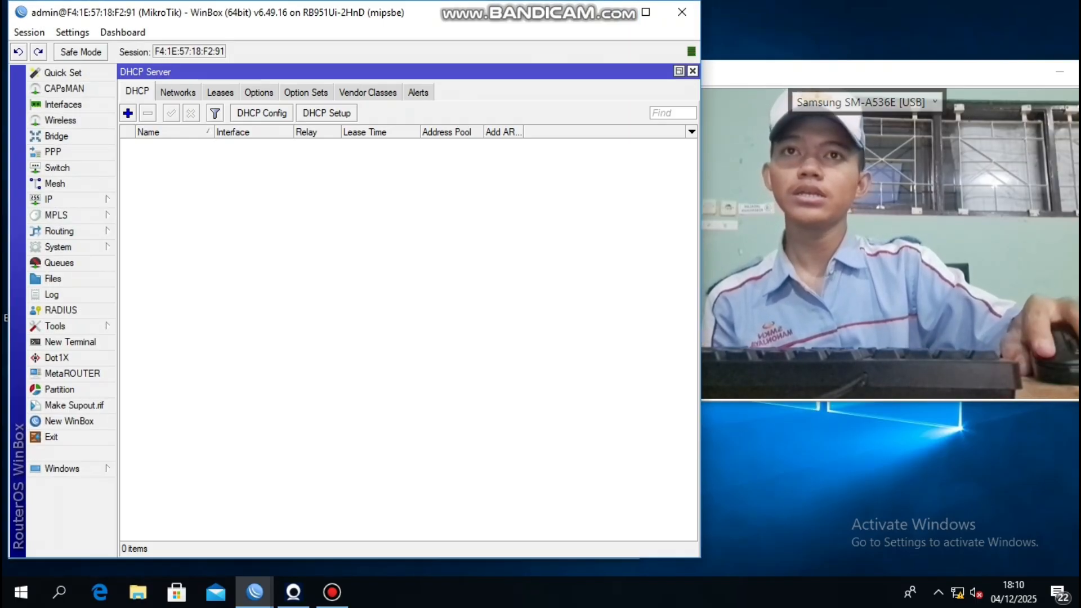
# Step: Close the leftover DHCP Server, Address List, DHCP Client and Interface List windows to clear the workspace
pyautogui.click(692, 71)
pyautogui.click(616, 201)
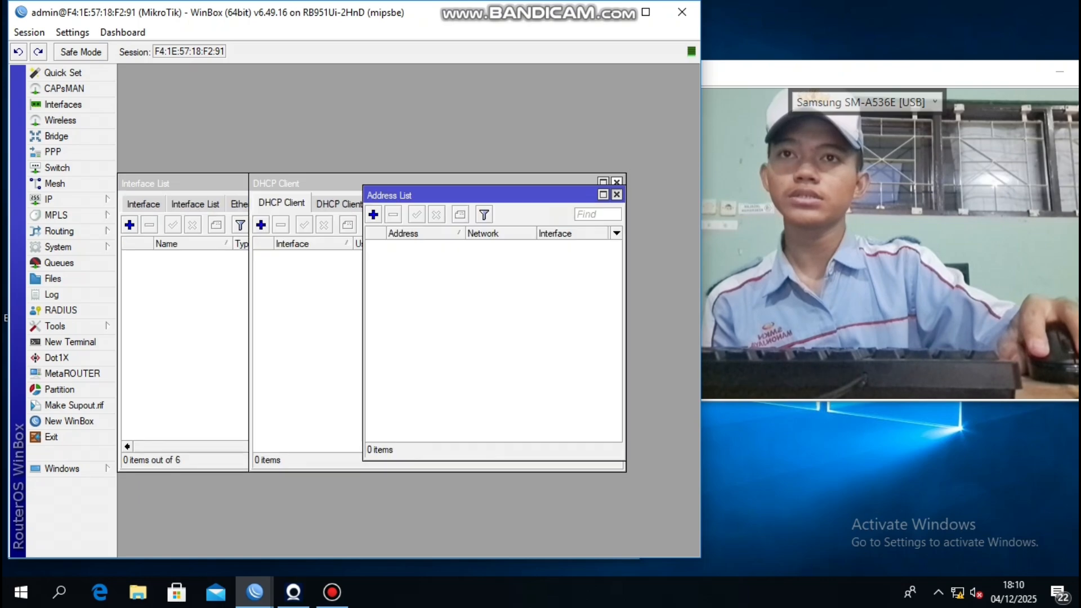
pyautogui.click(617, 194)
pyautogui.click(617, 183)
pyautogui.click(616, 182)
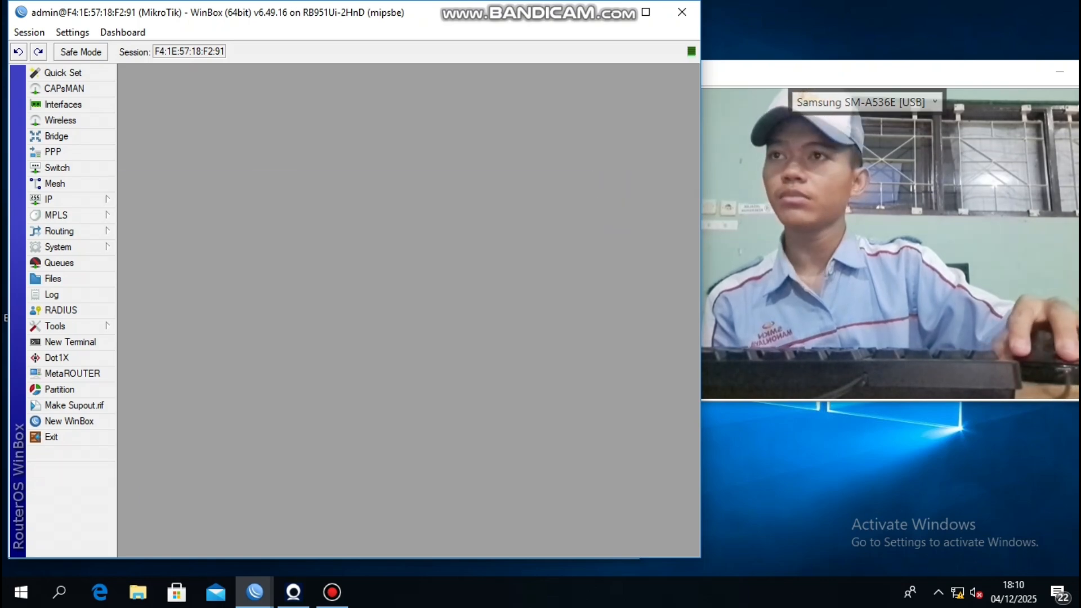
# Step: Open the router's list of all interfaces and examine the ether1, ether2 and ether3 ports
pyautogui.click(63, 104)
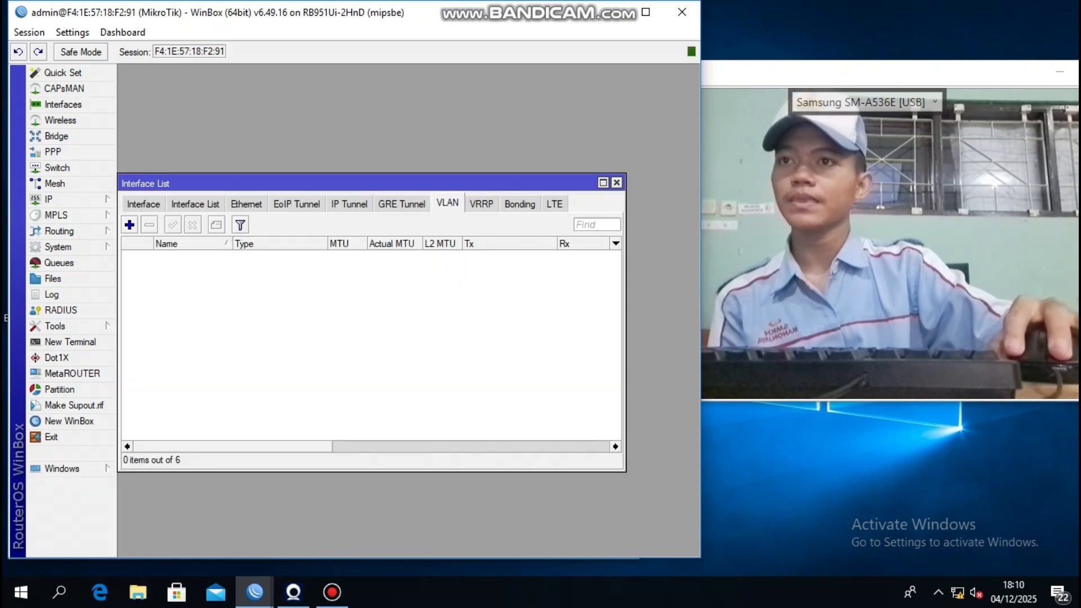
pyautogui.click(143, 204)
pyautogui.click(180, 255)
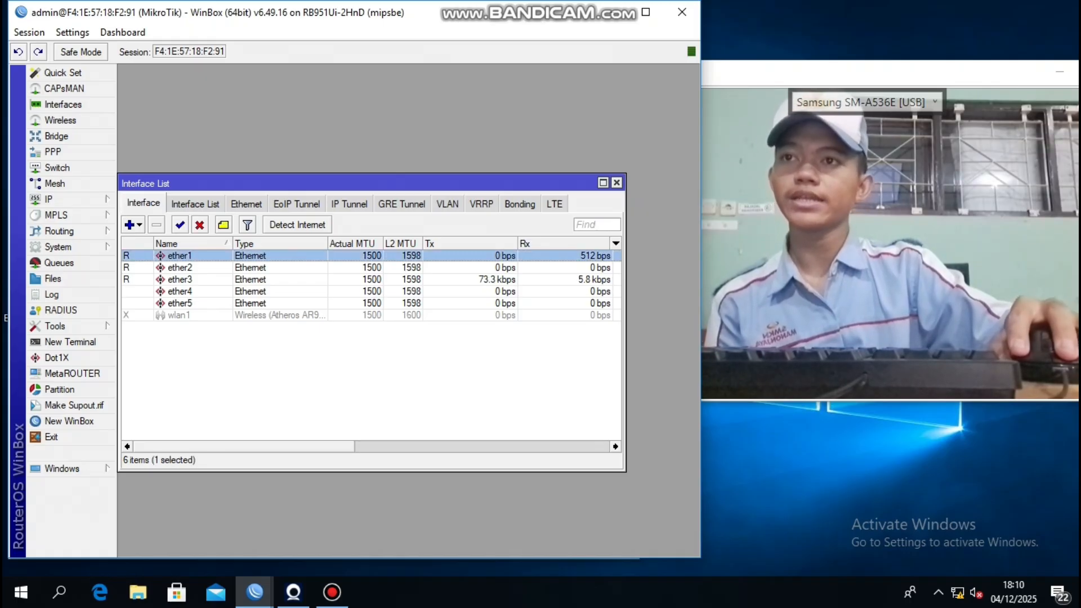
pyautogui.click(179, 267)
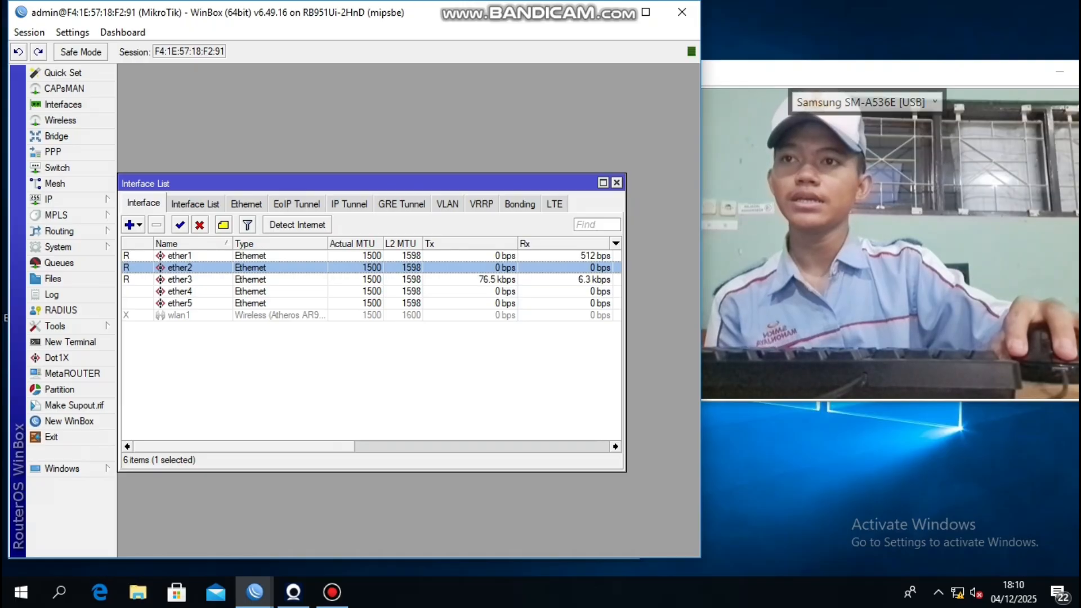
pyautogui.click(180, 279)
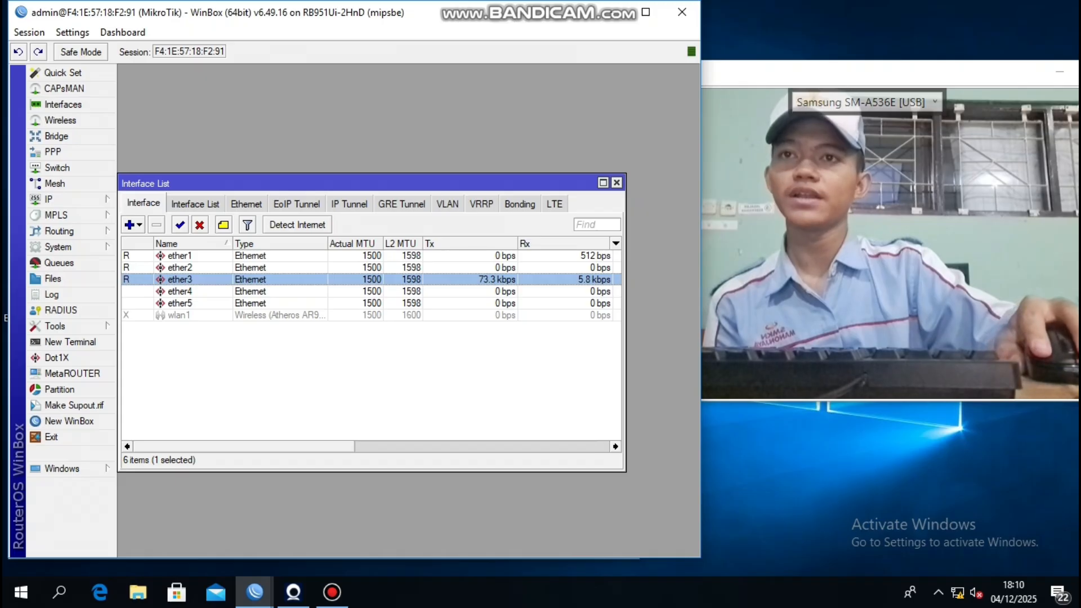
# Step: Create the VLAN interface vlan1 with VLAN ID 10 on ether2
pyautogui.click(448, 204)
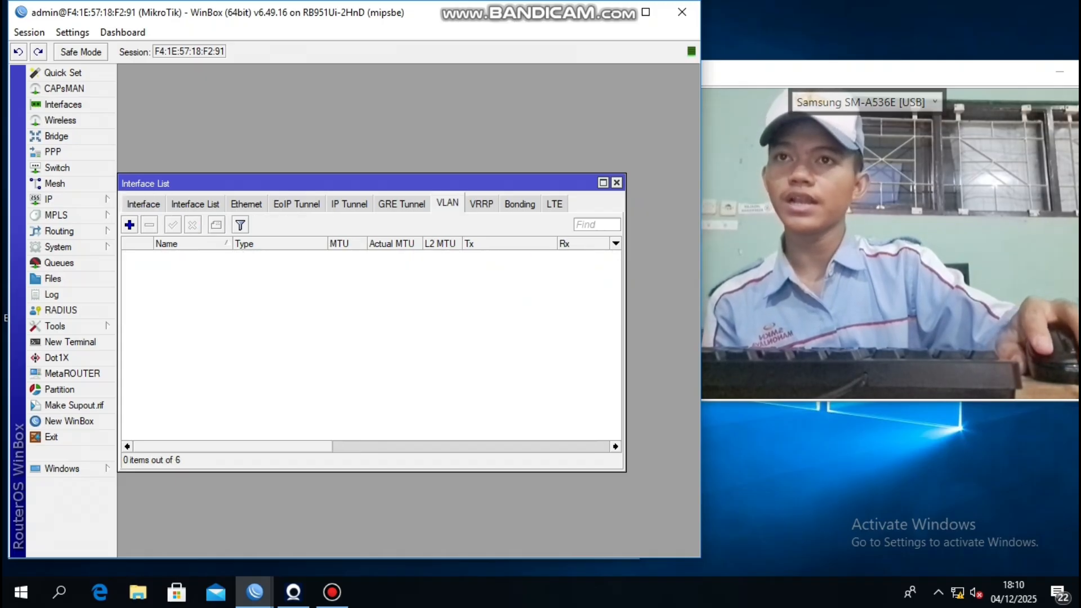
pyautogui.click(129, 225)
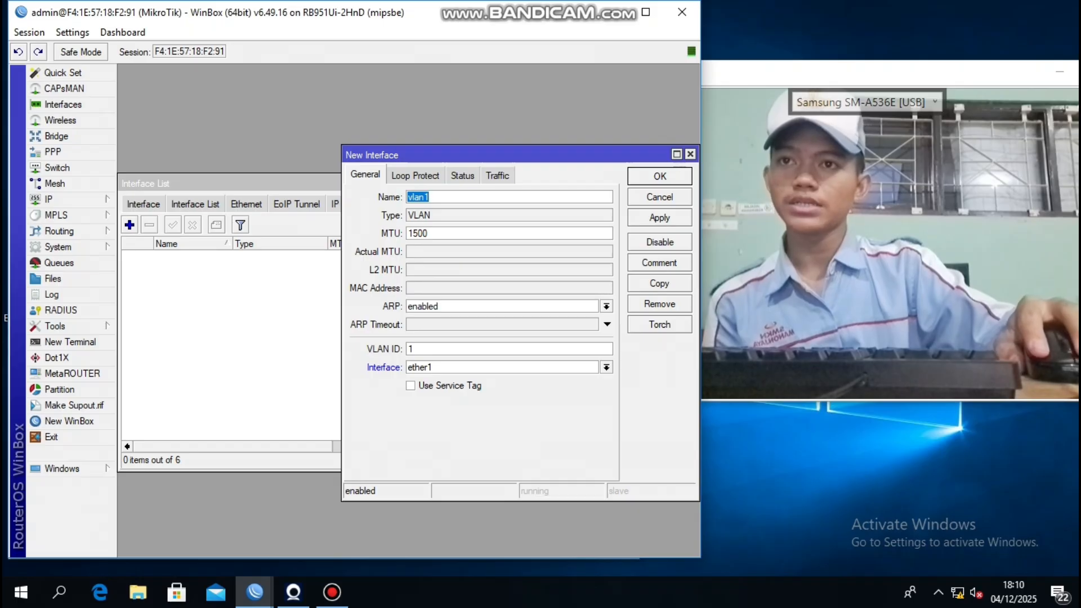
pyautogui.click(415, 349)
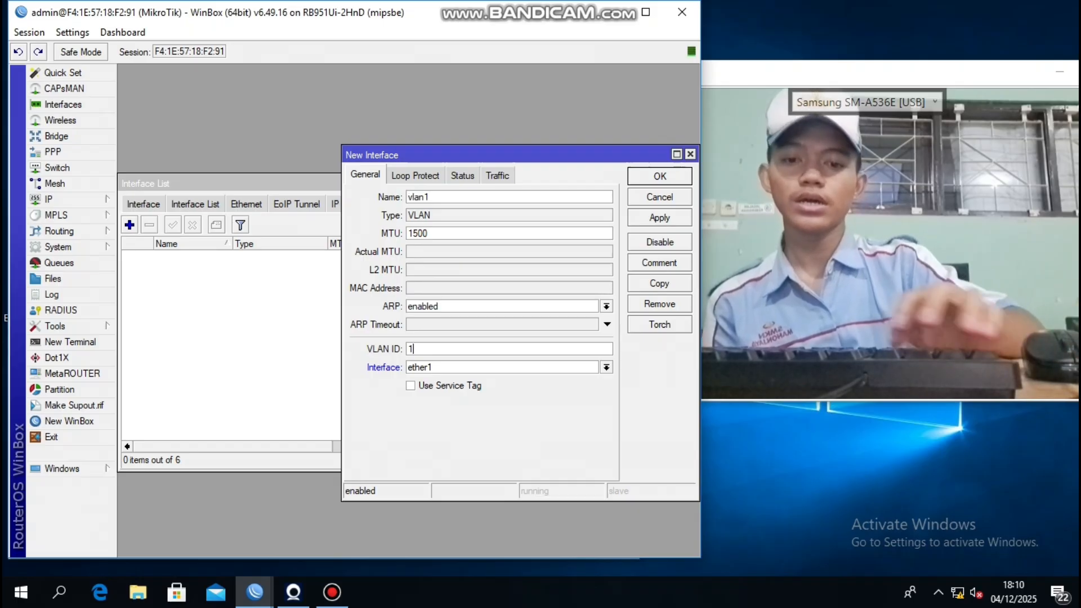
pyautogui.press('BackSpace')
pyautogui.write('10')
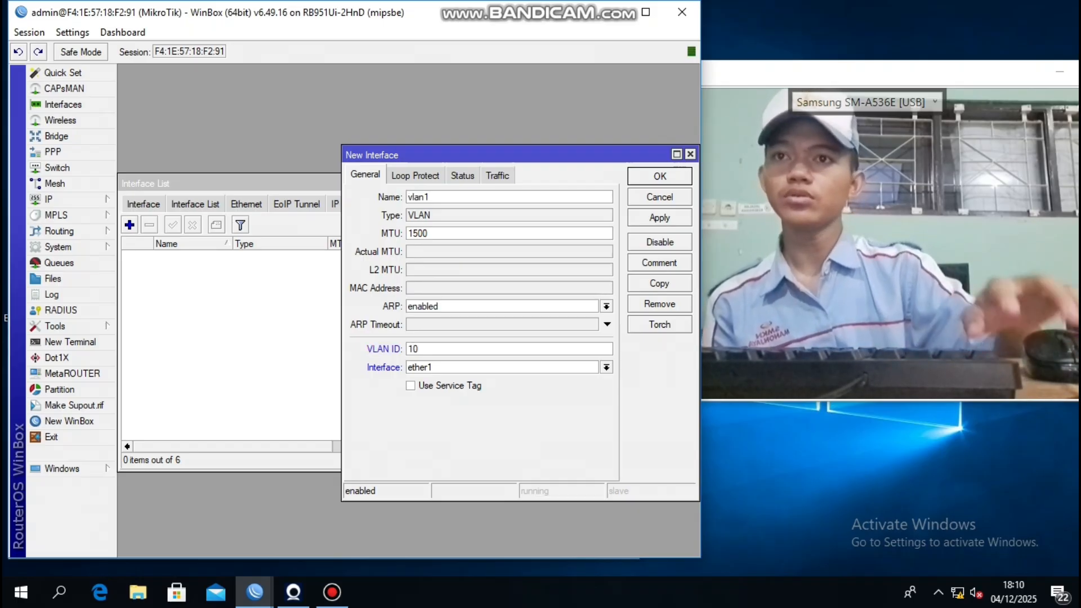
pyautogui.click(607, 367)
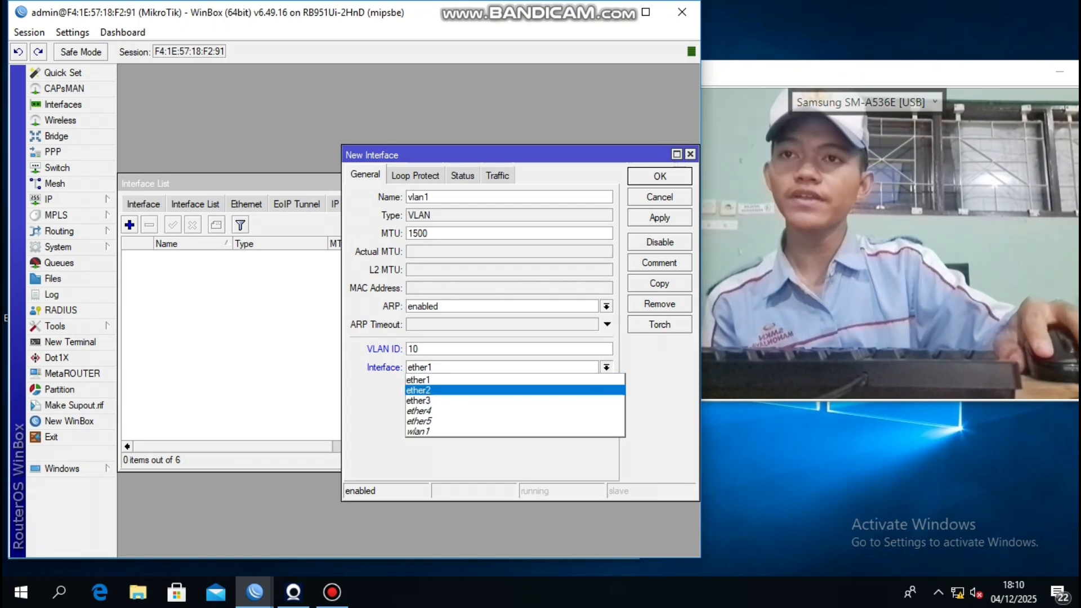
pyautogui.click(420, 390)
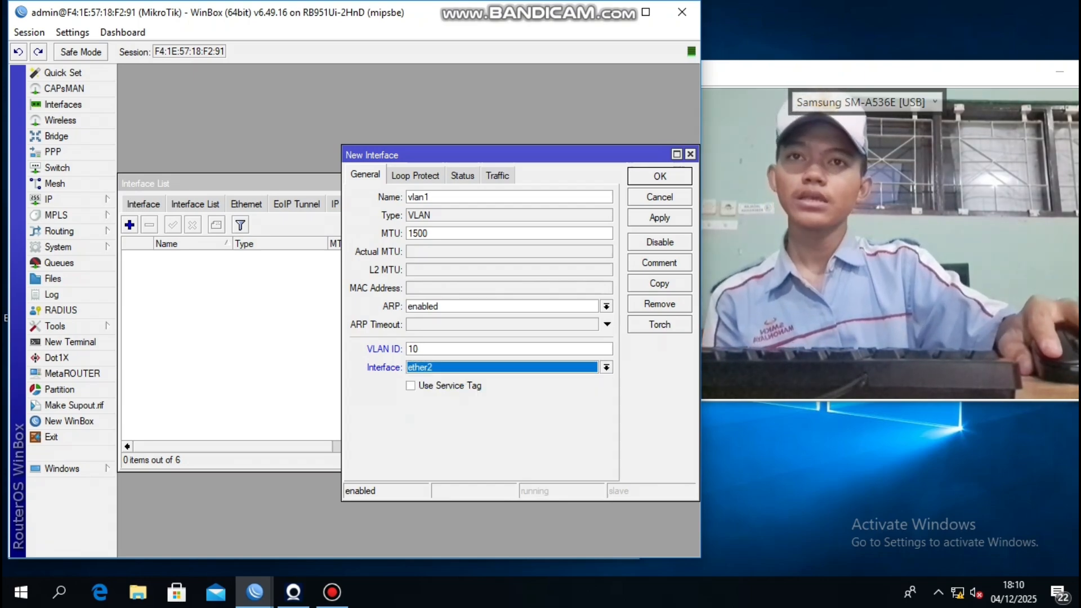
pyautogui.click(660, 217)
pyautogui.click(660, 176)
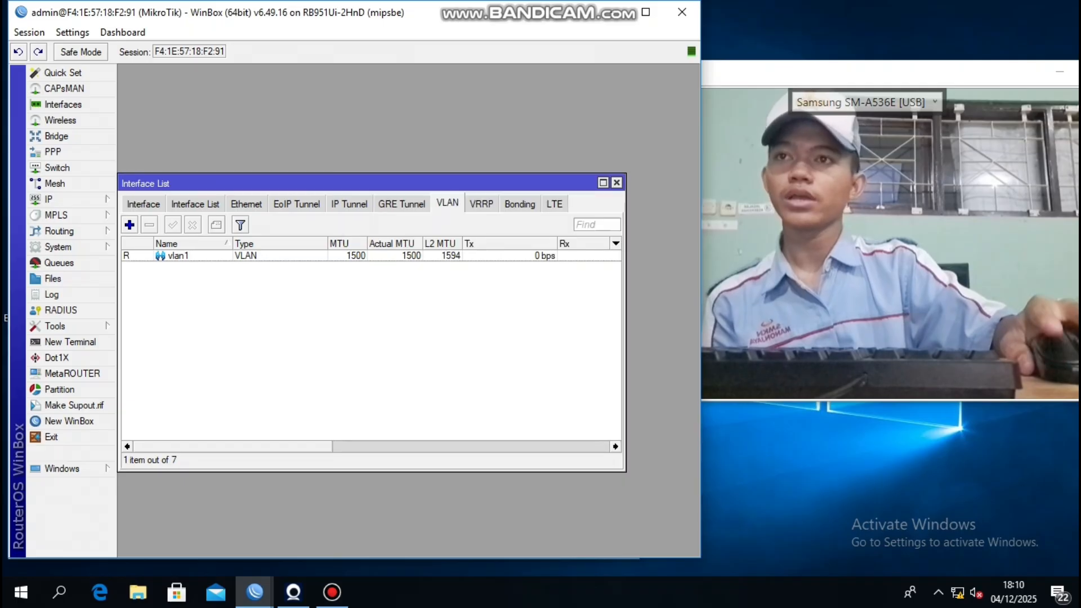
# Step: Add a DHCP client on ether1 with peer DNS, peer NTP and the default route enabled
pyautogui.click(56, 199)
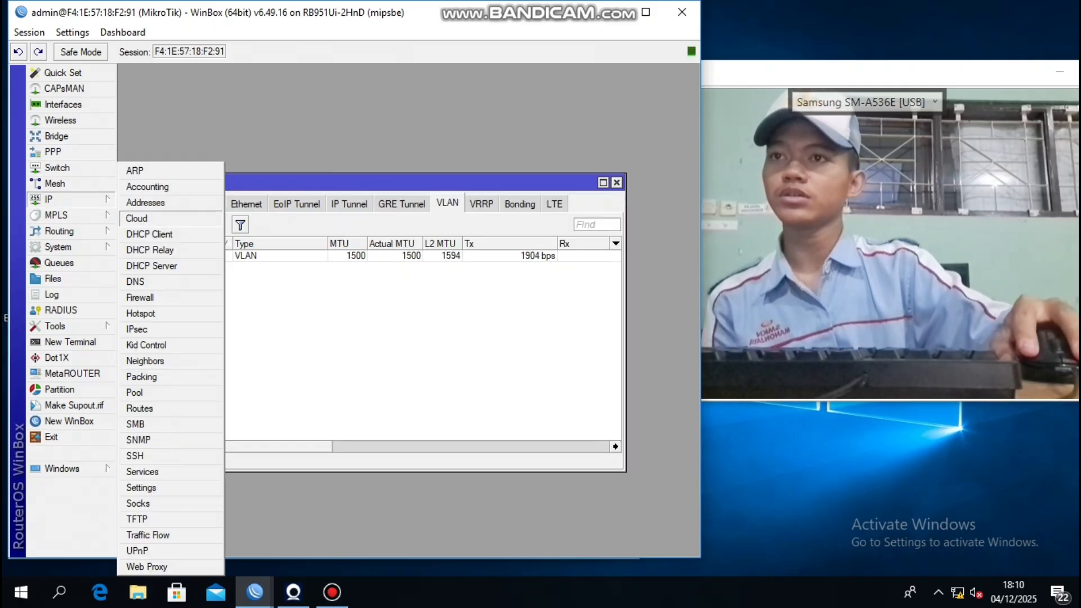
pyautogui.click(149, 234)
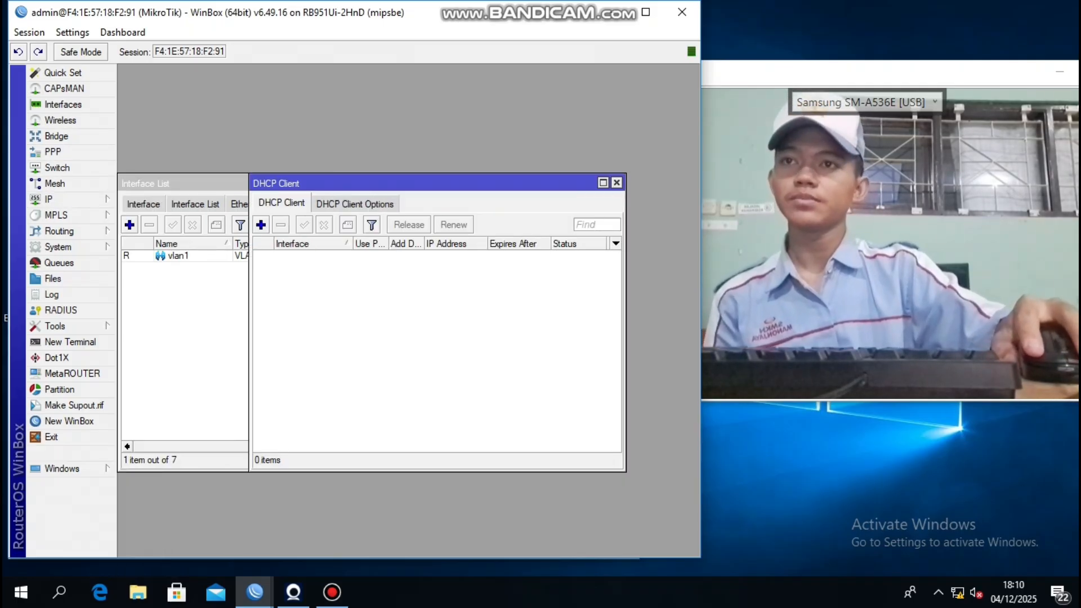
pyautogui.click(261, 225)
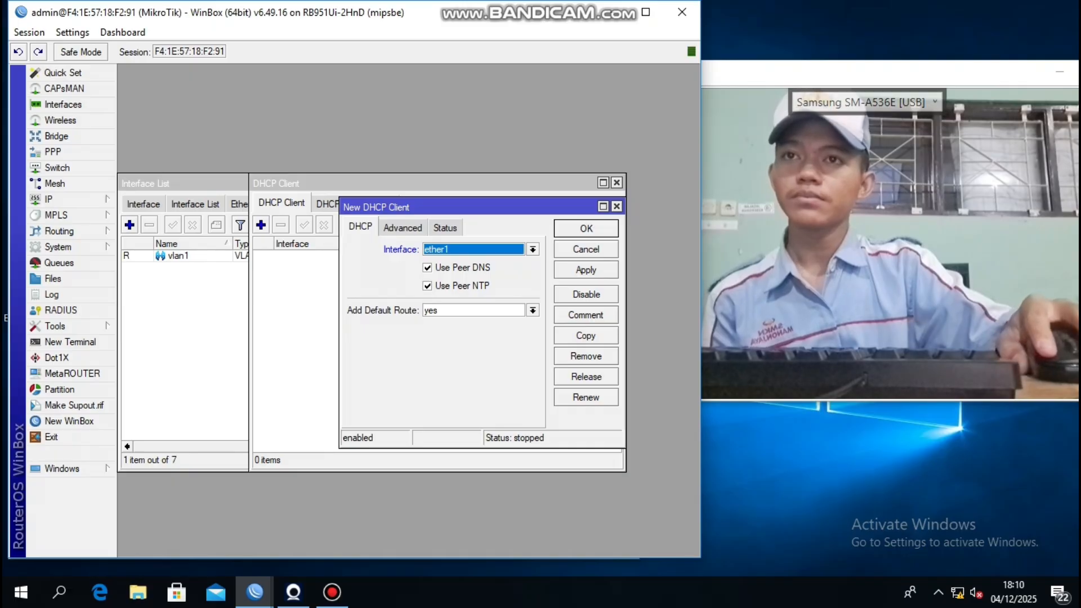
pyautogui.click(586, 270)
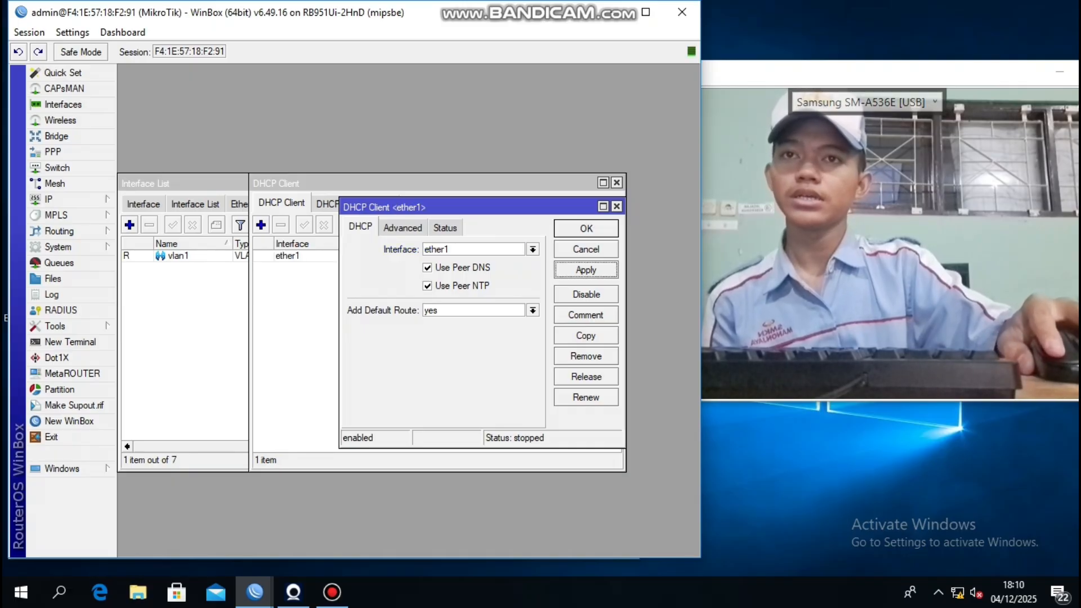
pyautogui.click(586, 228)
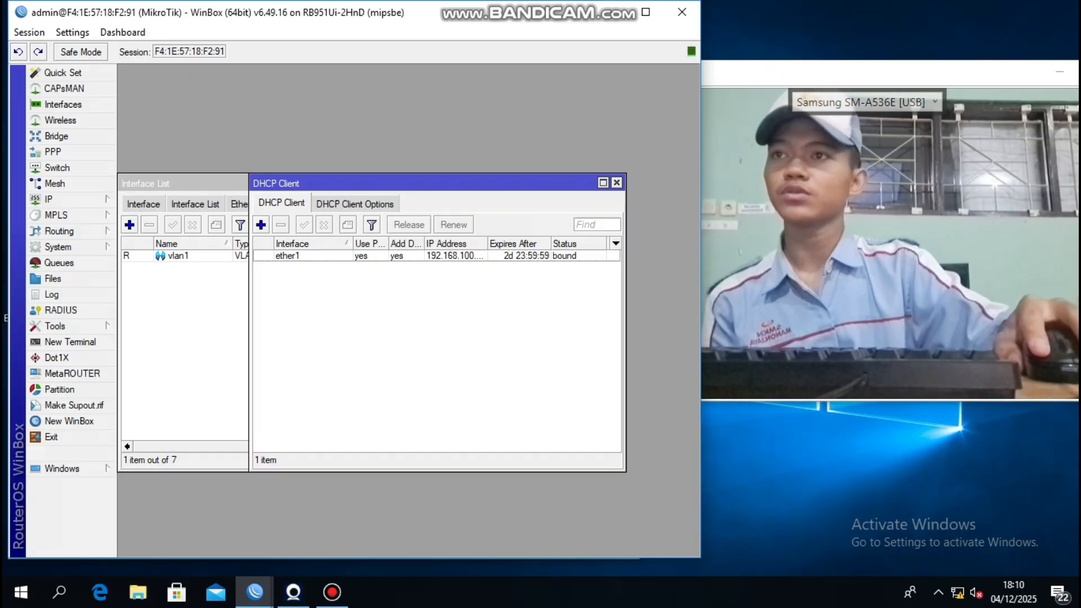
# Step: Add the IP address 192.168.20.1/24 to the vlan1 interface
pyautogui.click(48, 199)
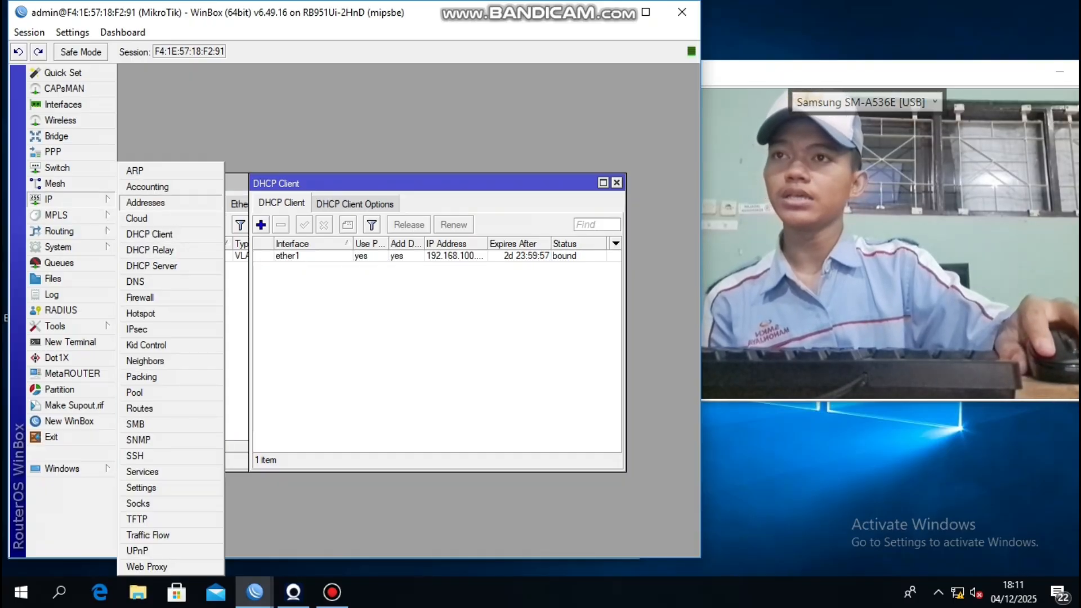
pyautogui.click(145, 202)
pyautogui.click(373, 214)
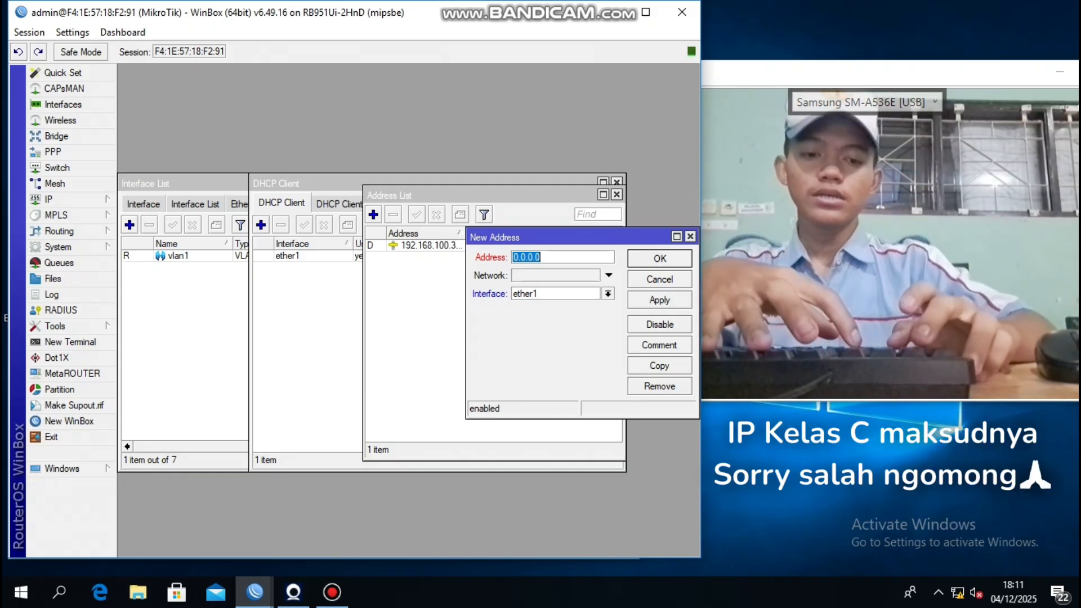
pyautogui.write('192.1')
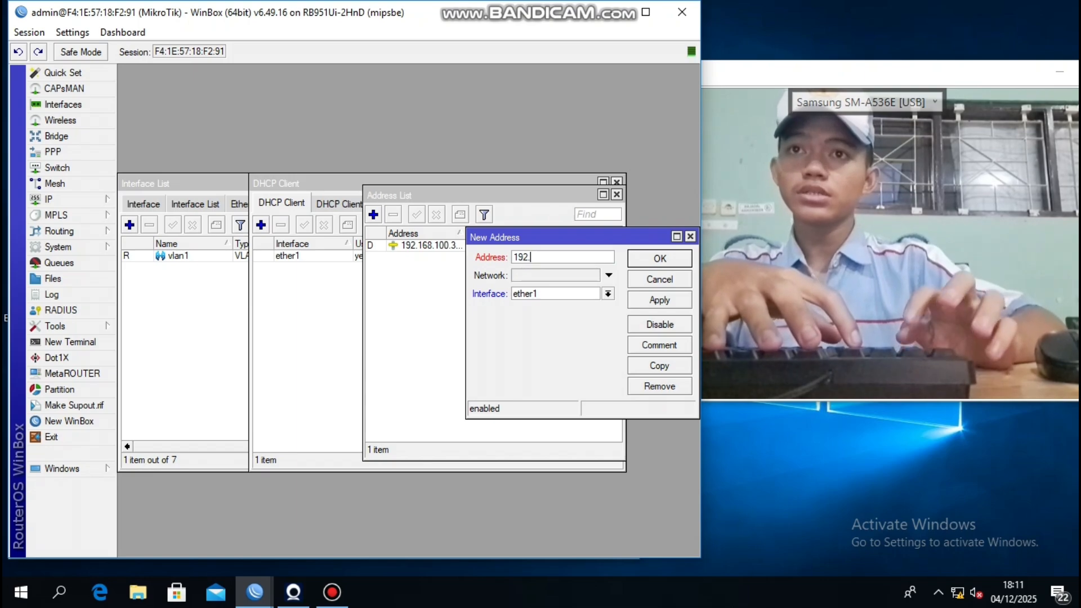
pyautogui.write('6')
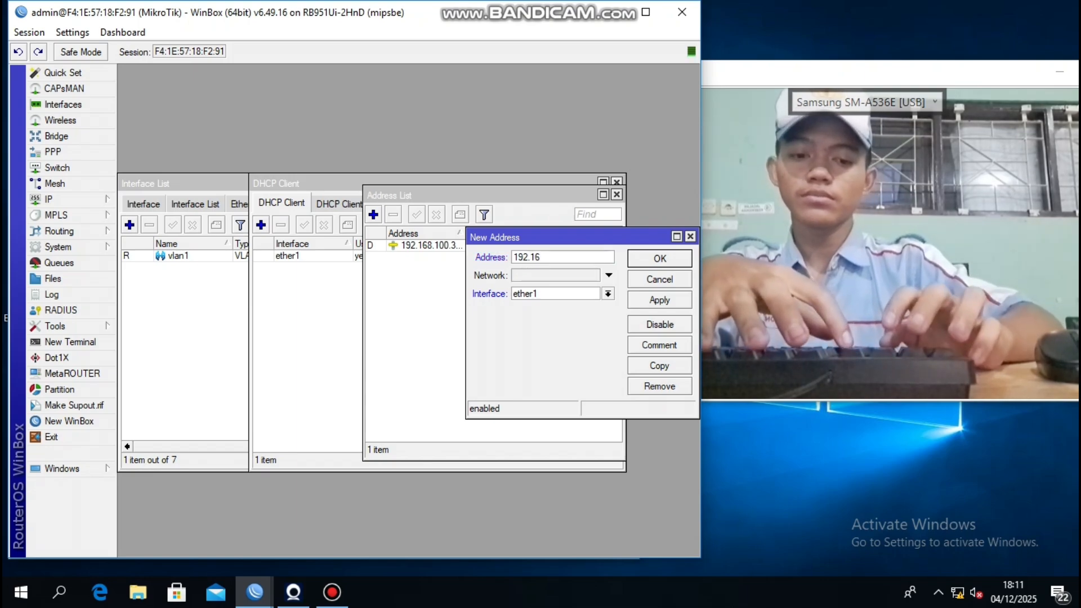
pyautogui.write('8.')
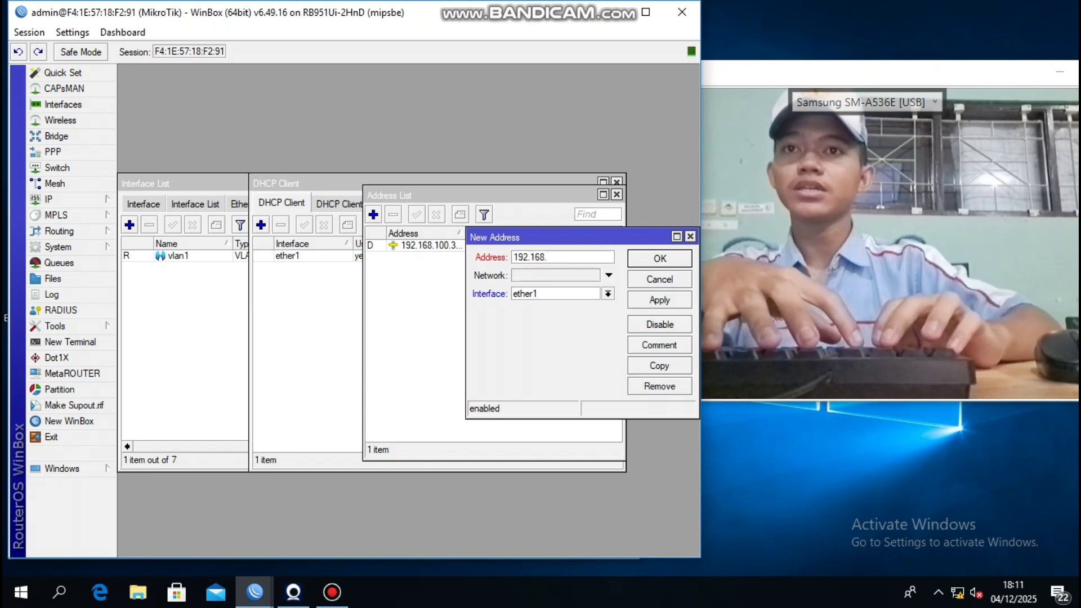
pyautogui.write('20')
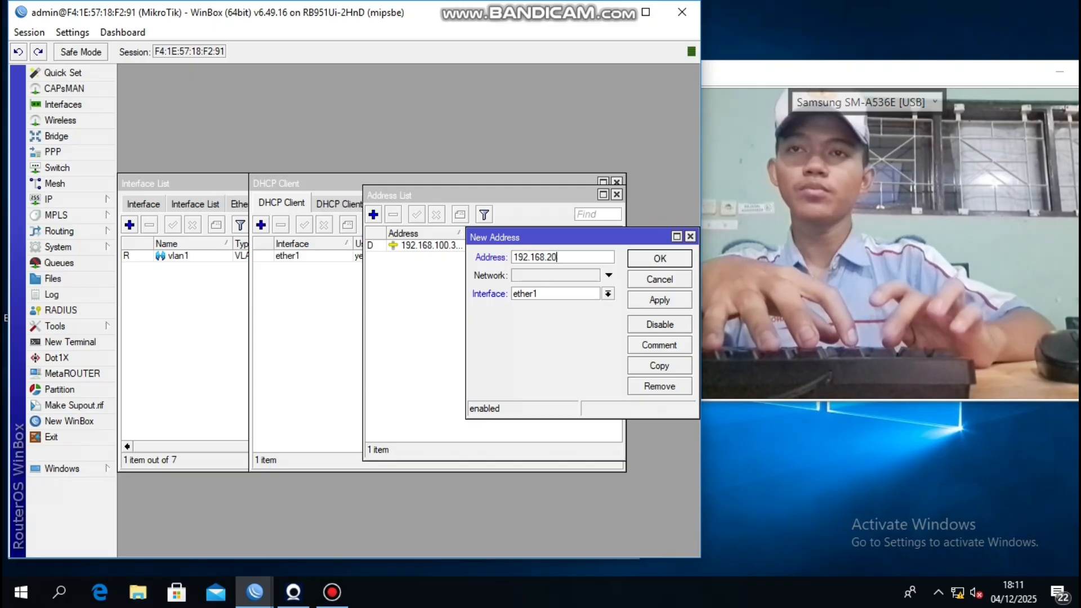
pyautogui.write('.1')
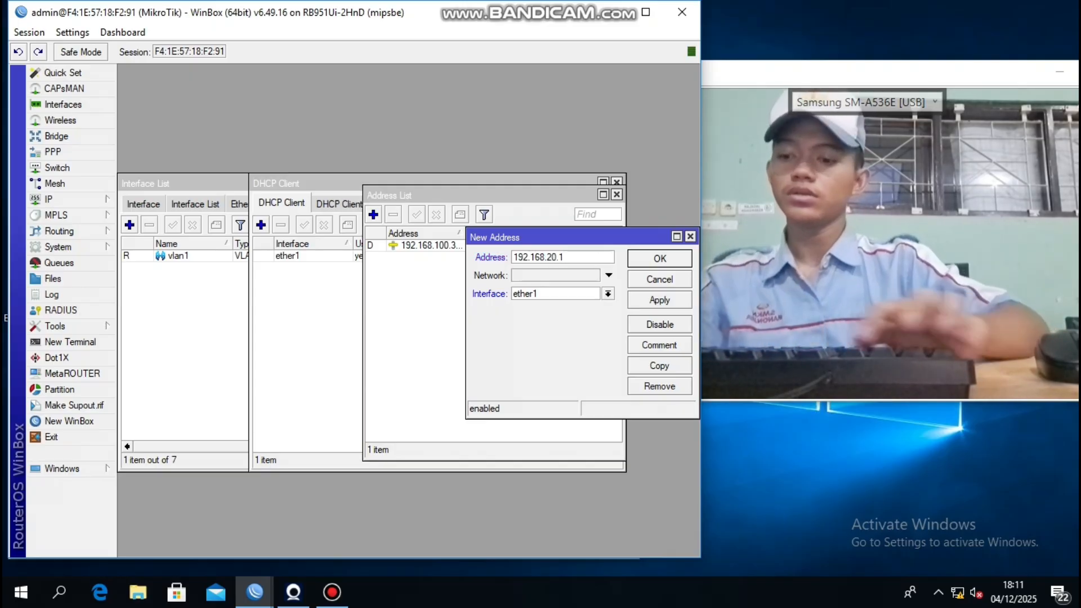
pyautogui.write('/24')
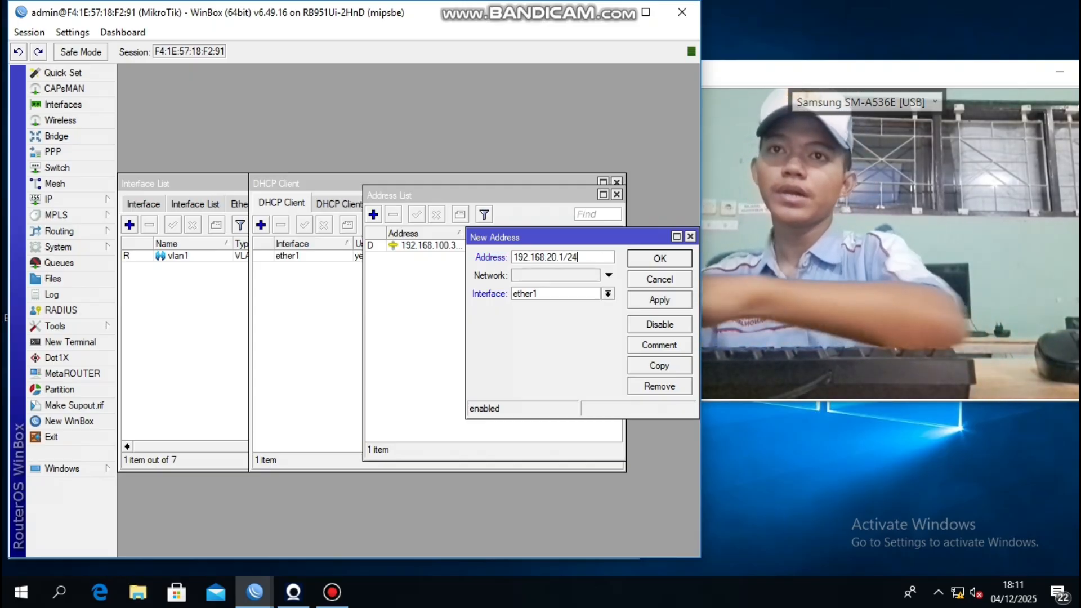
pyautogui.click(608, 293)
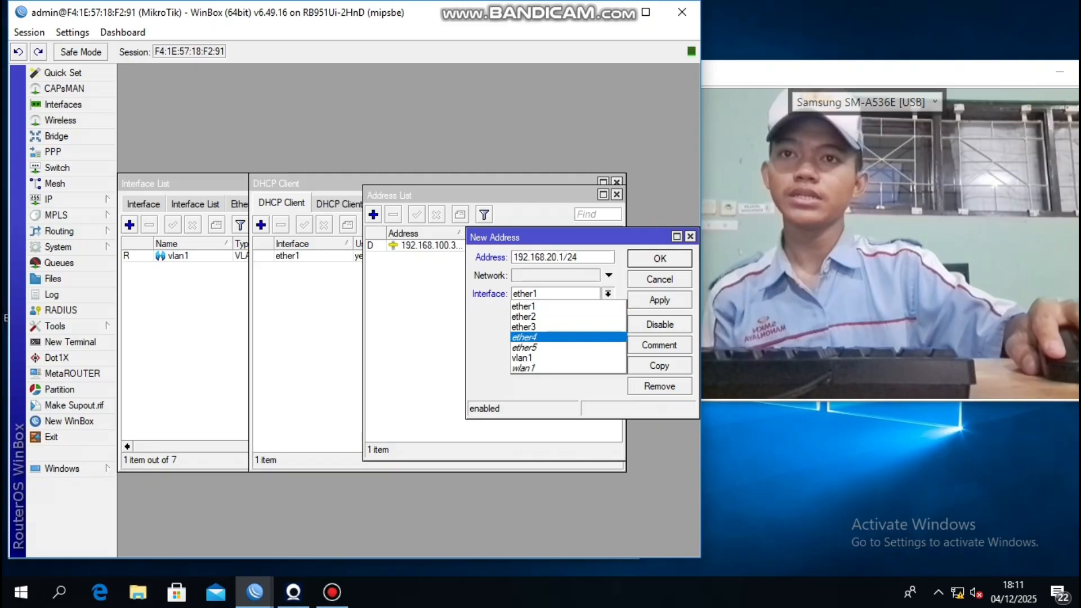
pyautogui.press('Return')
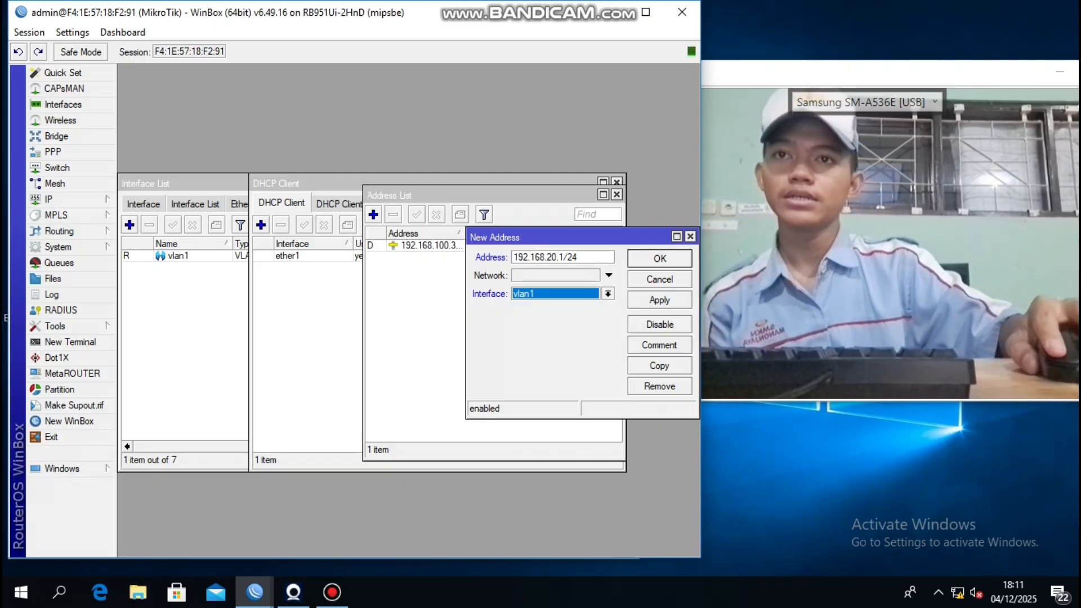
pyautogui.click(609, 294)
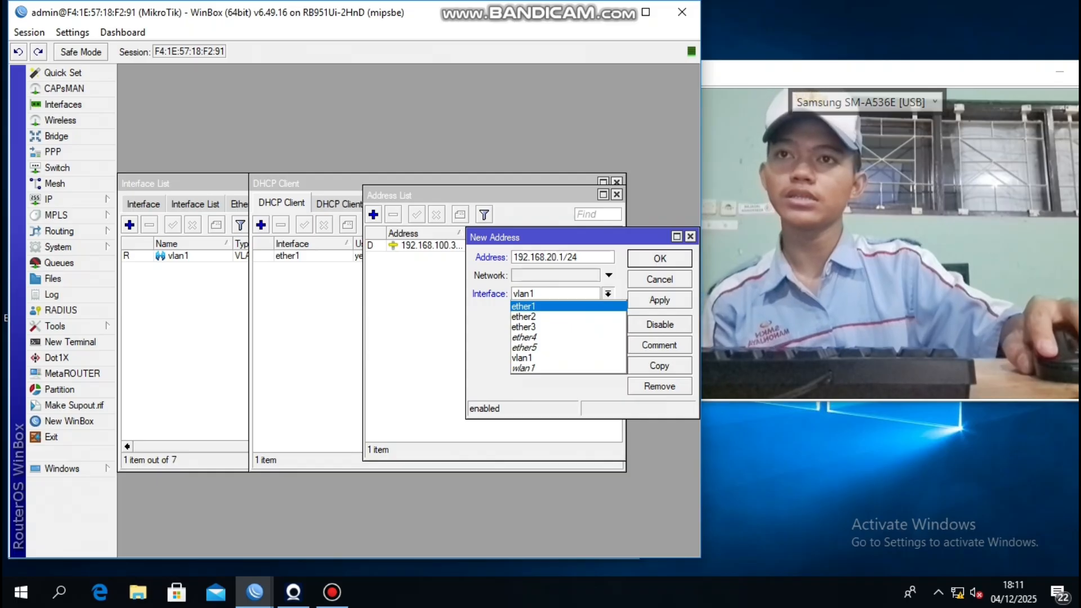
pyautogui.press('Return')
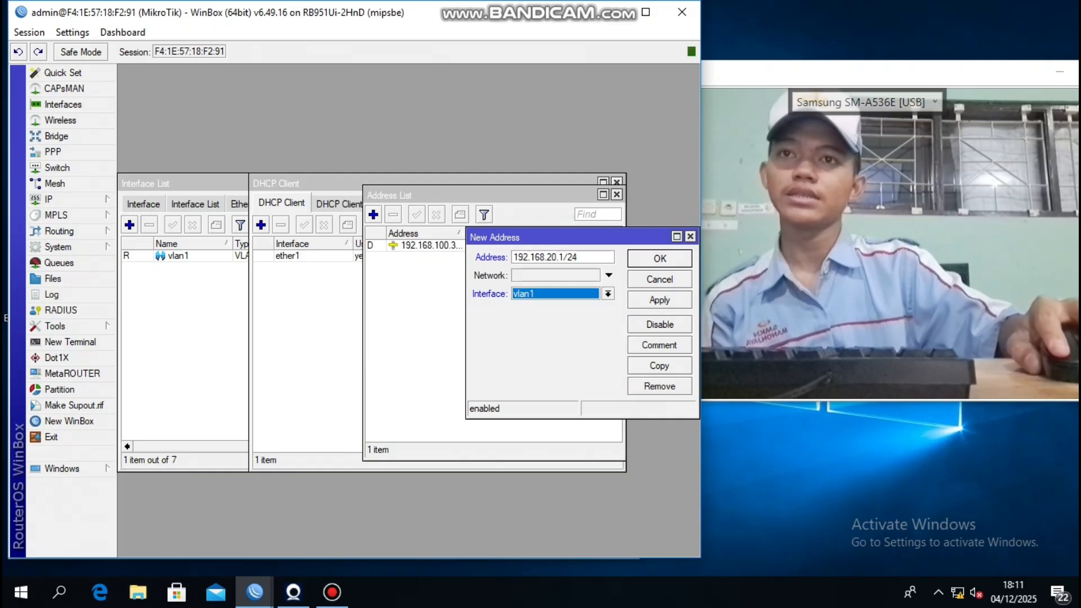
pyautogui.click(659, 300)
pyautogui.click(659, 259)
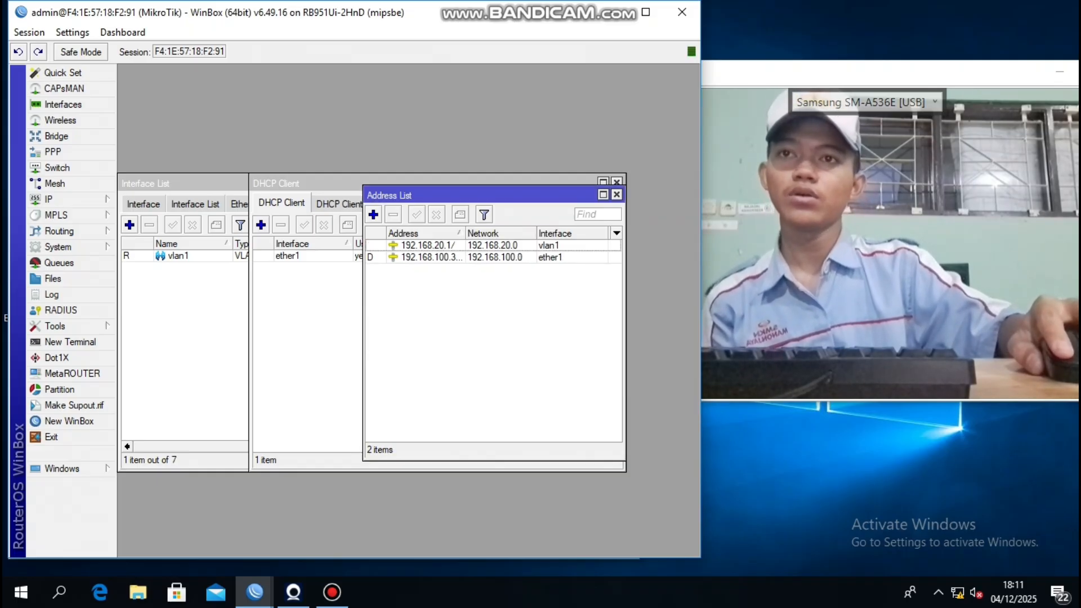
# Step: Create a firewall NAT rule with chain srcnat, out interface ether1 and action masquerade
pyautogui.click(48, 199)
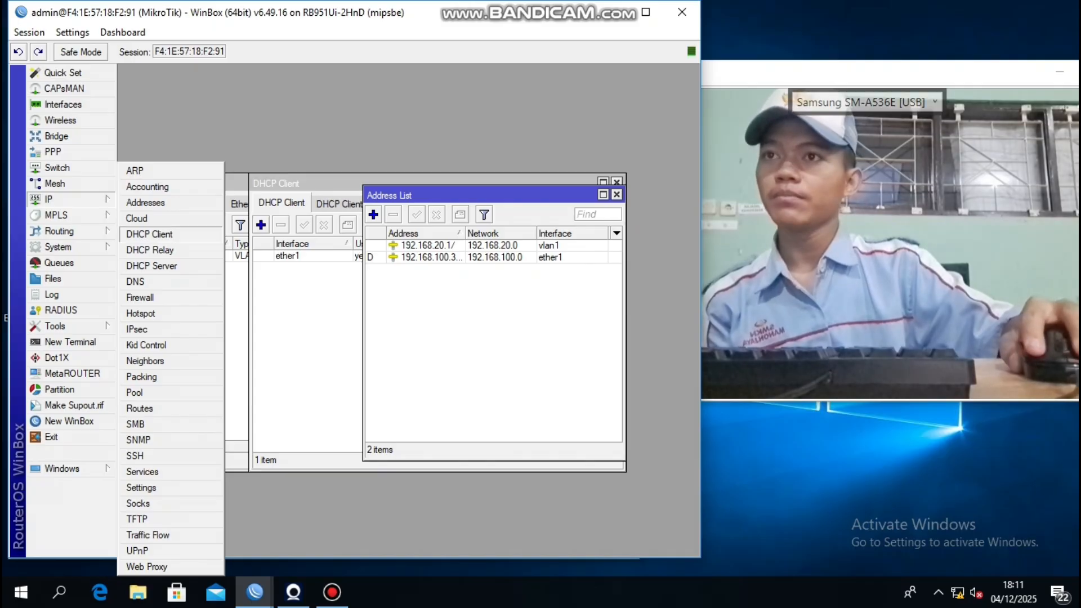
pyautogui.click(140, 297)
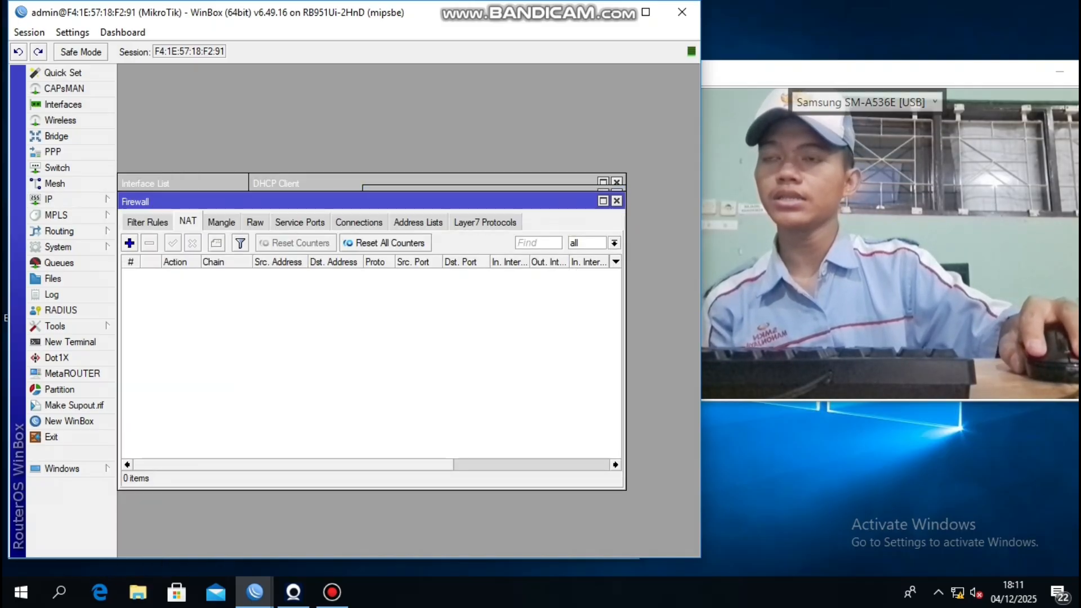
pyautogui.click(129, 243)
pyautogui.click(425, 162)
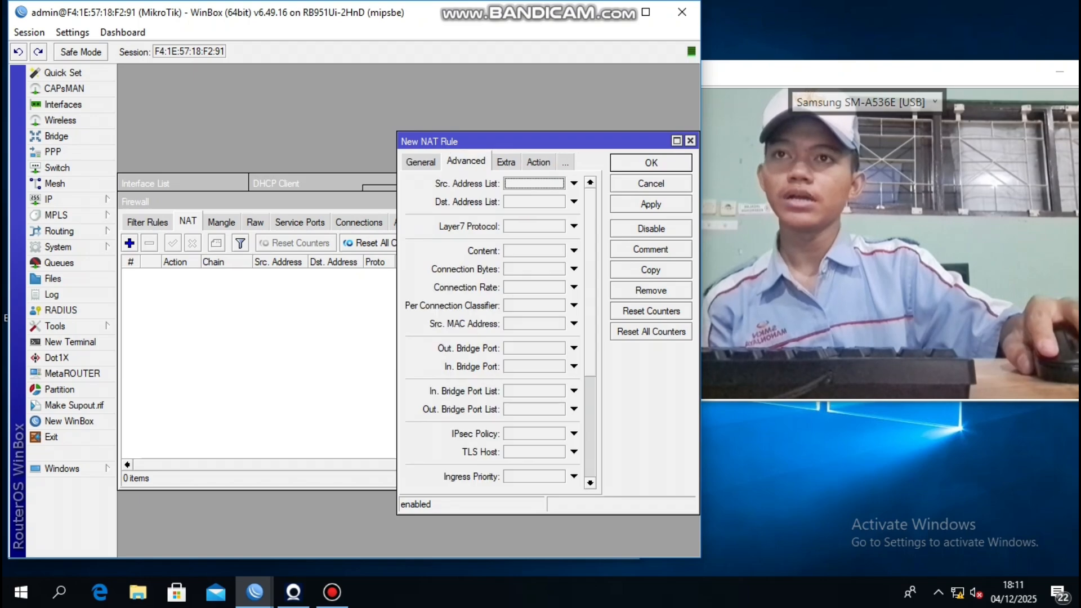
pyautogui.click(421, 162)
pyautogui.click(590, 336)
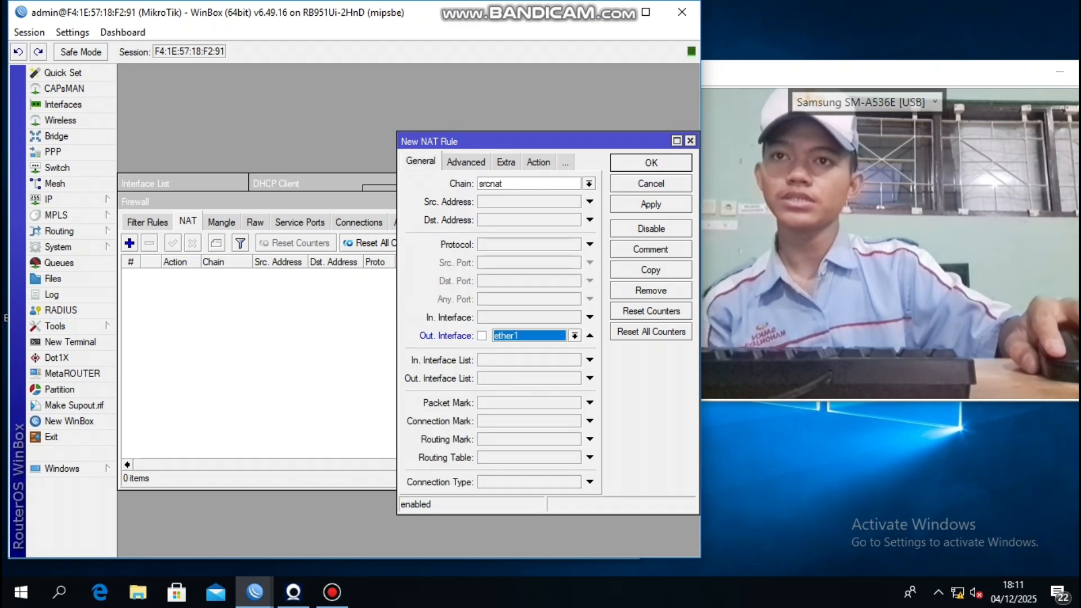
pyautogui.click(538, 162)
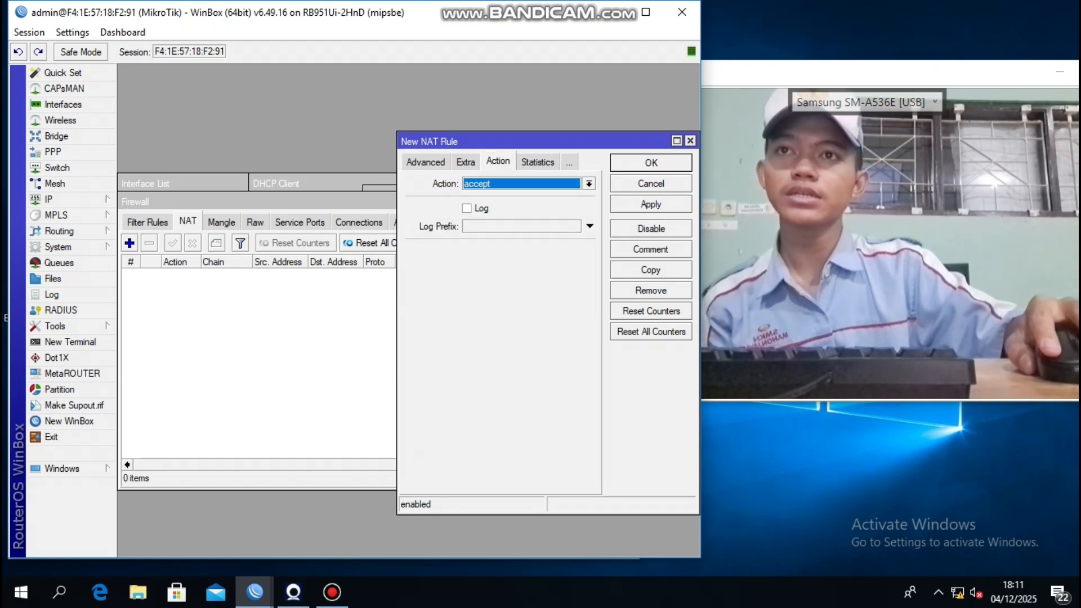
pyautogui.click(589, 184)
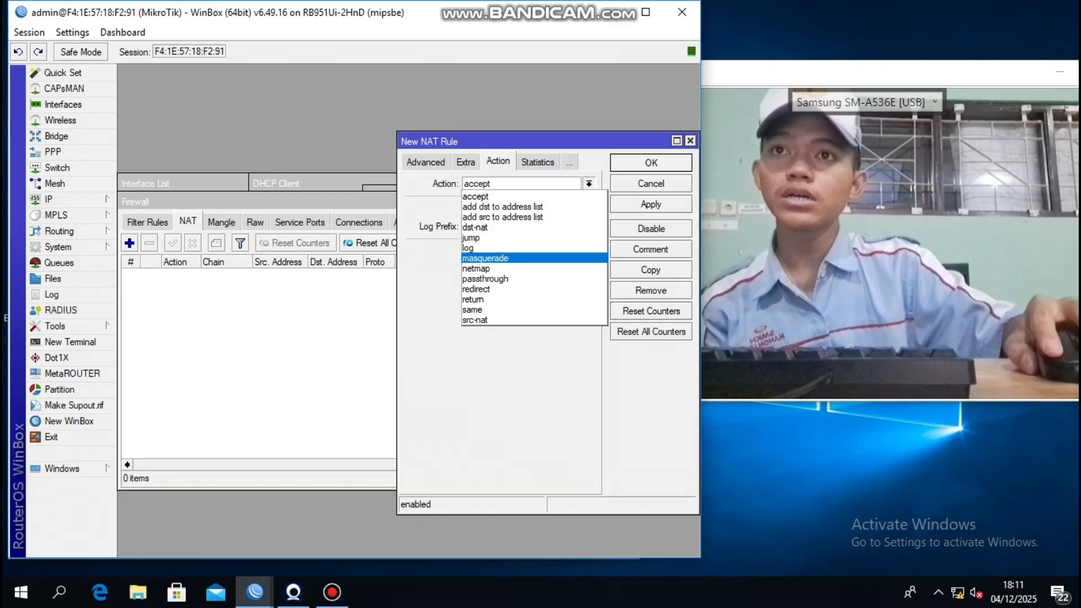
pyautogui.press('Return')
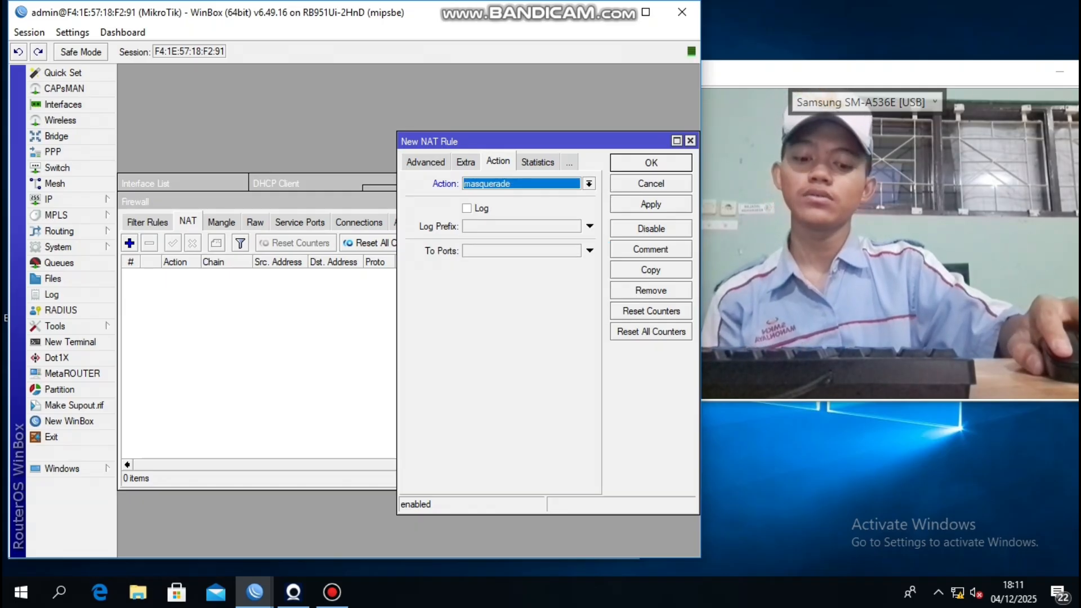
pyautogui.click(651, 205)
pyautogui.click(651, 163)
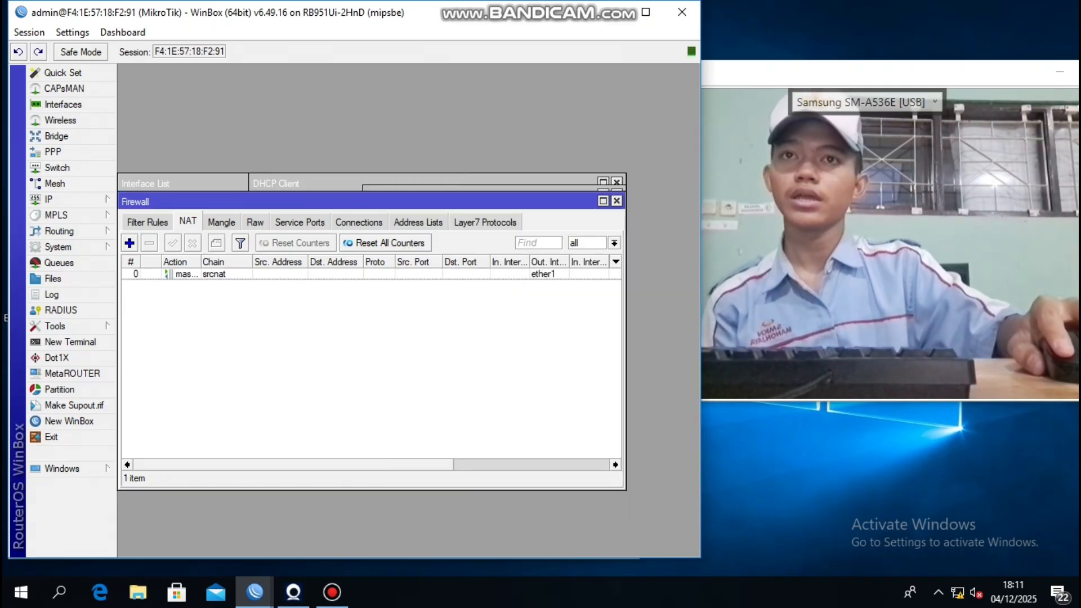
# Step: Set up a DHCP server on vlan1, keeping the suggested network settings and the address pool ending at 192.168.20.254
pyautogui.click(70, 200)
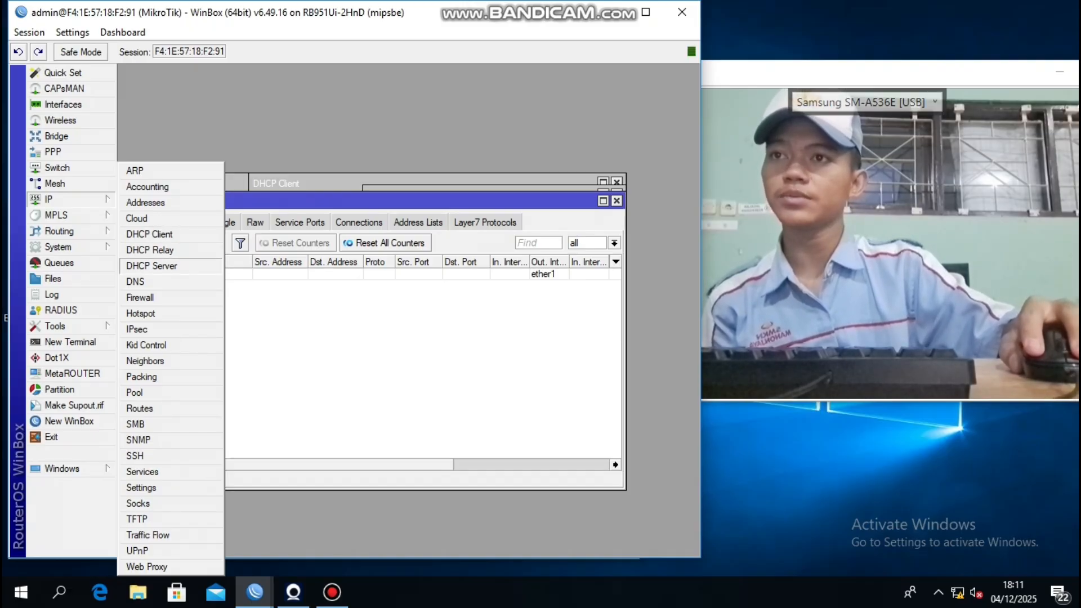
pyautogui.click(151, 266)
pyautogui.click(326, 113)
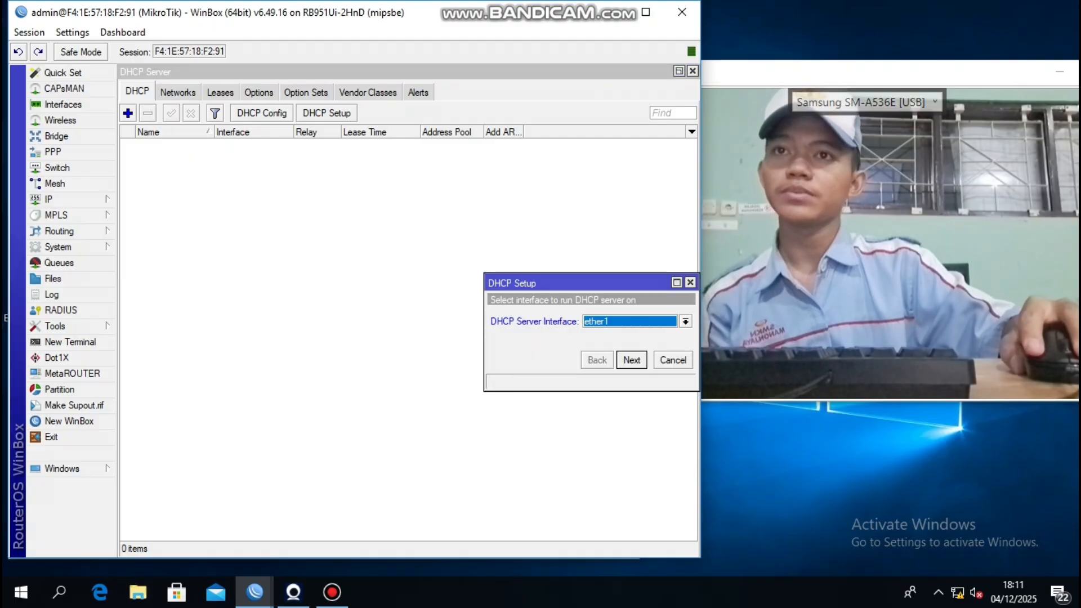
pyautogui.click(685, 322)
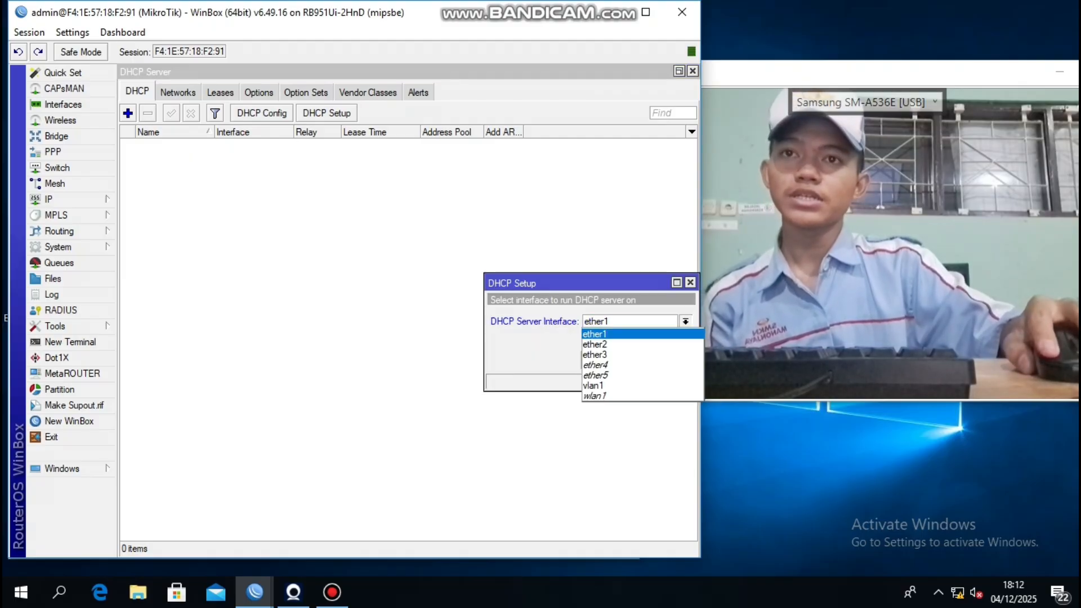
pyautogui.click(642, 386)
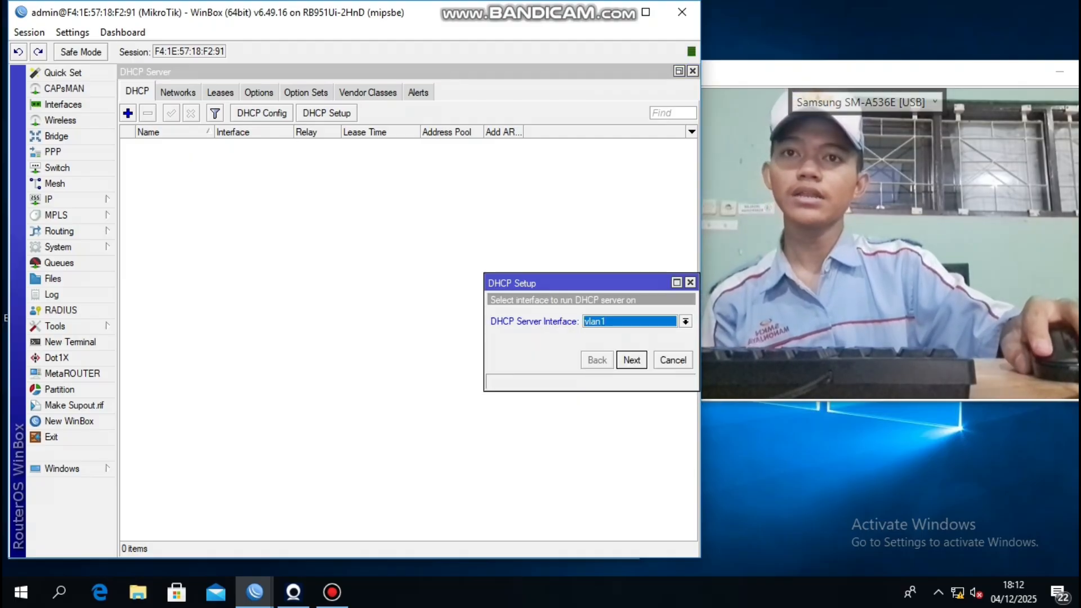
pyautogui.press('Return')
pyautogui.press('Return')
pyautogui.press('Return')
pyautogui.press('Return')
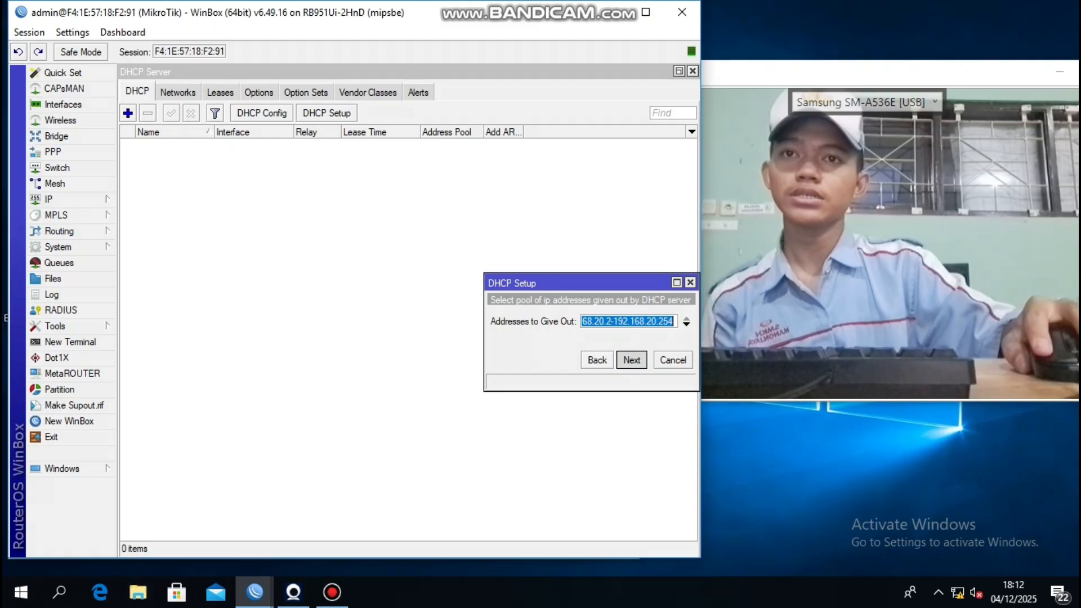
pyautogui.press('Return')
pyautogui.press('Return')
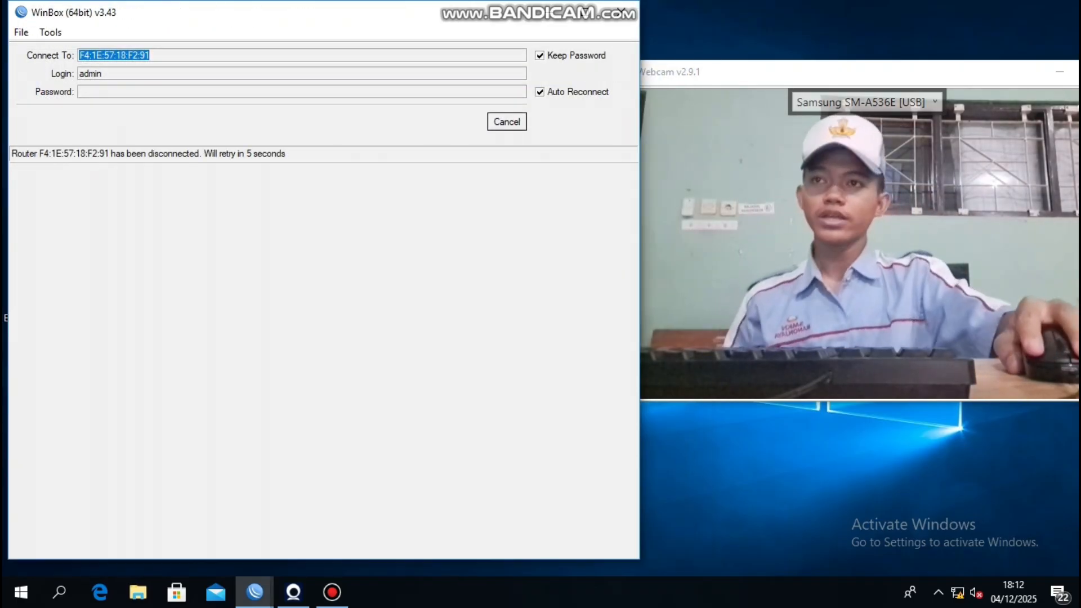
# Step: Stop the automatic reconnection, refresh the list of neighbouring routers and connect to the RB951Ui-2HnD running version 6.48.6
pyautogui.click(507, 121)
pyautogui.click(56, 199)
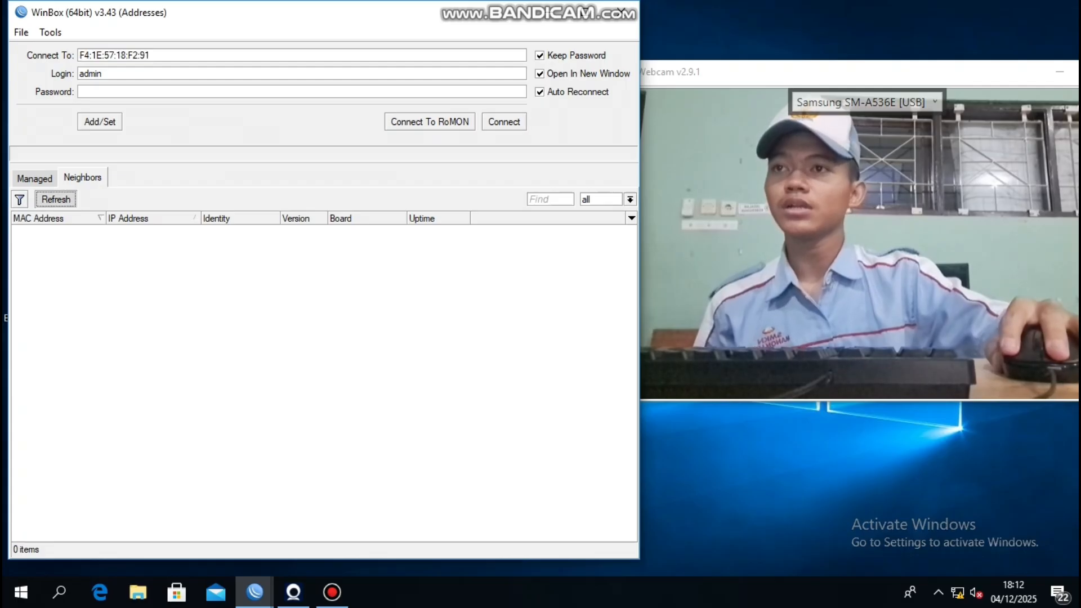
pyautogui.click(56, 200)
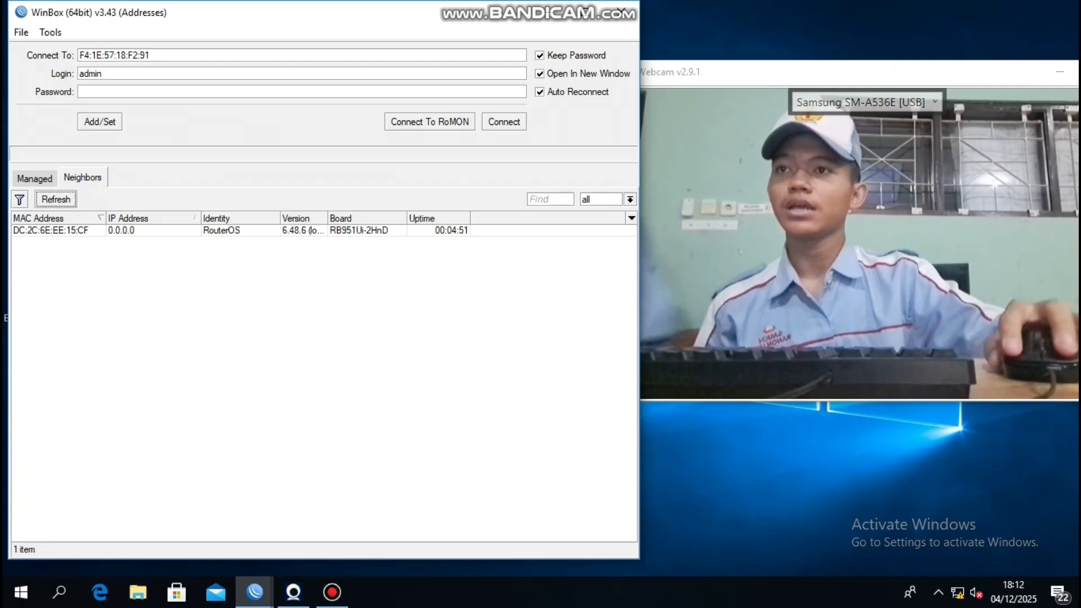
pyautogui.click(51, 230)
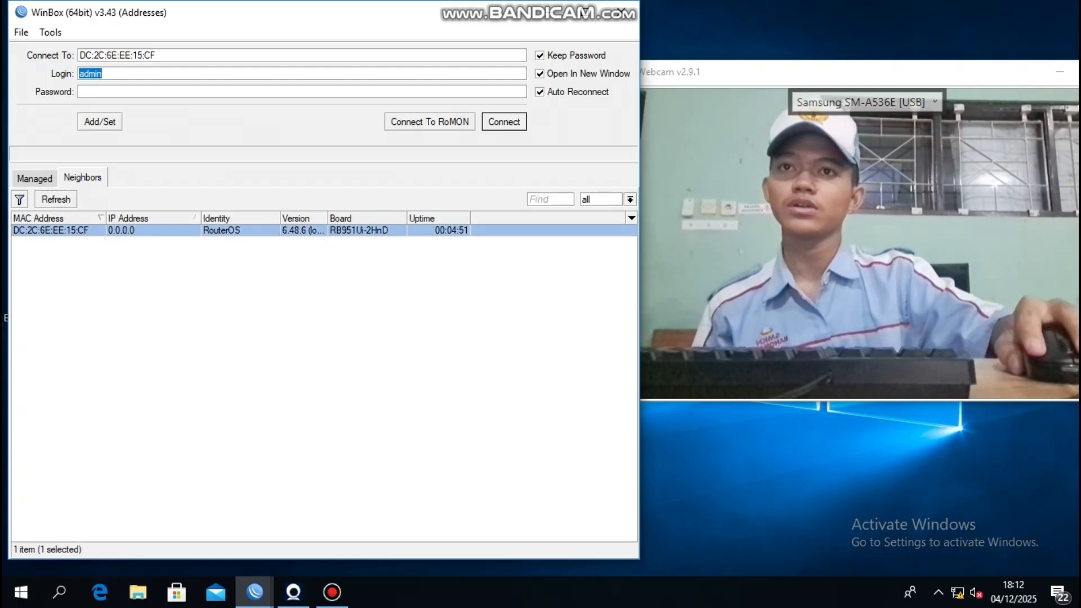
pyautogui.press('Return')
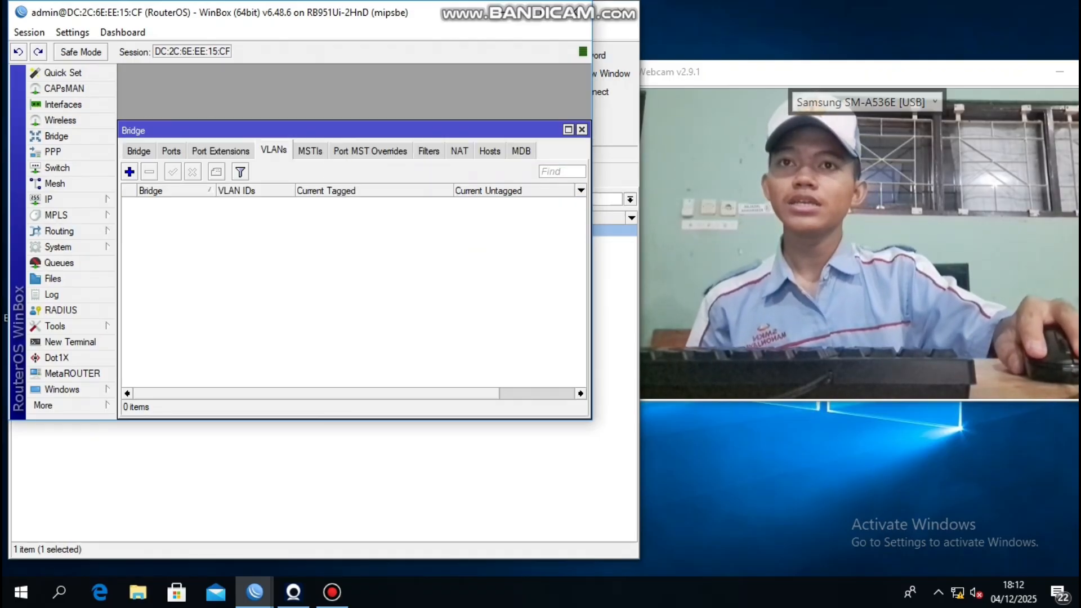
# Step: Create a bridge named bridge1 with VLAN filtering enabled, keeping EtherType 0x8100, PVID 1 and frame types admit all
pyautogui.click(582, 129)
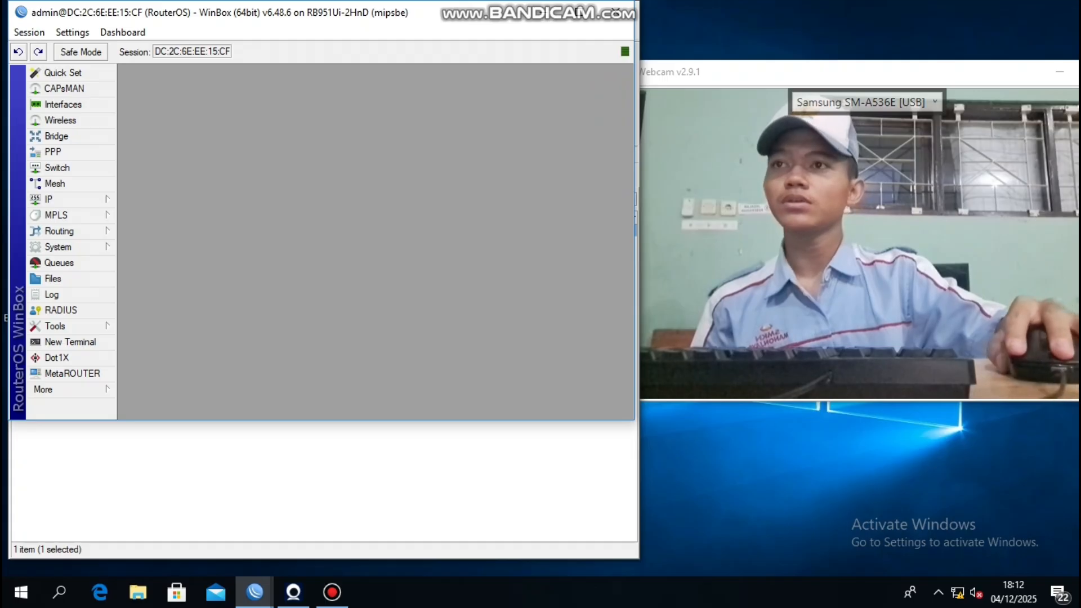
pyautogui.click(56, 136)
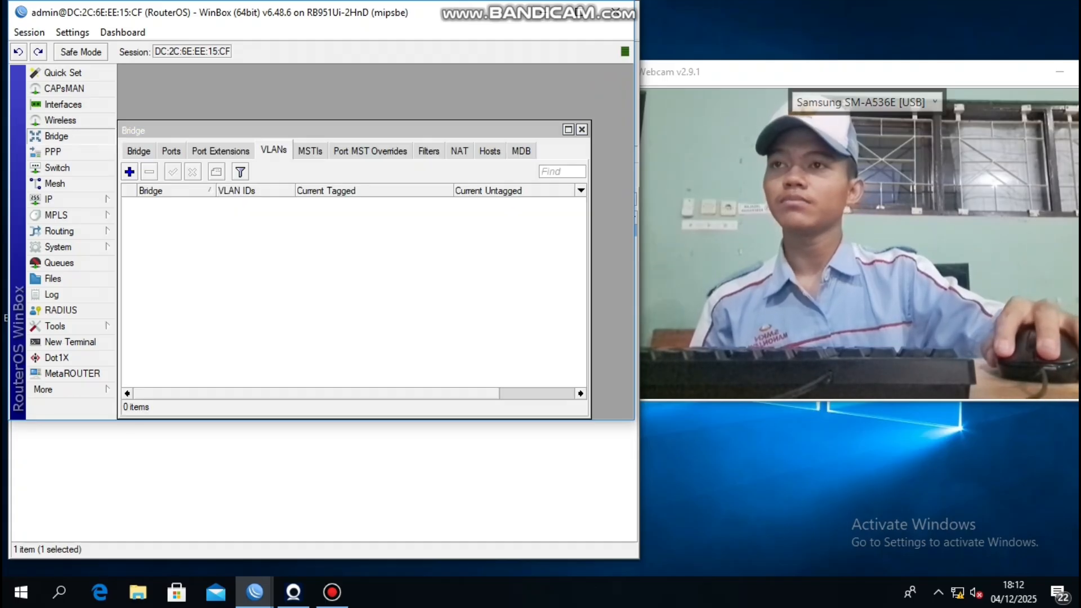
pyautogui.click(139, 151)
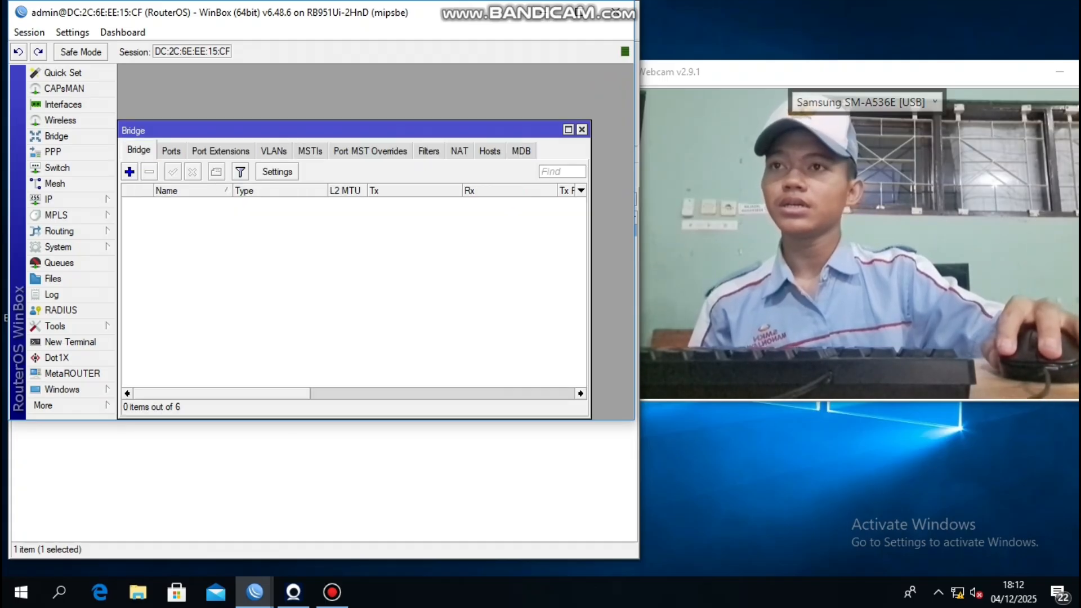
pyautogui.click(129, 171)
pyautogui.click(299, 95)
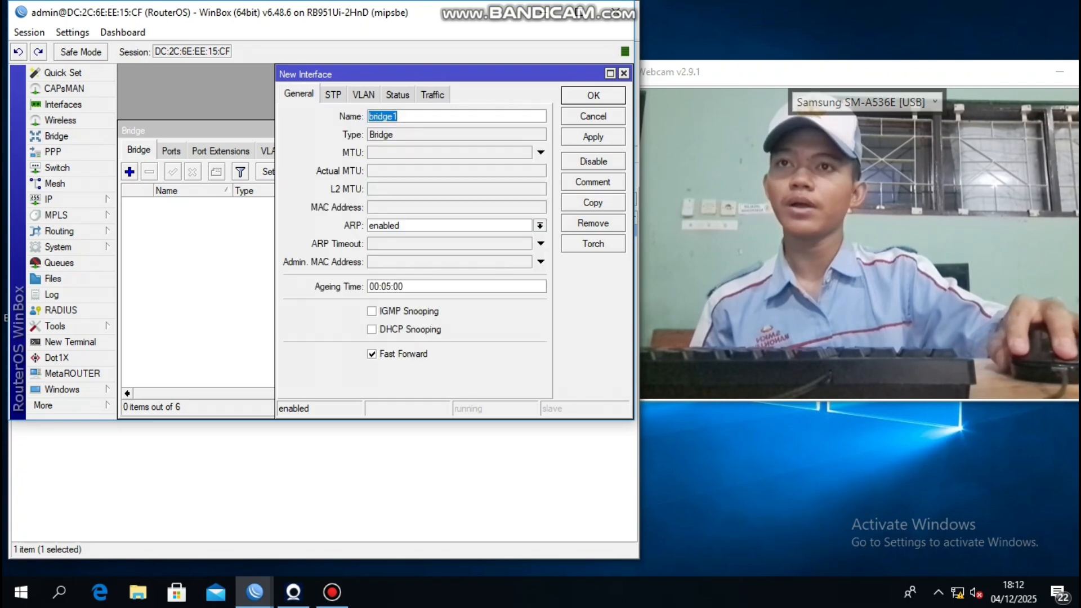
pyautogui.click(364, 94)
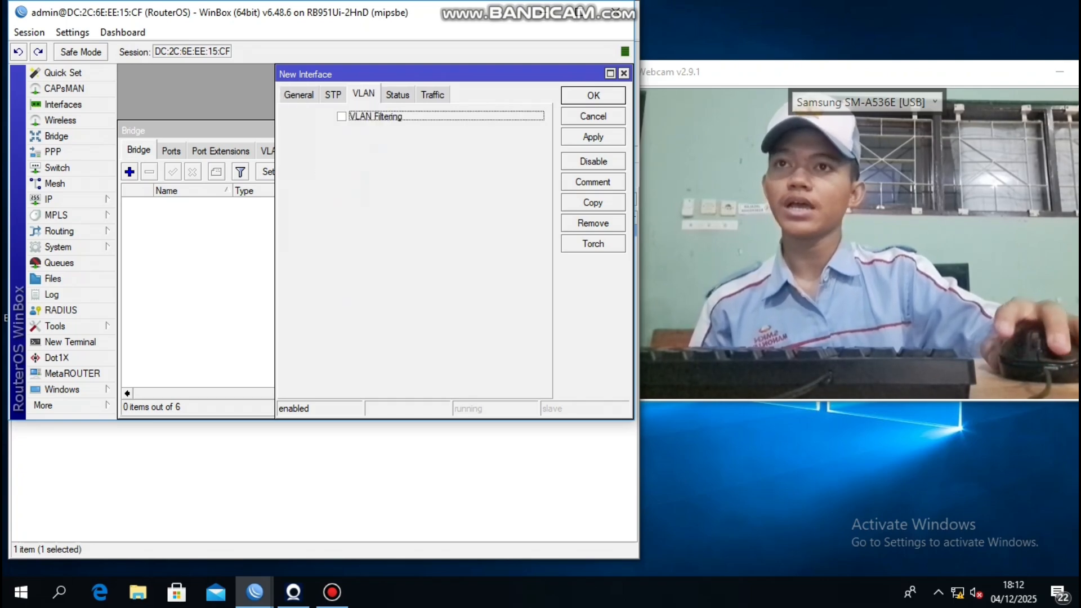
pyautogui.click(341, 117)
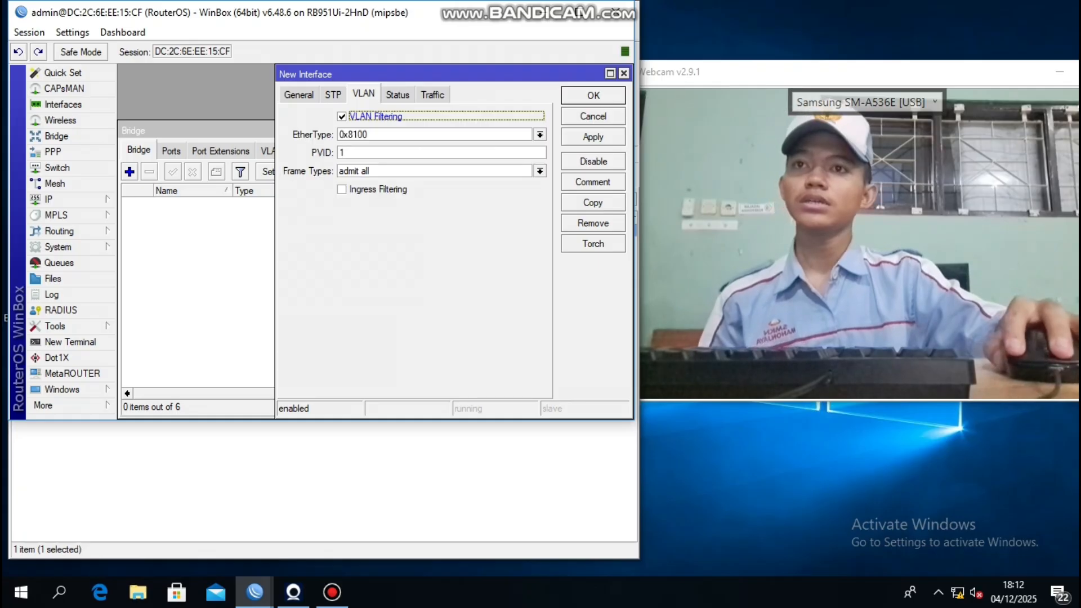
pyautogui.click(342, 117)
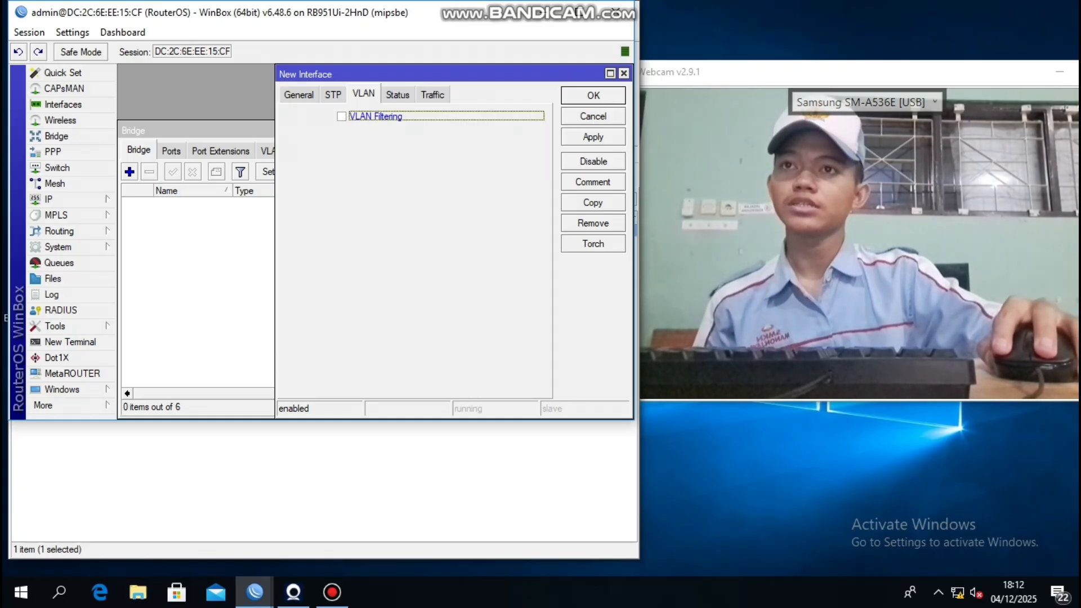
pyautogui.click(341, 117)
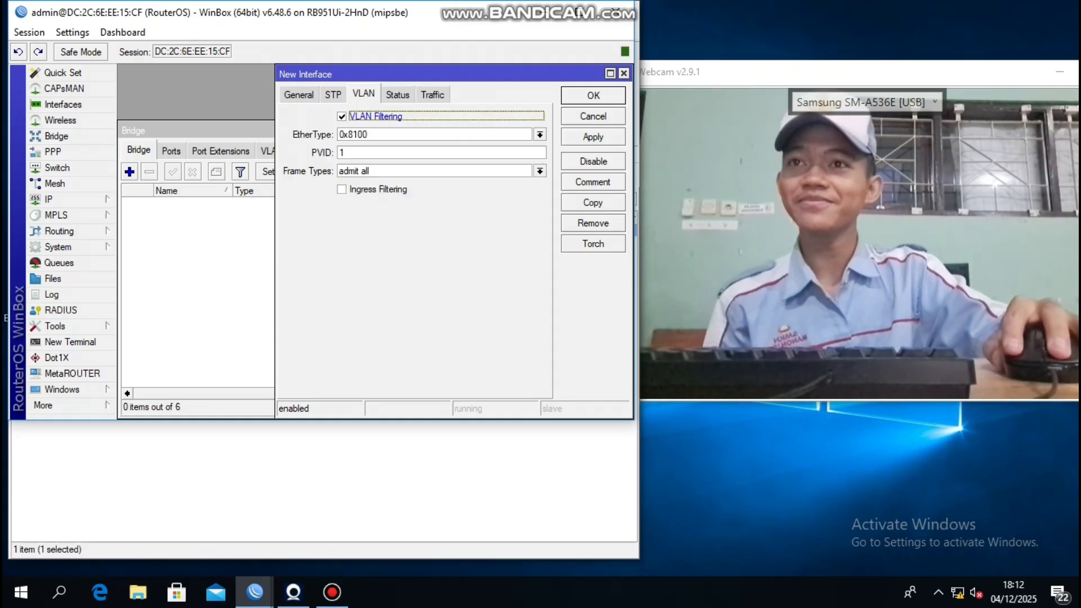
pyautogui.click(593, 136)
pyautogui.click(594, 95)
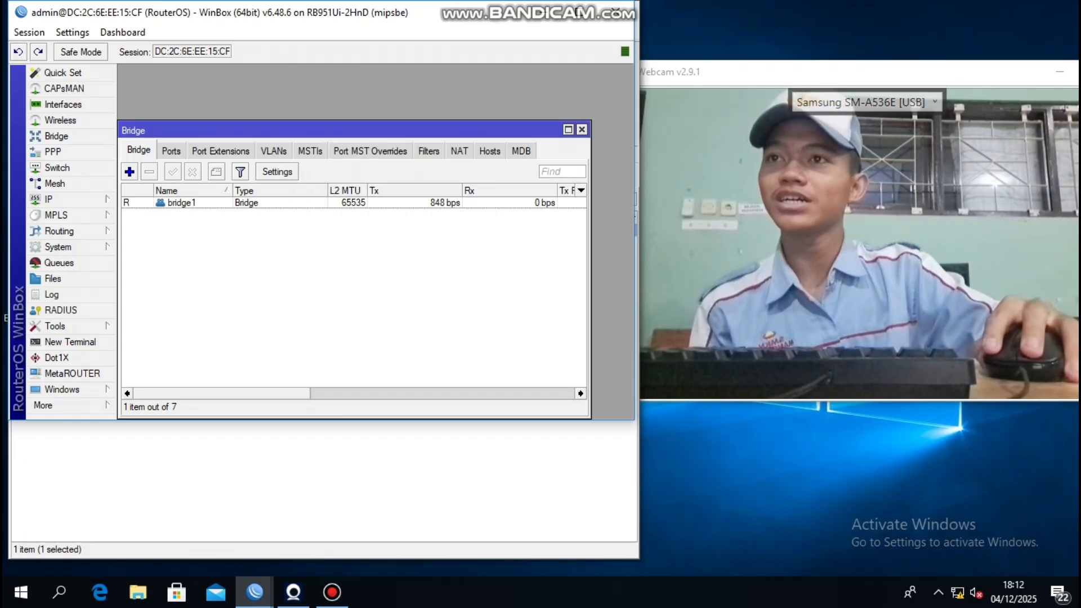
# Step: Add ether1 as a port of bridge1, keeping PVID 1
pyautogui.click(171, 151)
pyautogui.click(130, 172)
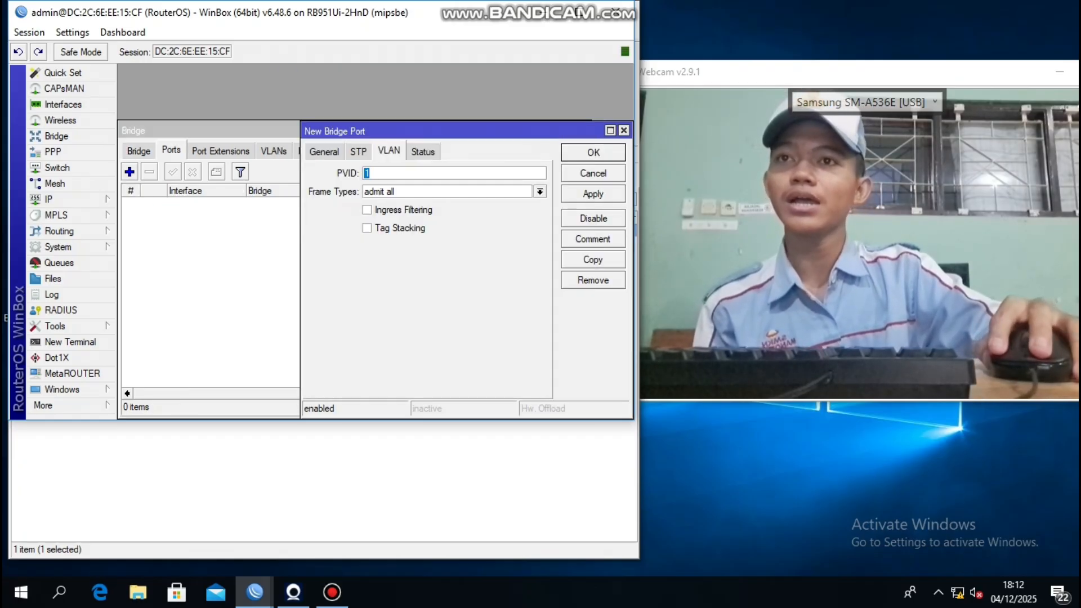
pyautogui.click(325, 151)
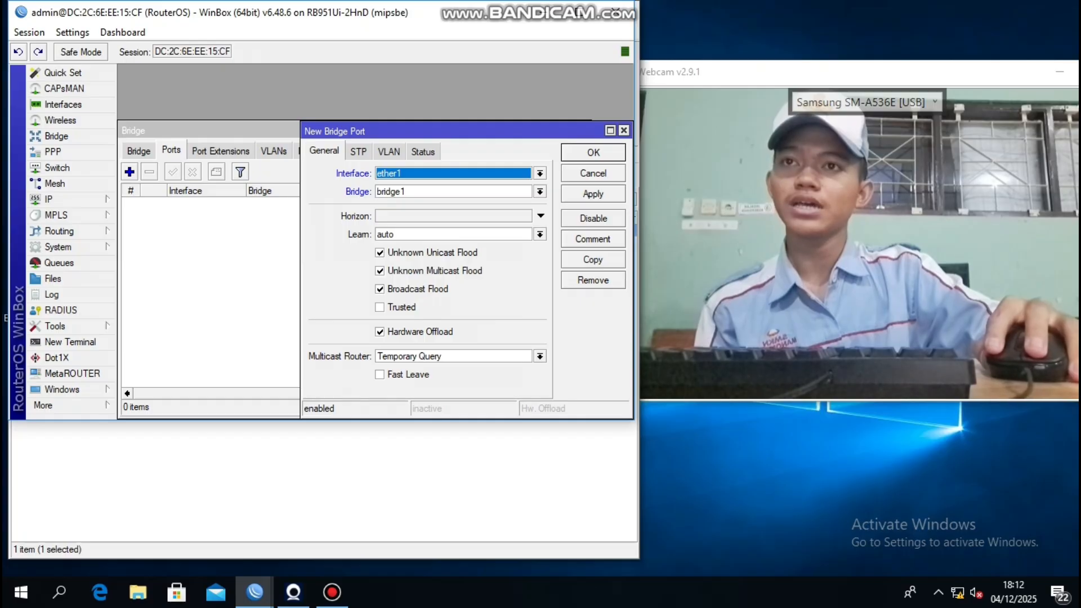
pyautogui.click(389, 151)
pyautogui.click(593, 193)
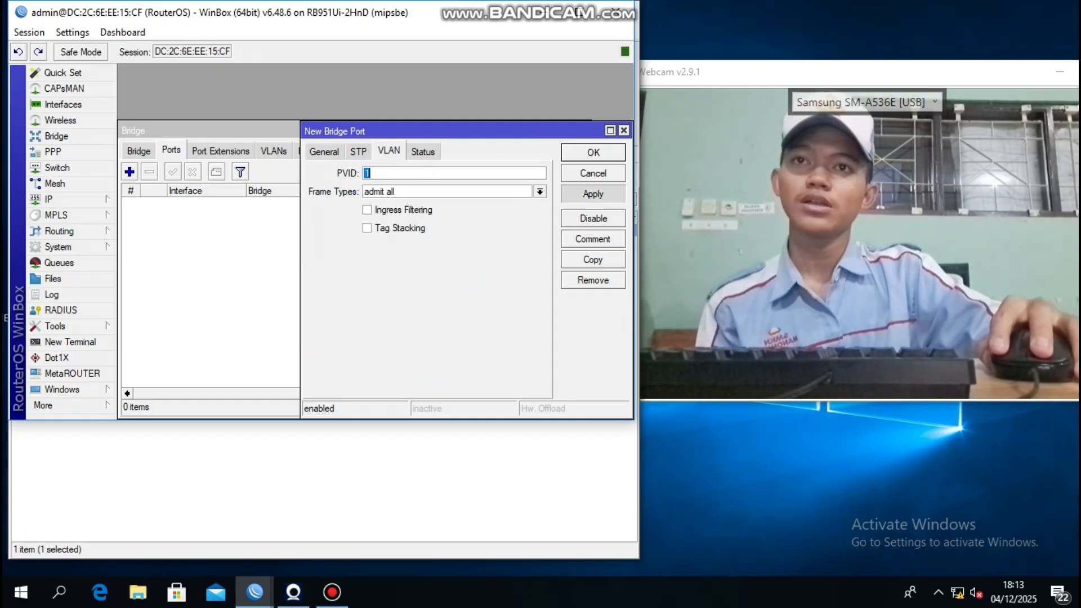
pyautogui.click(593, 153)
# Step: Add ether2 as a port of bridge1 with PVID 10
pyautogui.click(130, 171)
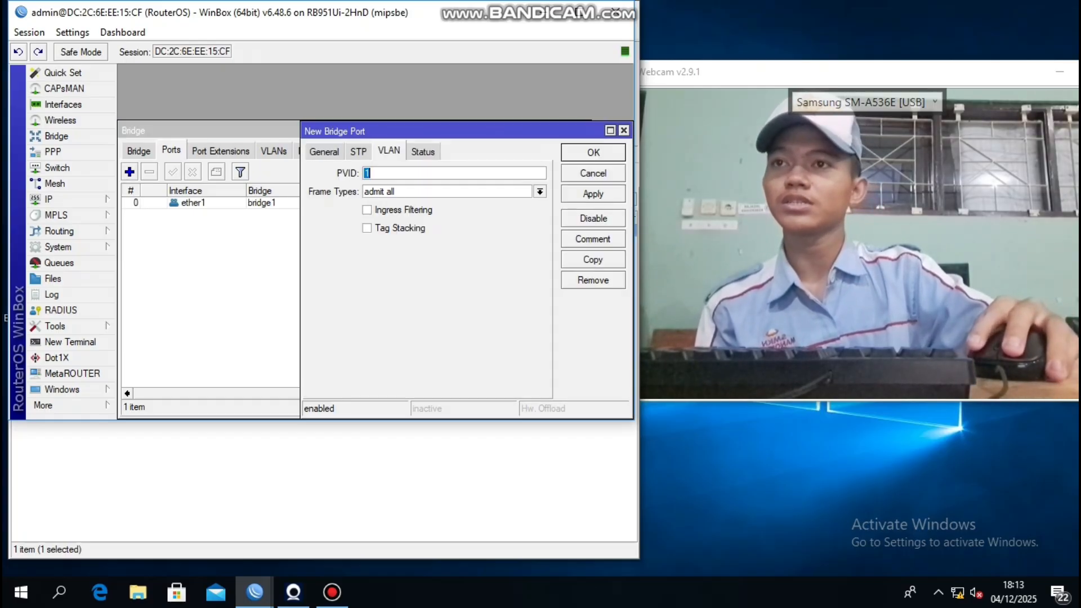
pyautogui.click(324, 152)
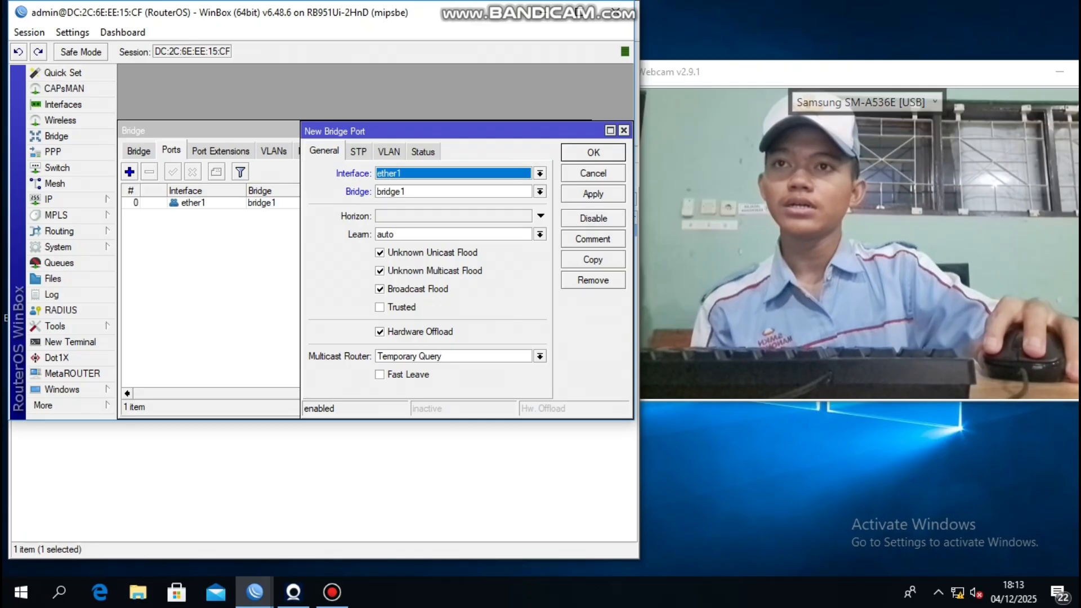
pyautogui.click(541, 173)
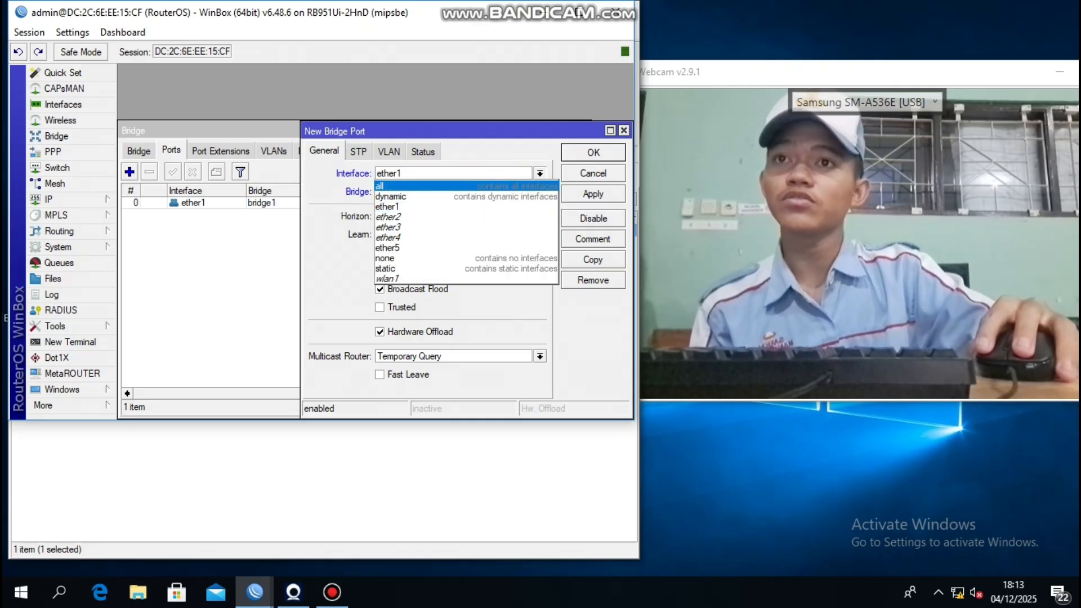
pyautogui.click(466, 217)
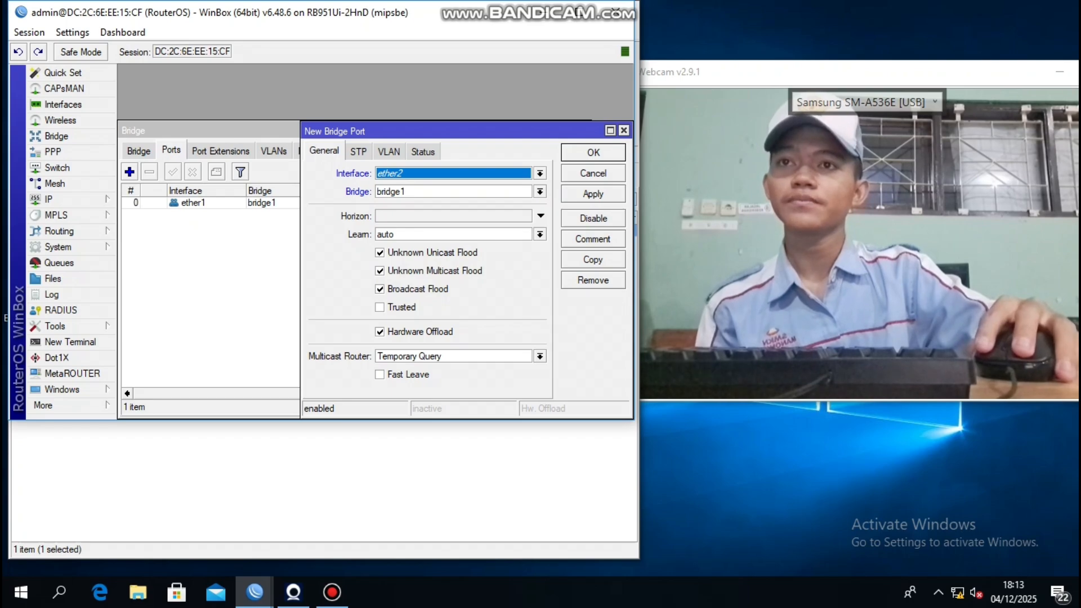
pyautogui.click(389, 152)
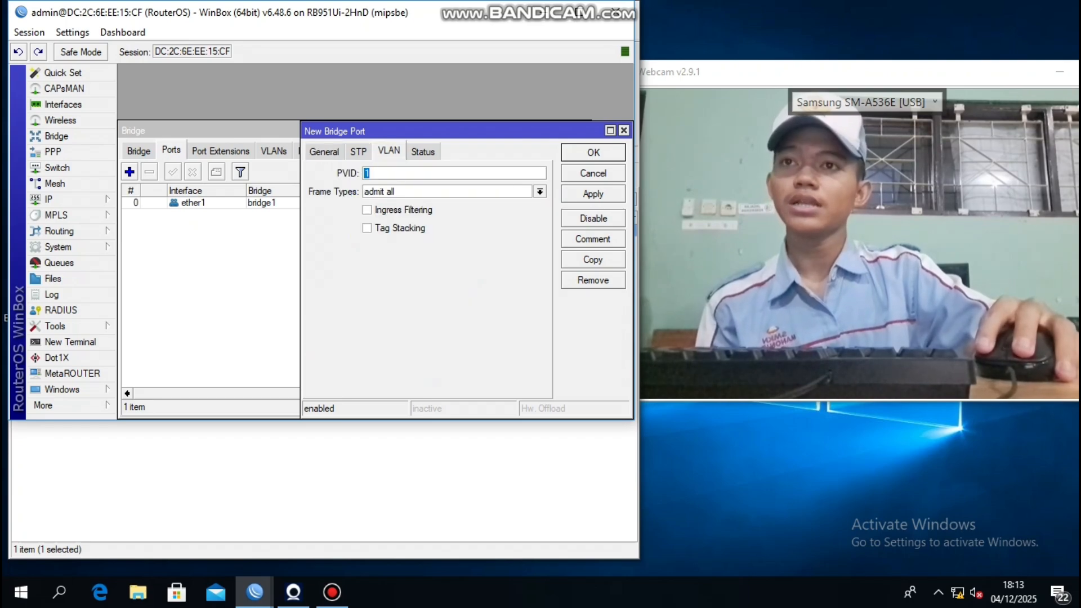
pyautogui.click(378, 173)
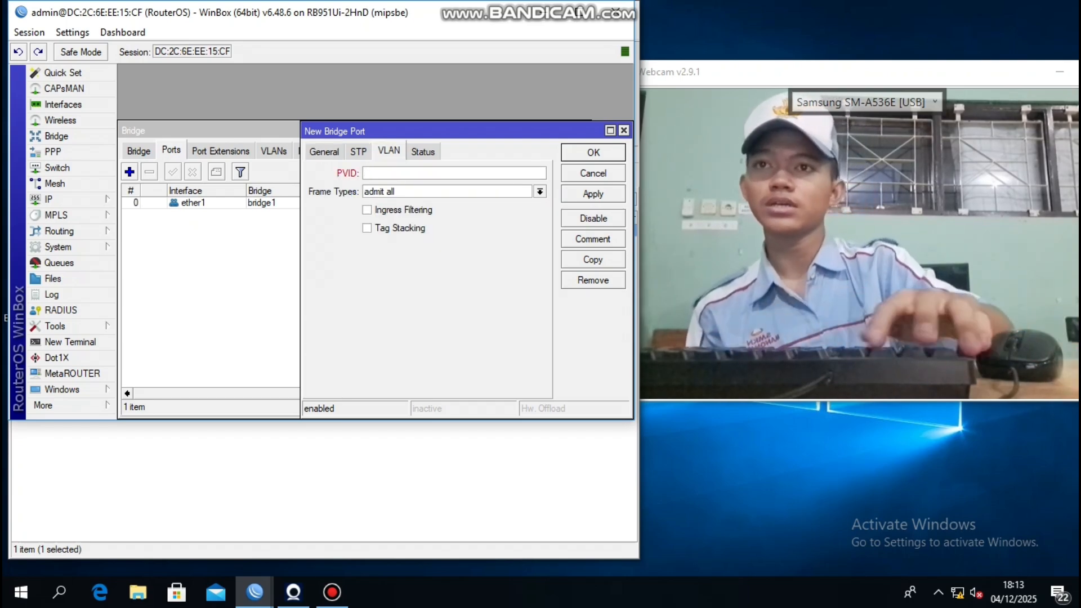
pyautogui.write('0')
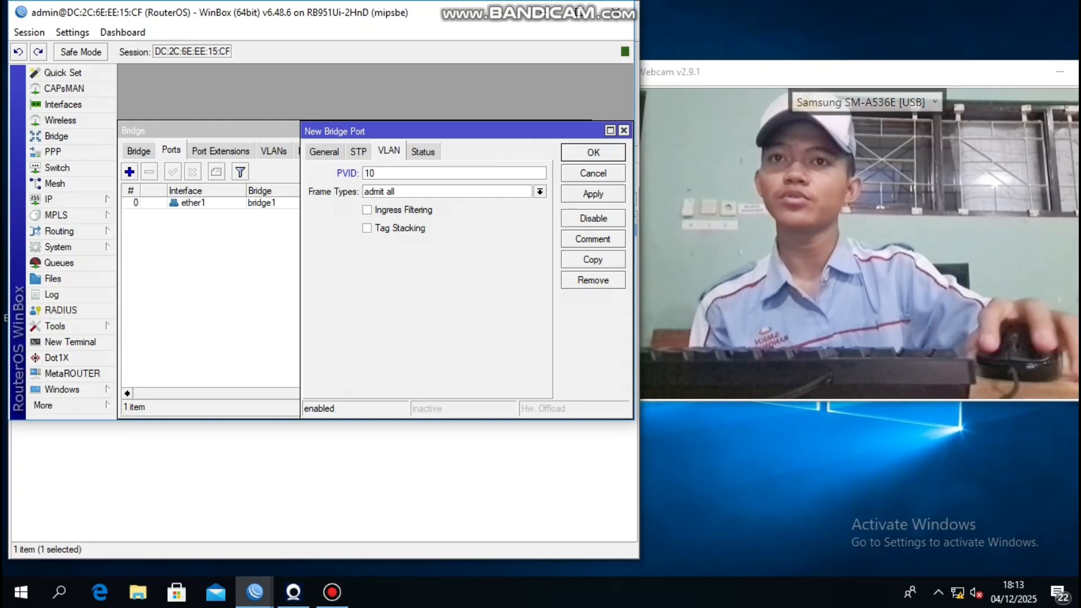
pyautogui.click(593, 194)
pyautogui.click(593, 153)
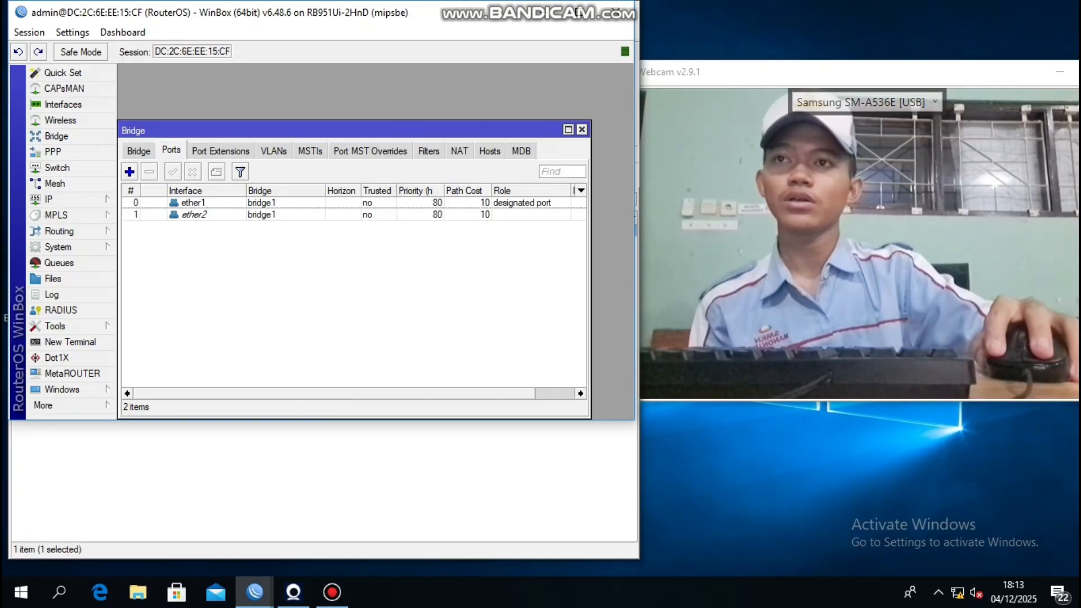
# Step: Add a bridge VLAN entry on bridge1 with VLAN ID 10, ether1 tagged and ether2 untagged
pyautogui.click(220, 151)
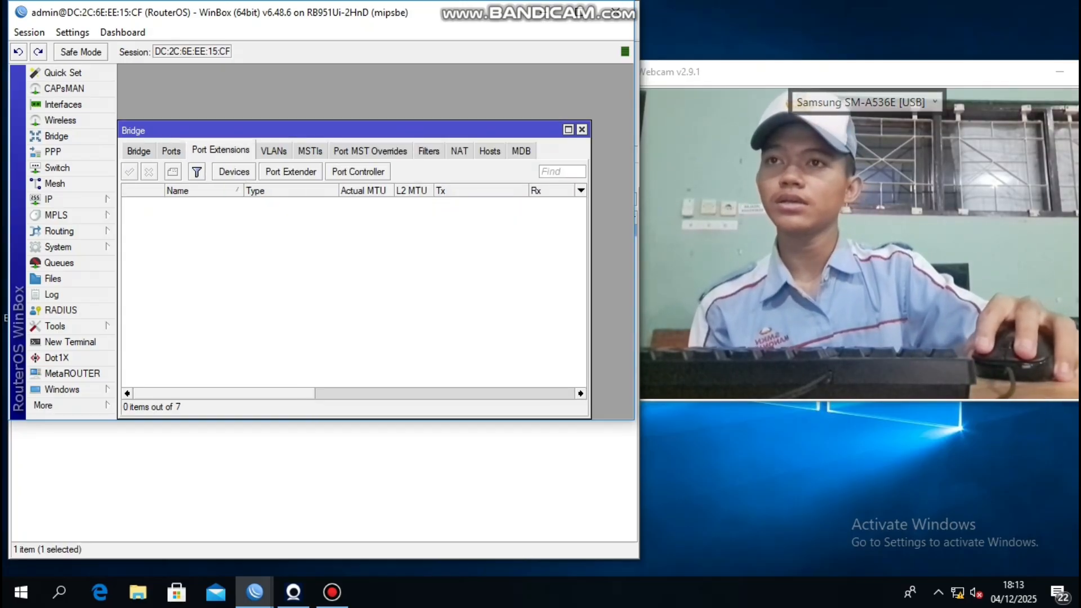
pyautogui.click(274, 151)
pyautogui.click(129, 172)
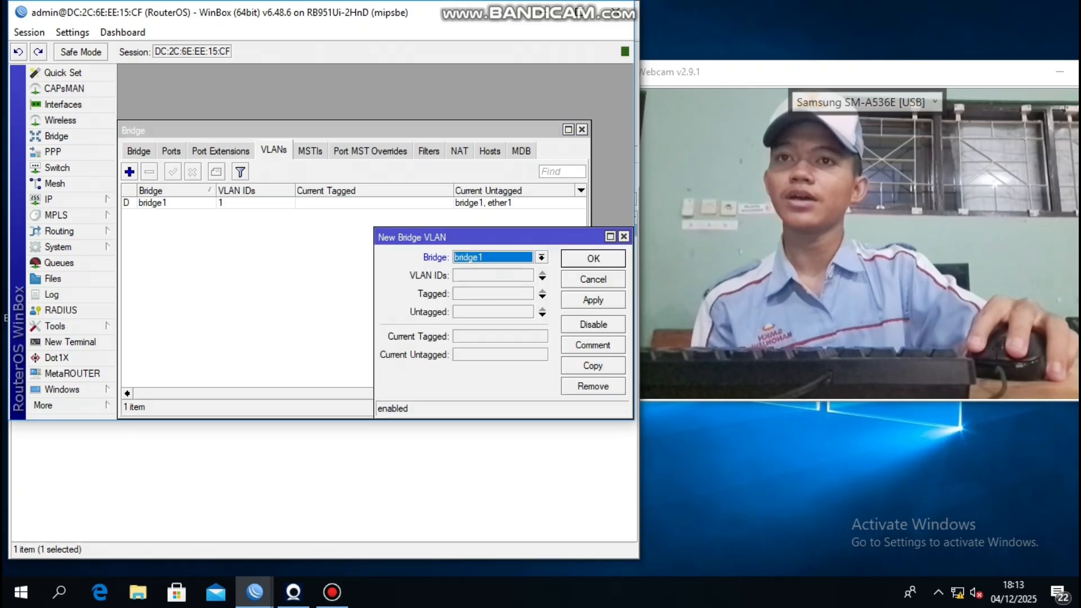
pyautogui.press('Tab')
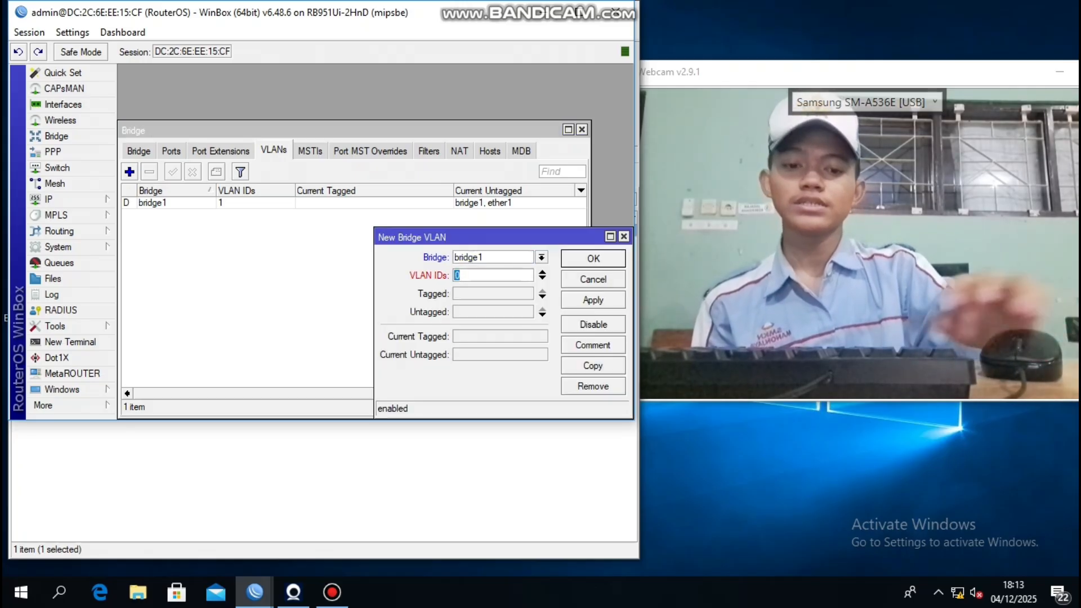
pyautogui.write('10')
pyautogui.click(542, 296)
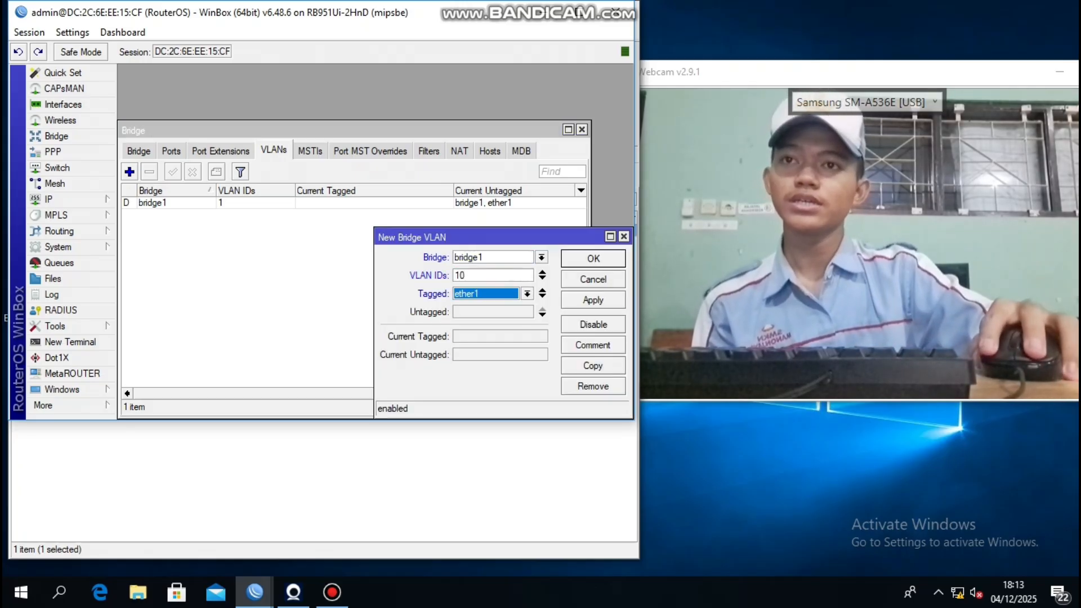
pyautogui.click(543, 315)
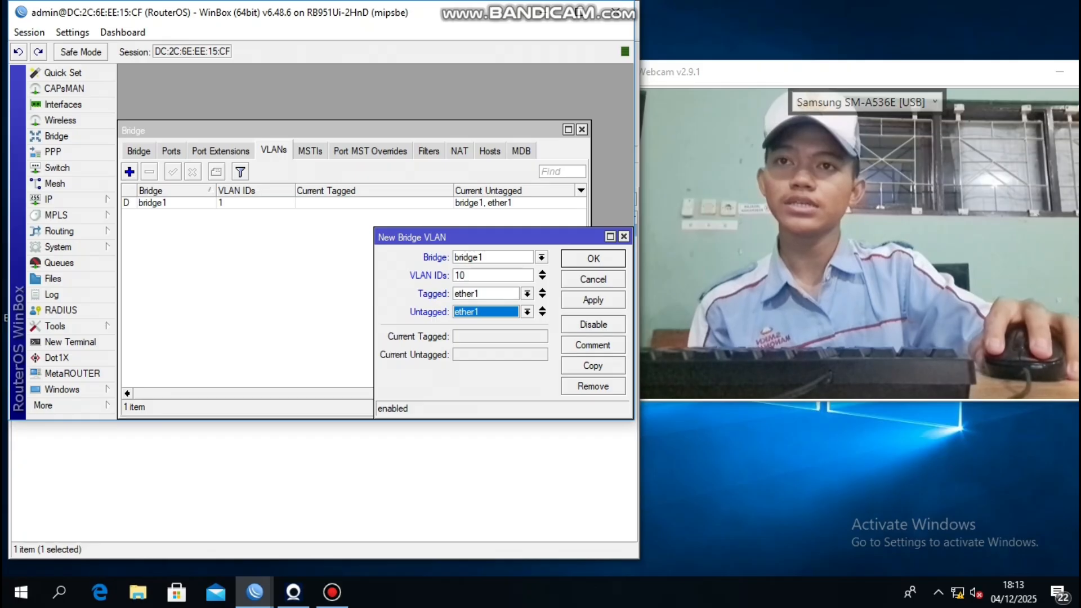
pyautogui.click(527, 311)
pyautogui.click(466, 345)
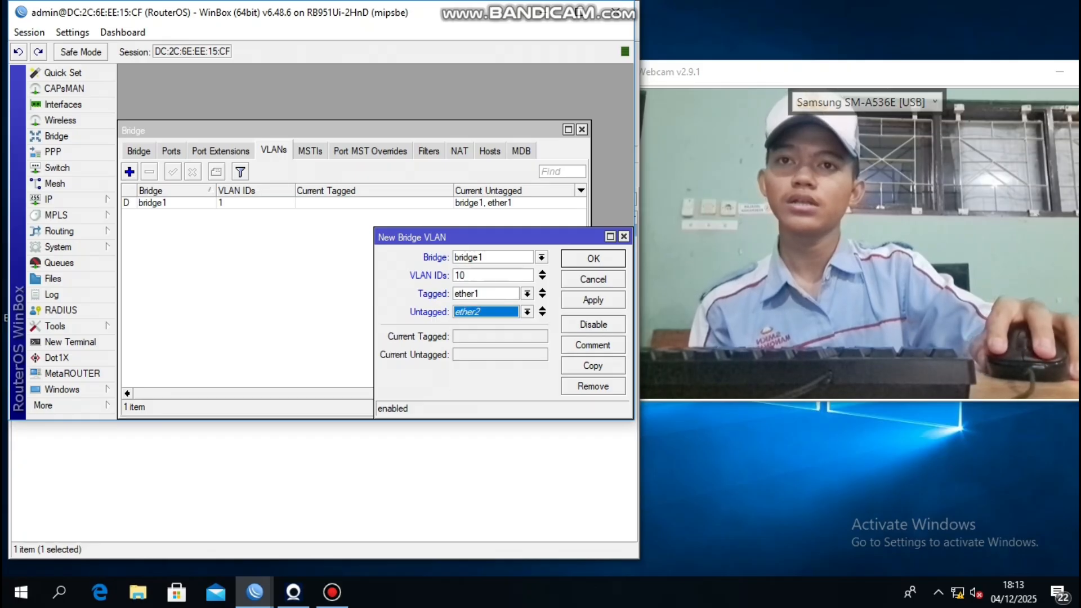
pyautogui.click(593, 300)
pyautogui.click(594, 258)
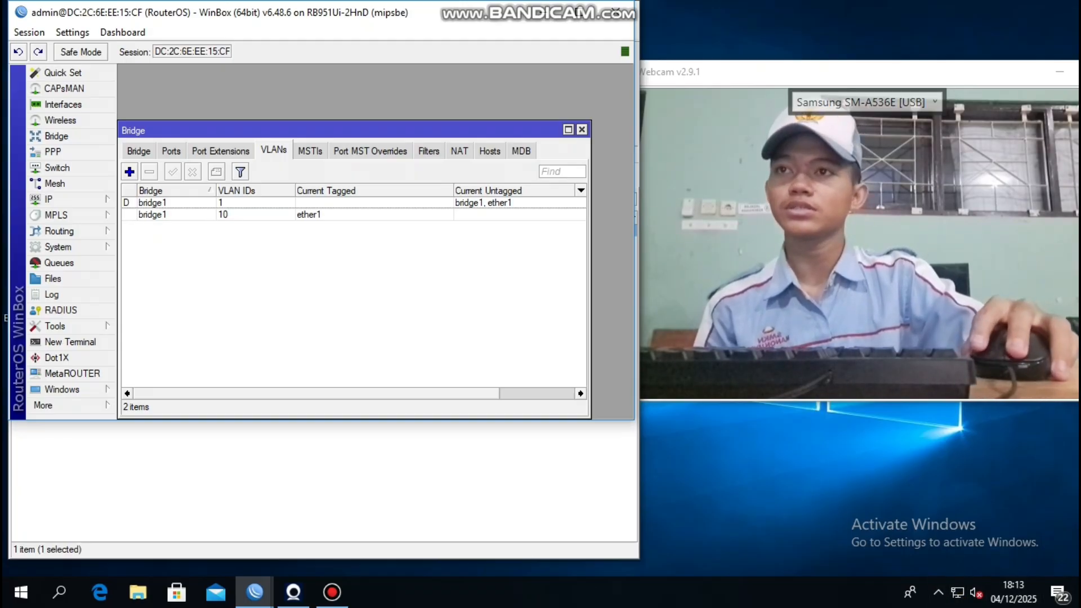
# Step: Move the Bridge window higher in the workspace and open a Windows Command Prompt
pyautogui.moveTo(353, 130); pyautogui.dragTo(353, 74)
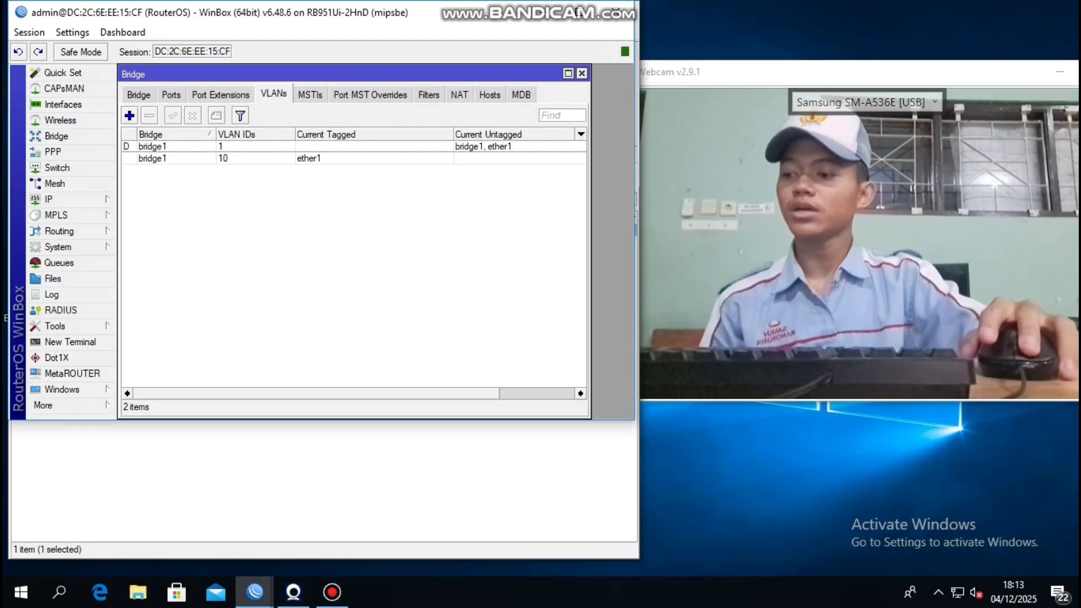
pyautogui.press('super+r')
pyautogui.press('Return')
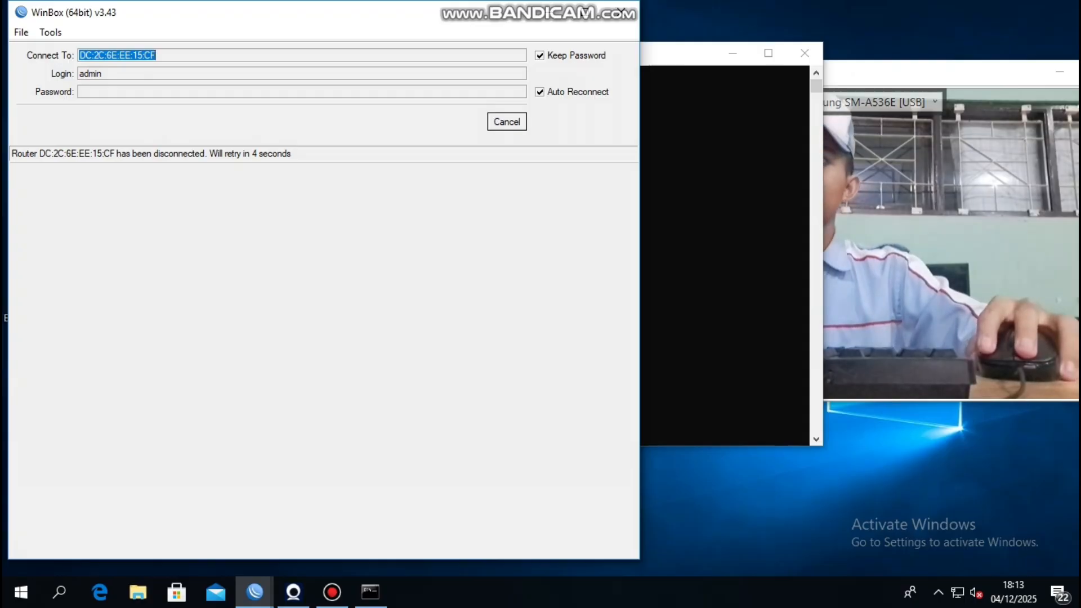
# Step: Cancel the automatic reconnection in WinBox and connect to the neighbouring router at 192.168.20.1
pyautogui.click(507, 122)
pyautogui.click(132, 230)
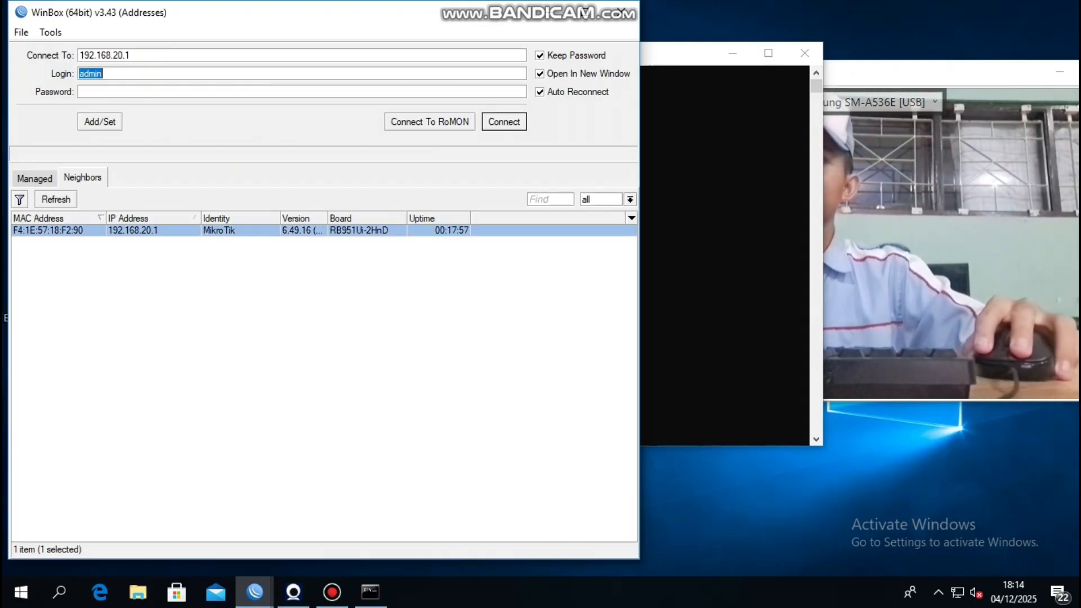
pyautogui.click(504, 122)
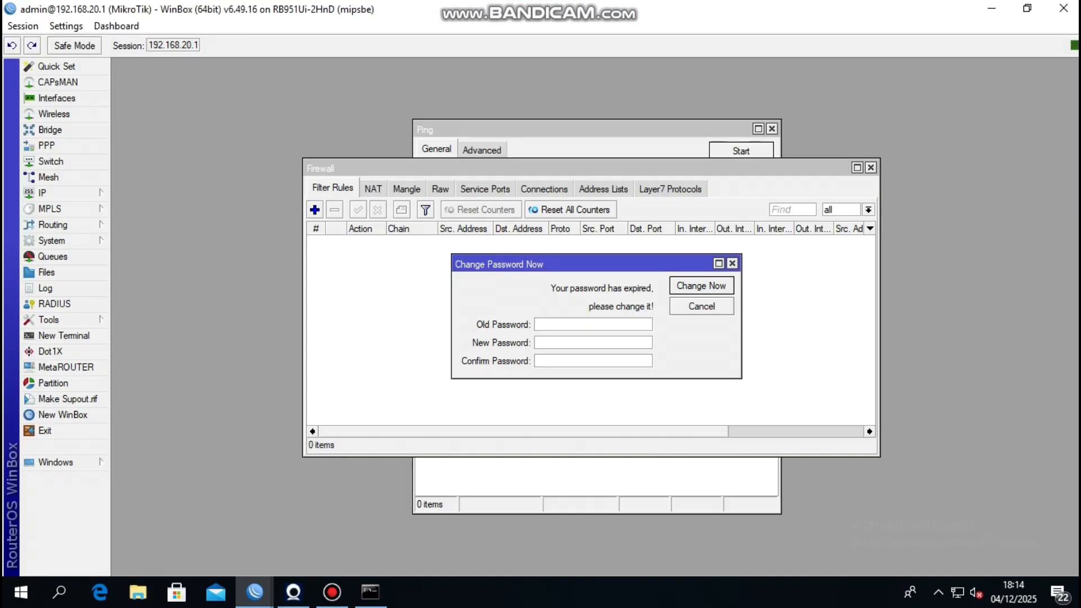
# Step: Test internet connectivity by pinging google.com from a new Windows Command Prompt, and close that window
pyautogui.press('super+r')
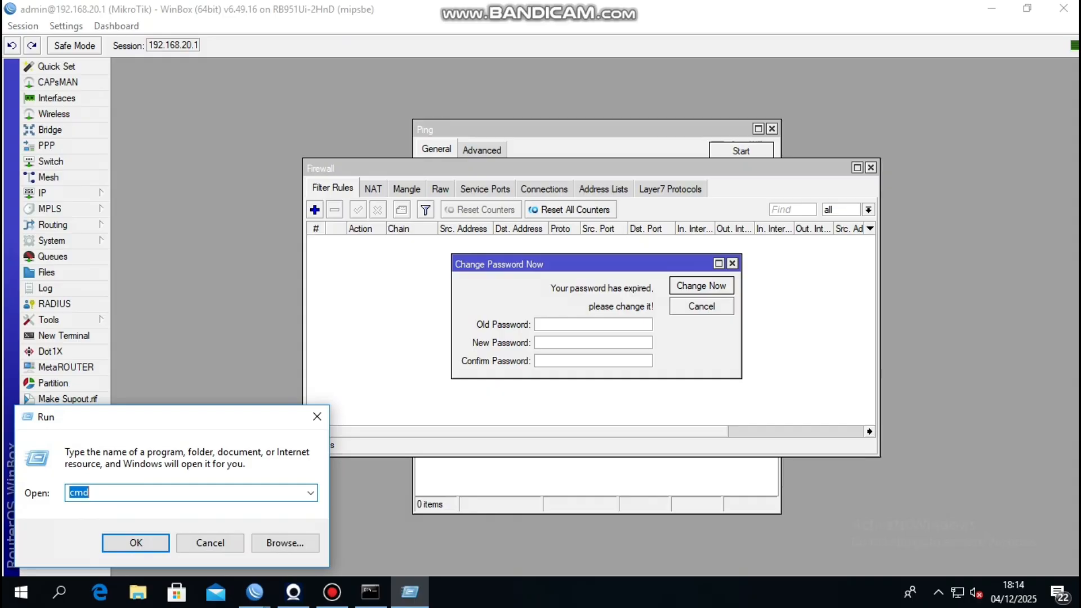
pyautogui.press('Return')
pyautogui.write('p')
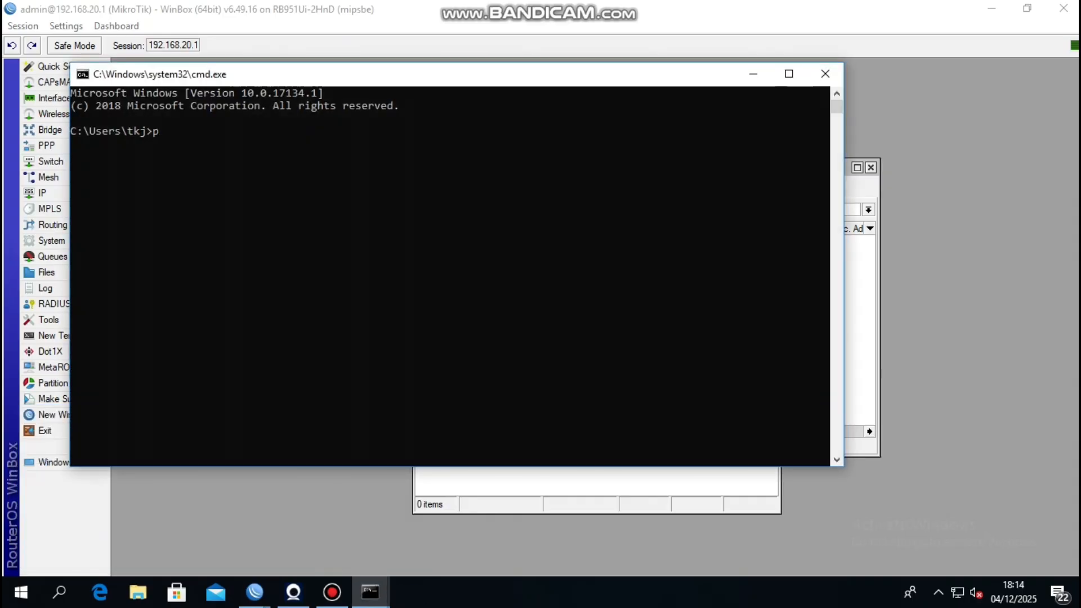
pyautogui.write('ing google.com')
pyautogui.press('Return')
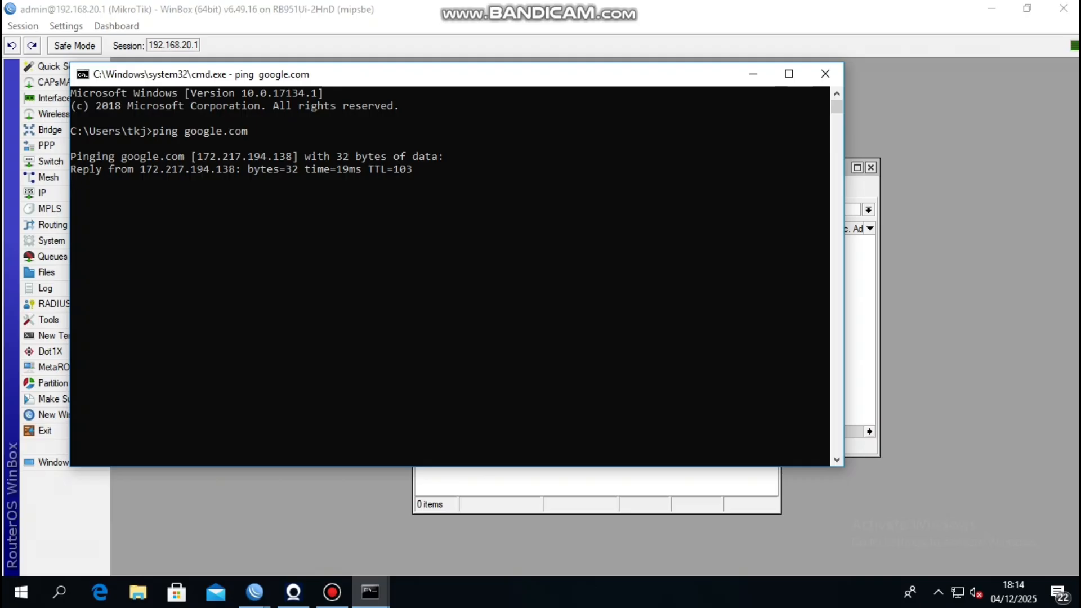
pyautogui.click(825, 74)
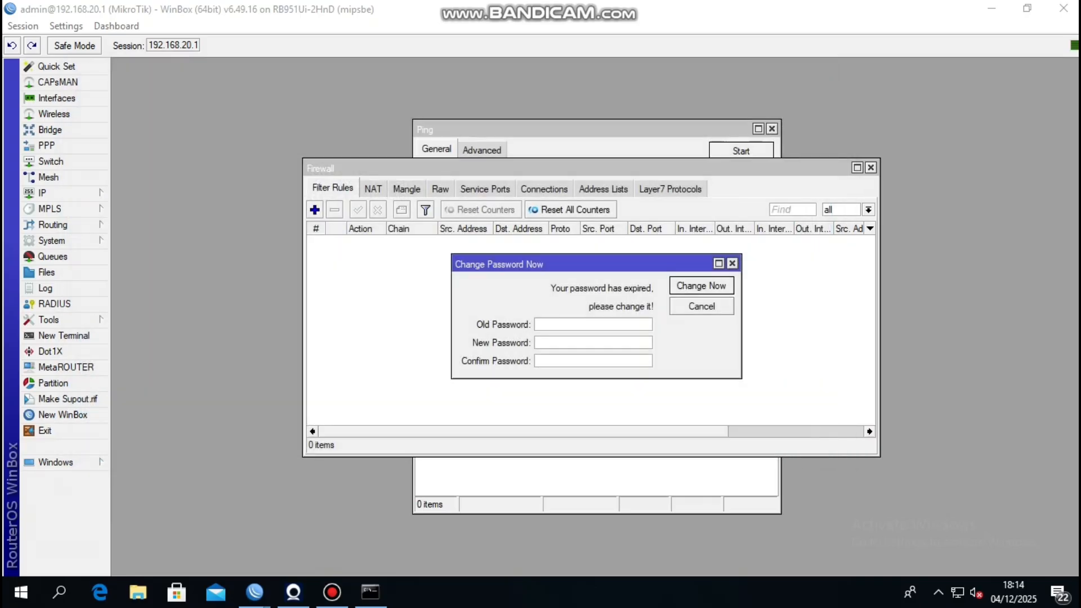
# Step: Close the Firewall window, dismiss the expired-password prompt and close the empty Ping window
pyautogui.click(871, 167)
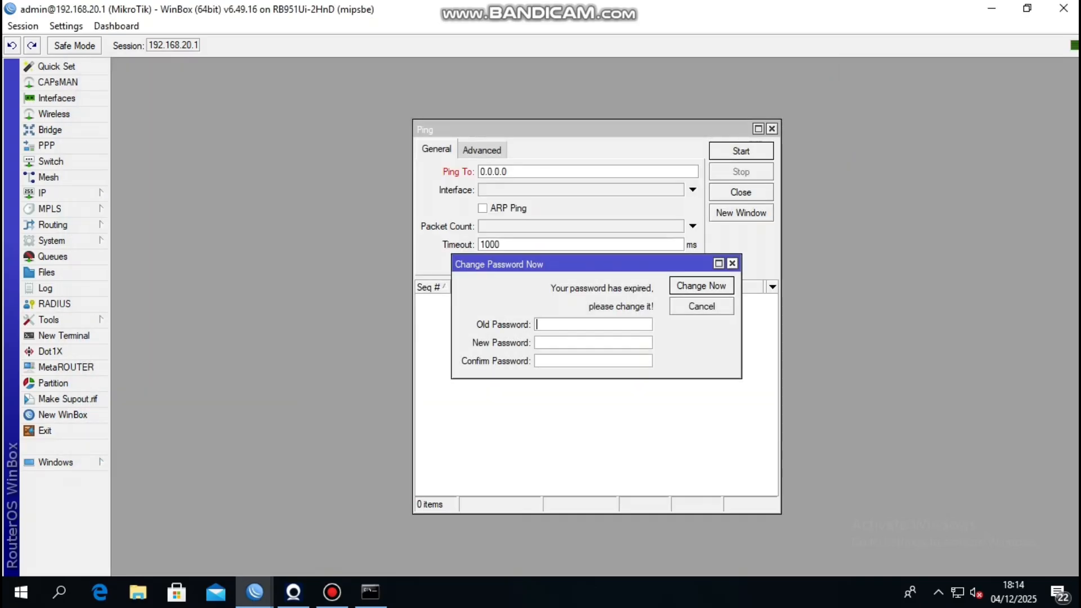
pyautogui.click(732, 263)
pyautogui.click(773, 129)
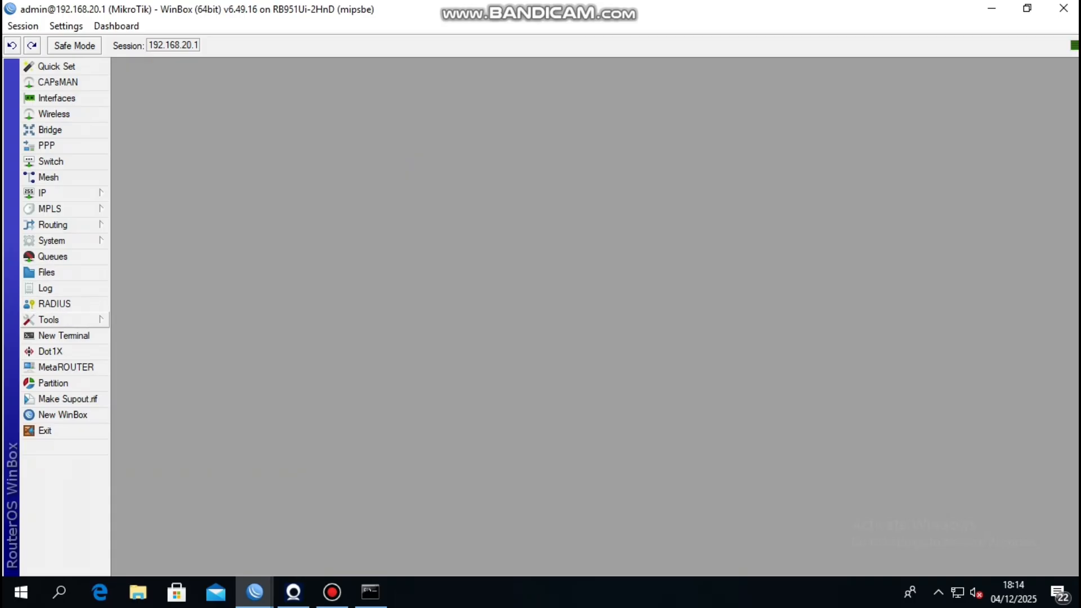
# Step: Ping liputan6.com with the router's Ping tool and copy the resolved IP address
pyautogui.click(50, 320)
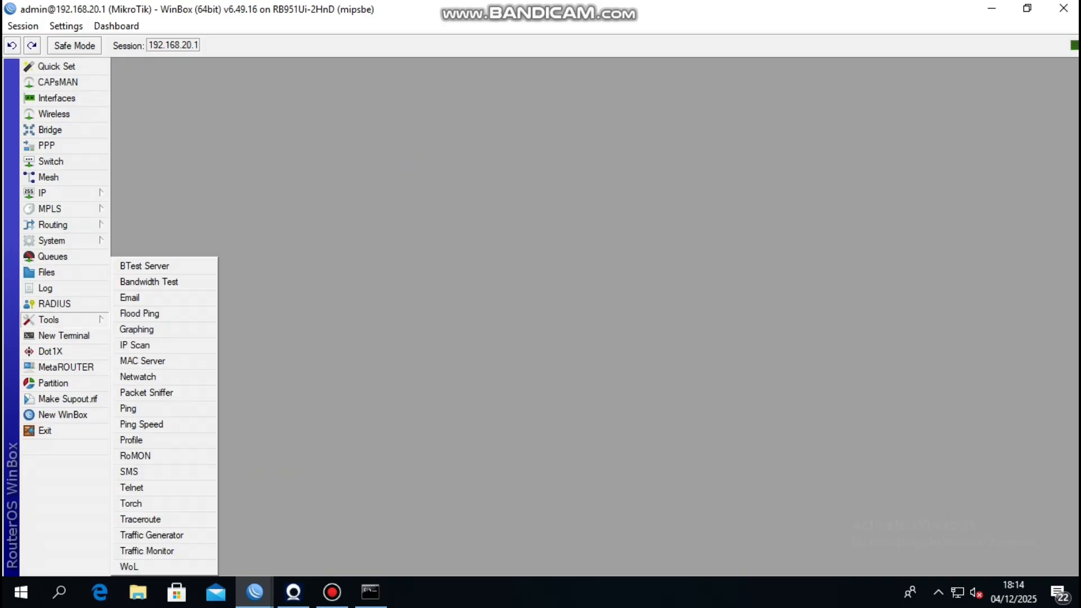
pyautogui.click(135, 409)
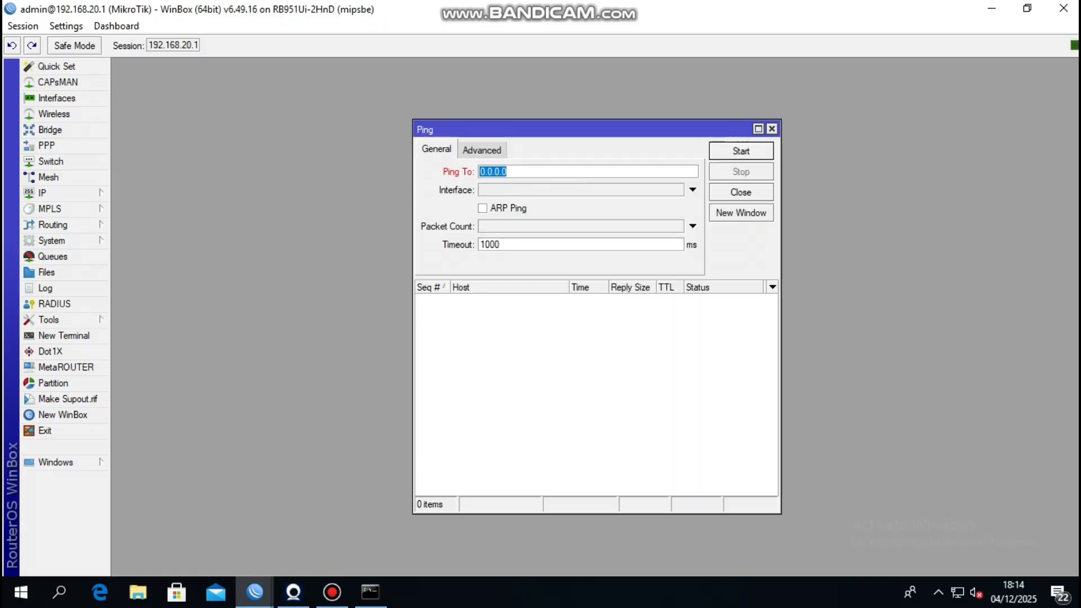
pyautogui.press('BackSpace')
pyautogui.write('liputan6.com')
pyautogui.press('Return')
pyautogui.press('Return')
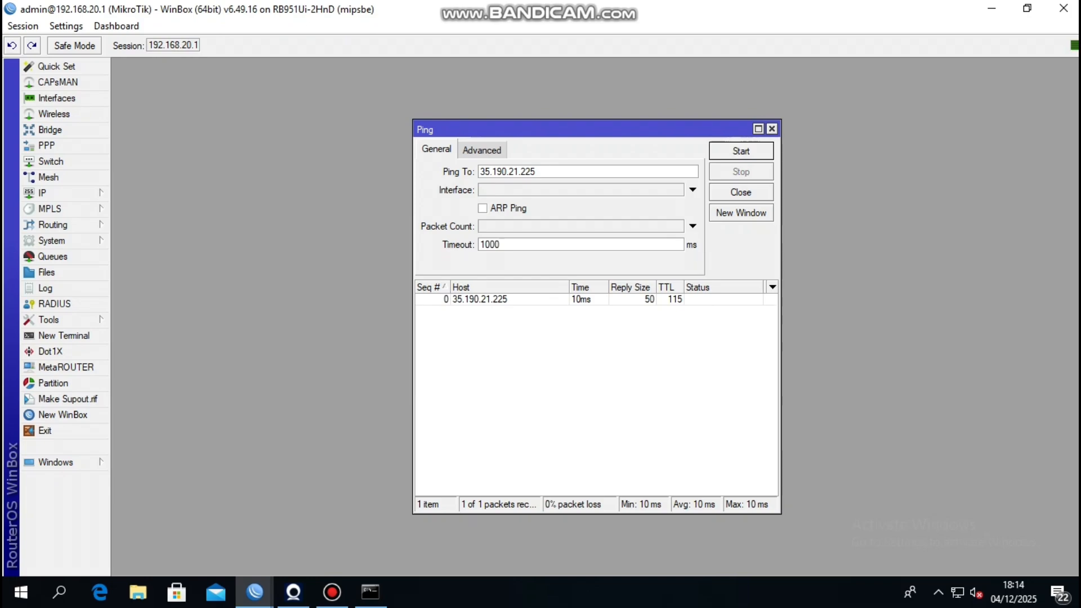
pyautogui.hotkey('ctrl', 'a')
pyautogui.hotkey('ctrl', 'c')
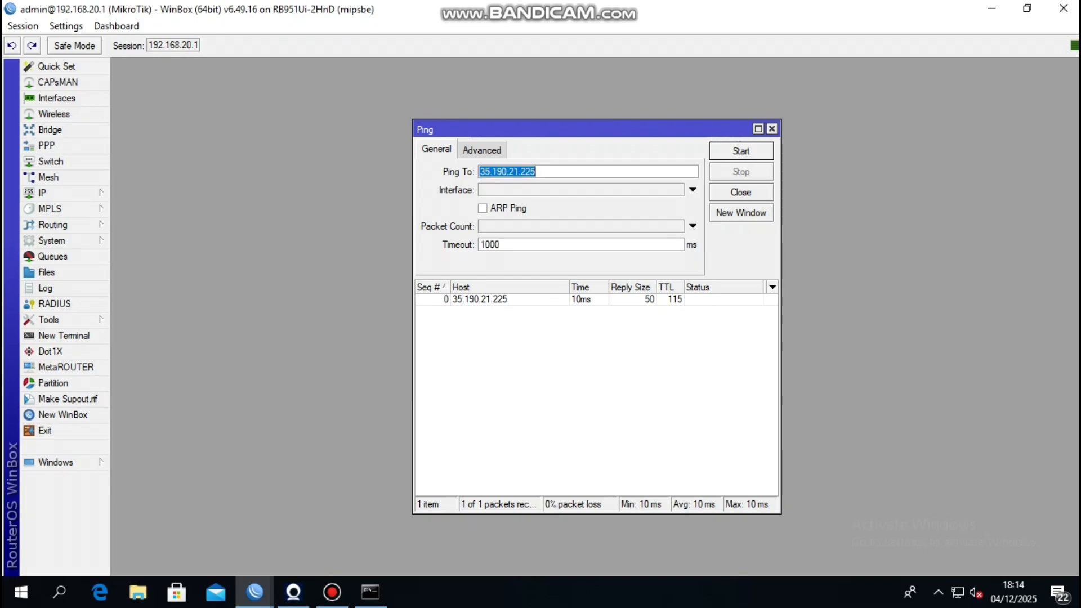
# Step: Start a new firewall filter rule on the forward chain with source address 35.190.21.225
pyautogui.click(42, 192)
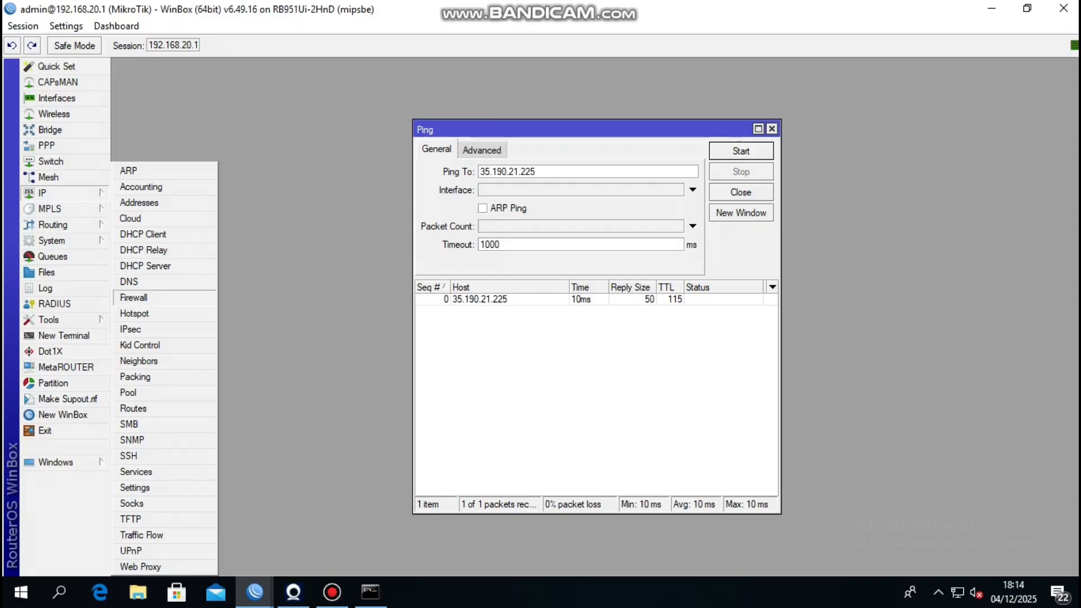
pyautogui.click(134, 297)
pyautogui.click(373, 189)
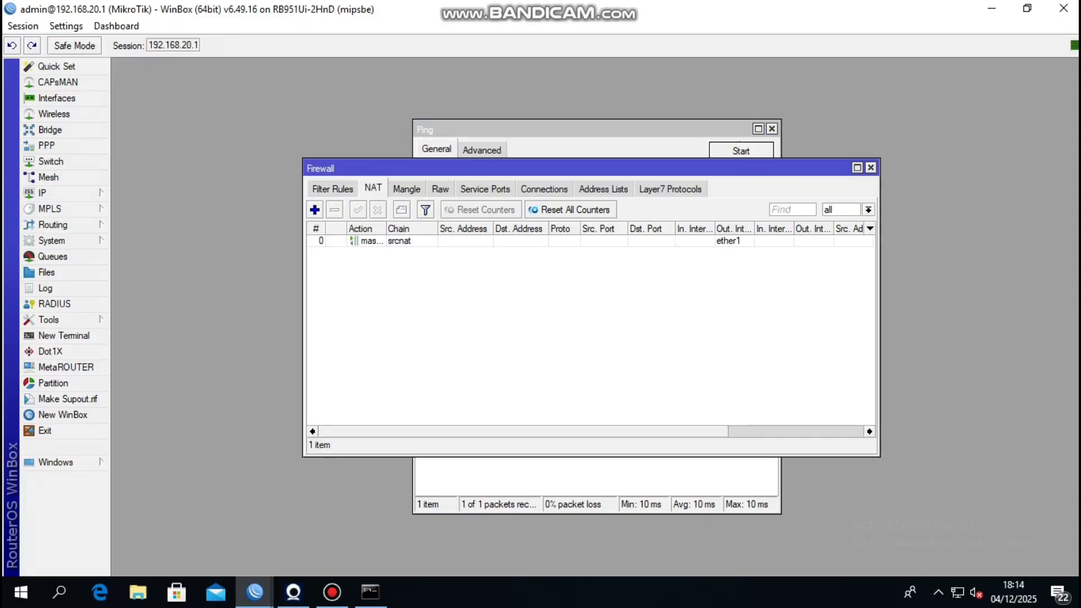
pyautogui.click(333, 188)
pyautogui.click(315, 209)
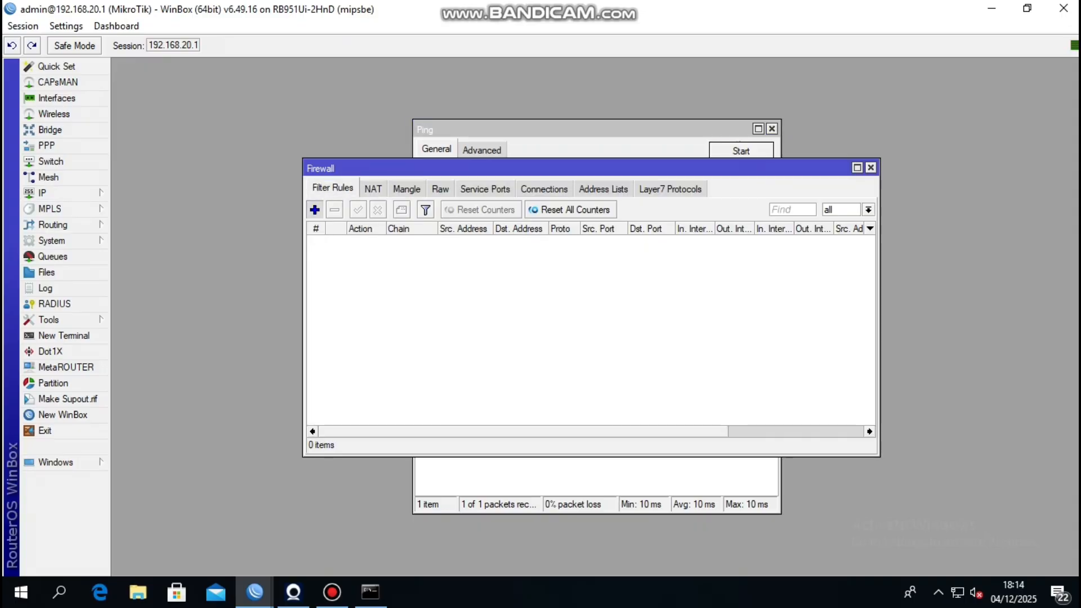
pyautogui.click(479, 138)
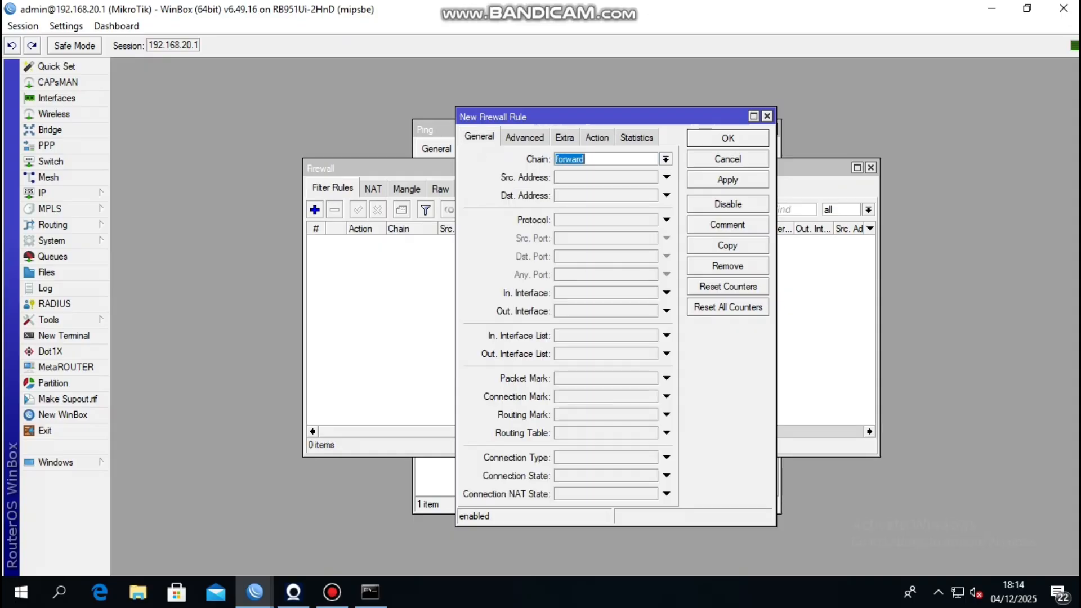
pyautogui.click(606, 178)
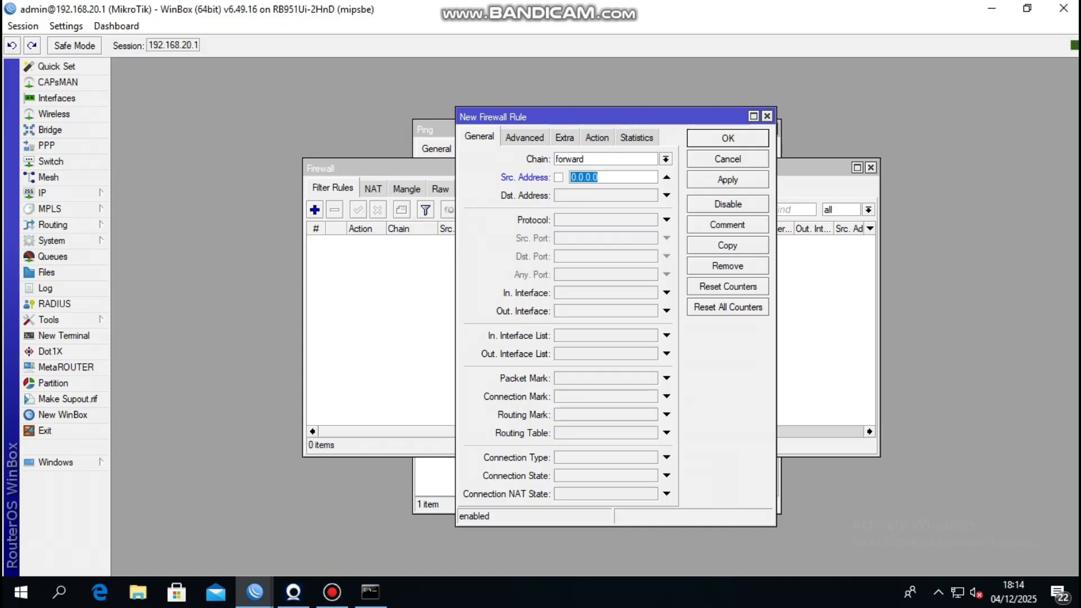
pyautogui.hotkey('ctrl', 'v')
# Step: Set the filter rule's action to drop and save the rule
pyautogui.click(597, 138)
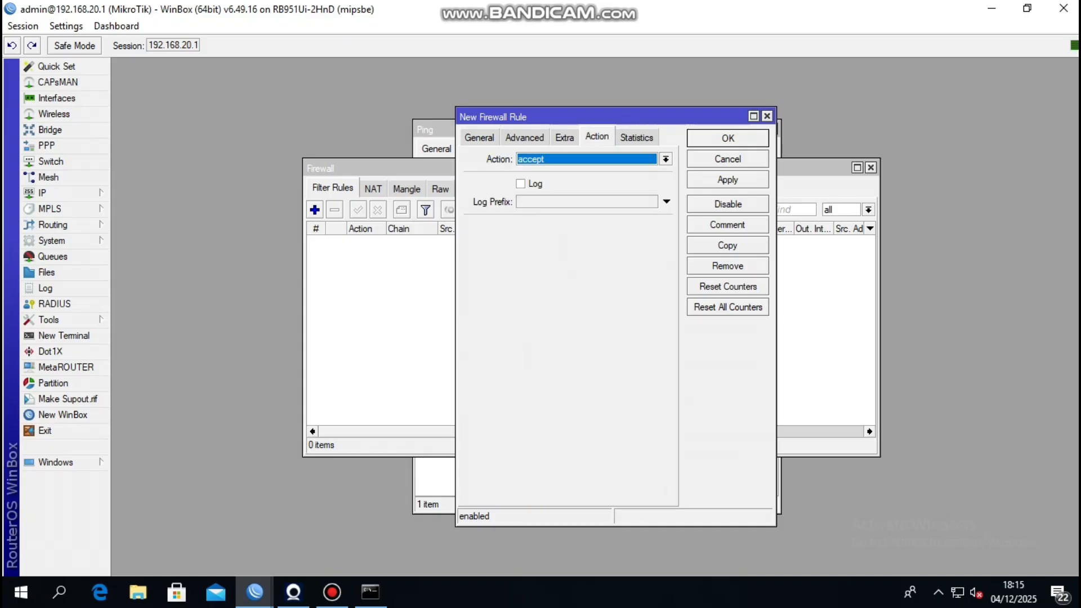
pyautogui.click(666, 159)
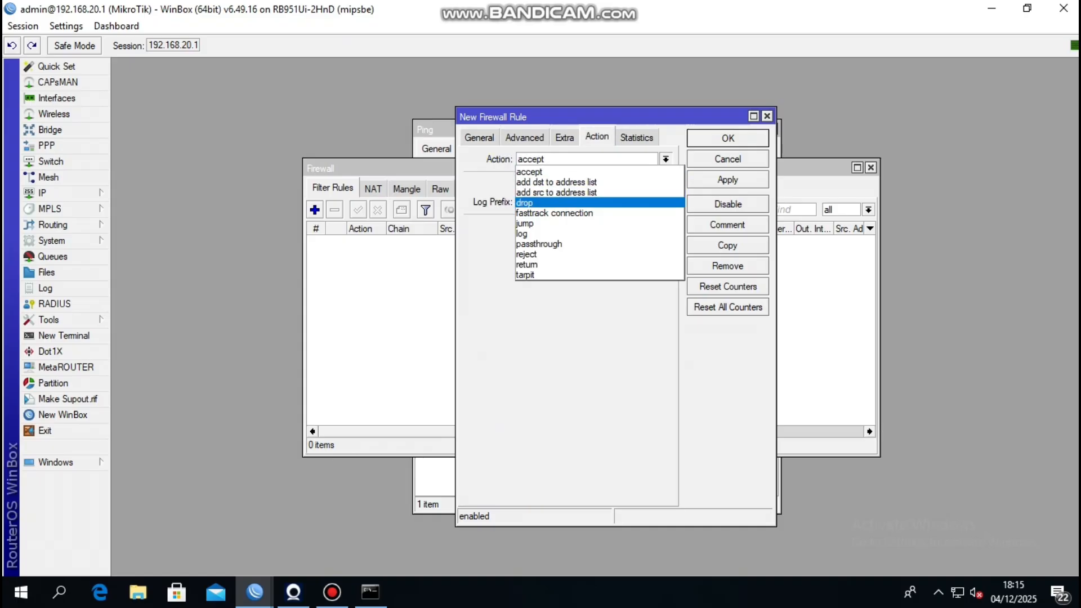
pyautogui.press('Return')
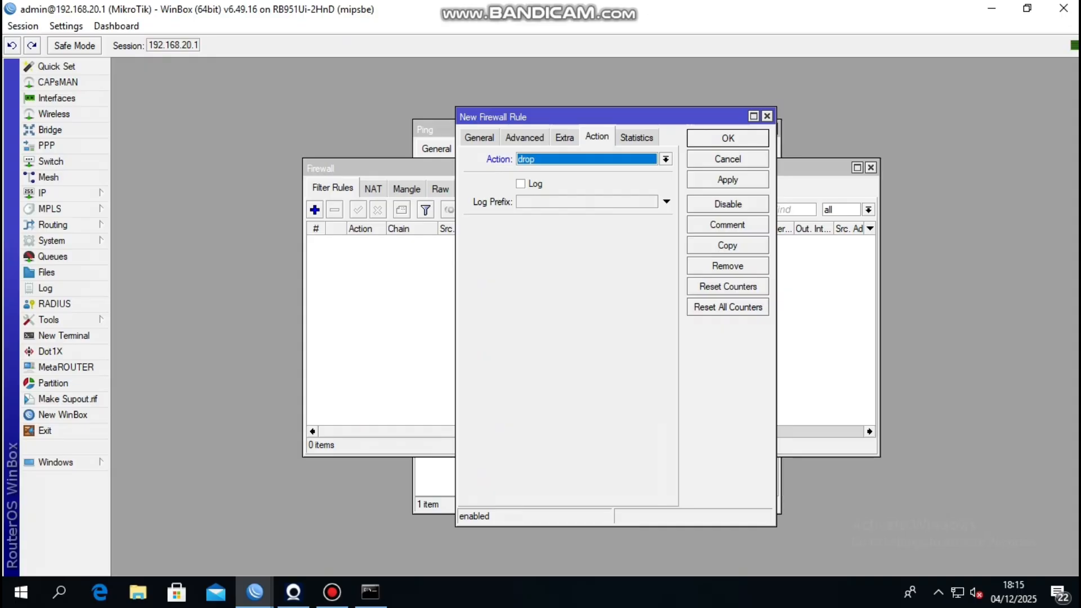
pyautogui.click(727, 180)
pyautogui.click(728, 138)
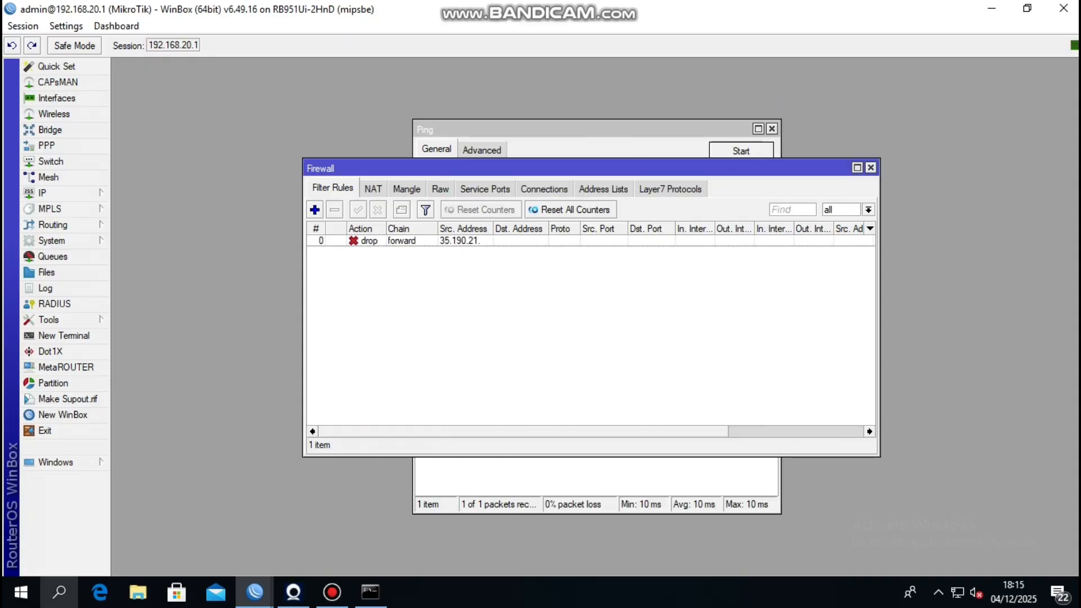
# Step: Switch to Google Chrome in guest mode, load liputan6.com to test the block, and move the browser aside to uncover the filter rules
pyautogui.click(59, 591)
pyautogui.write('ch')
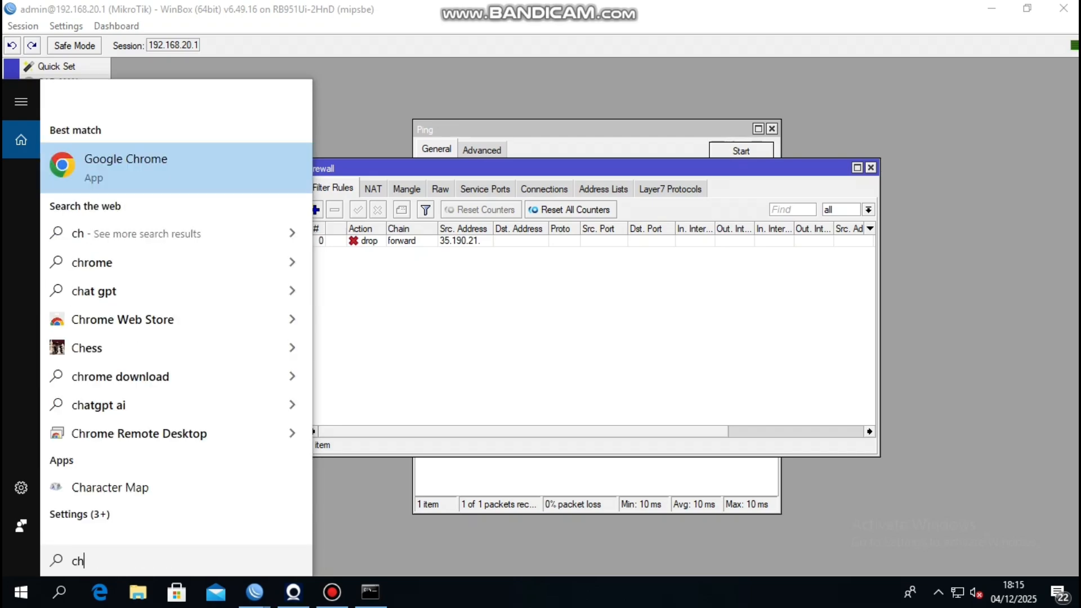
pyautogui.press('Escape')
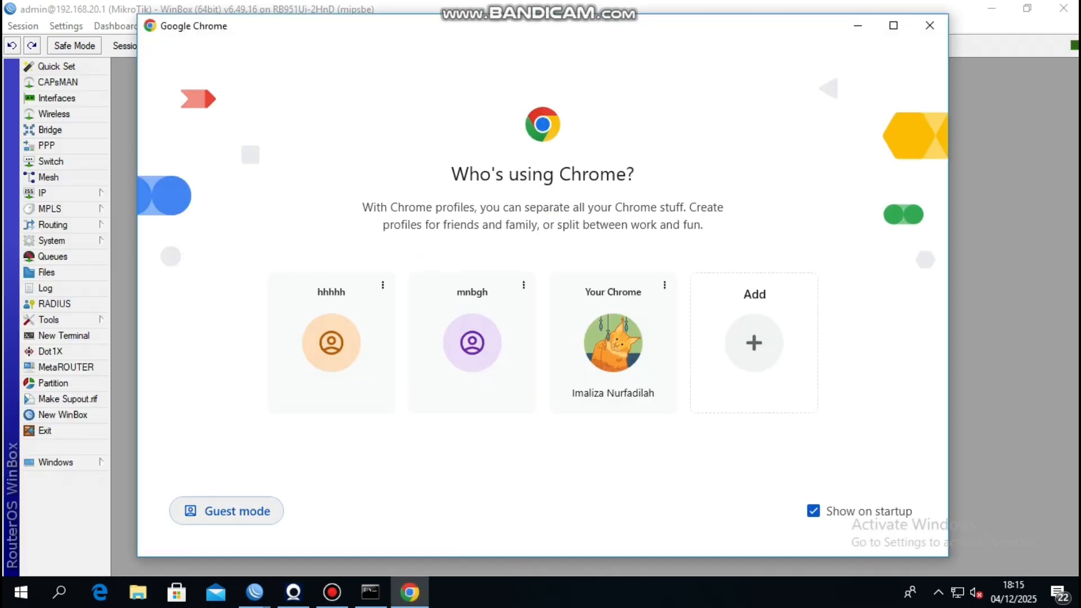
pyautogui.click(227, 510)
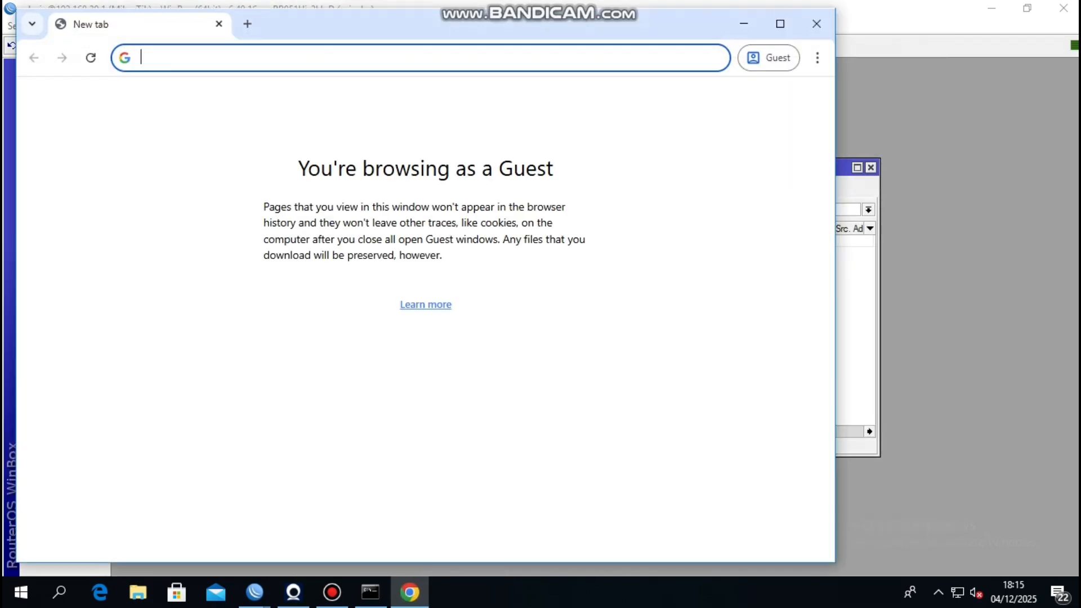
pyautogui.write('liput')
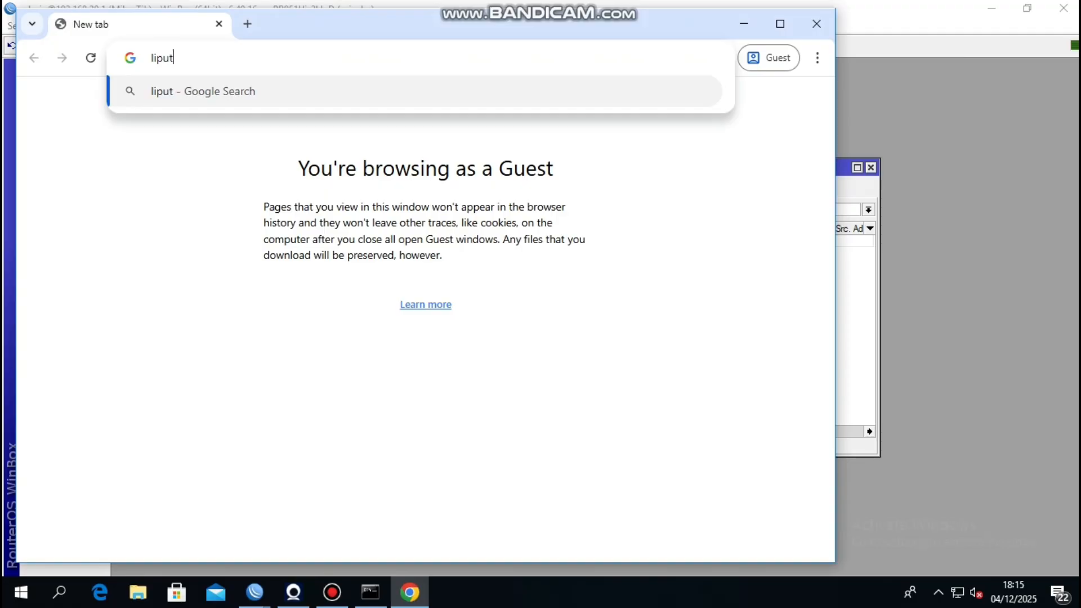
pyautogui.write('an6')
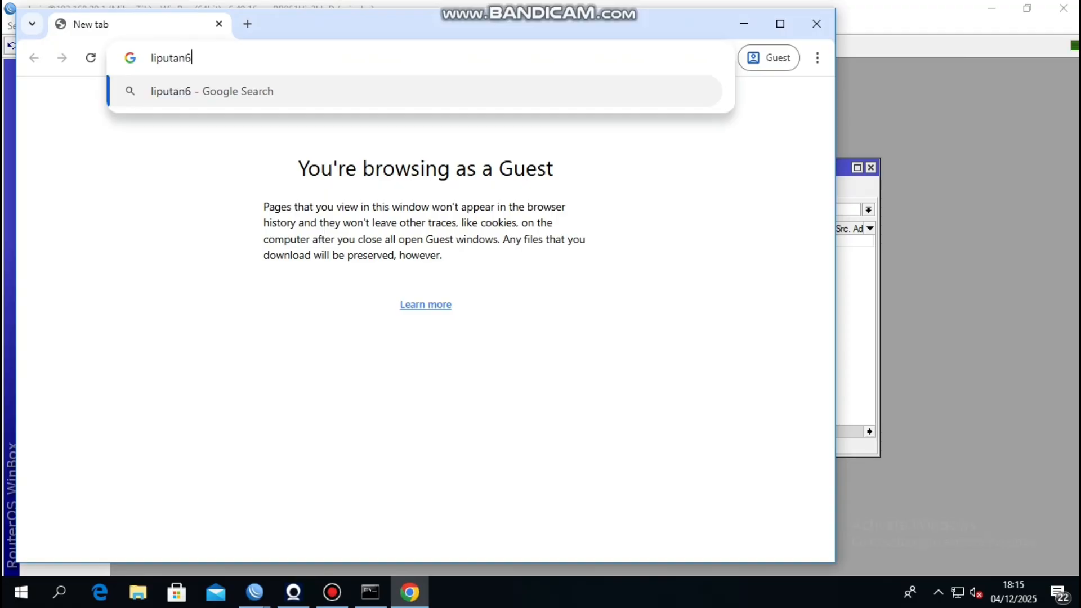
pyautogui.write('.com')
pyautogui.press('Return')
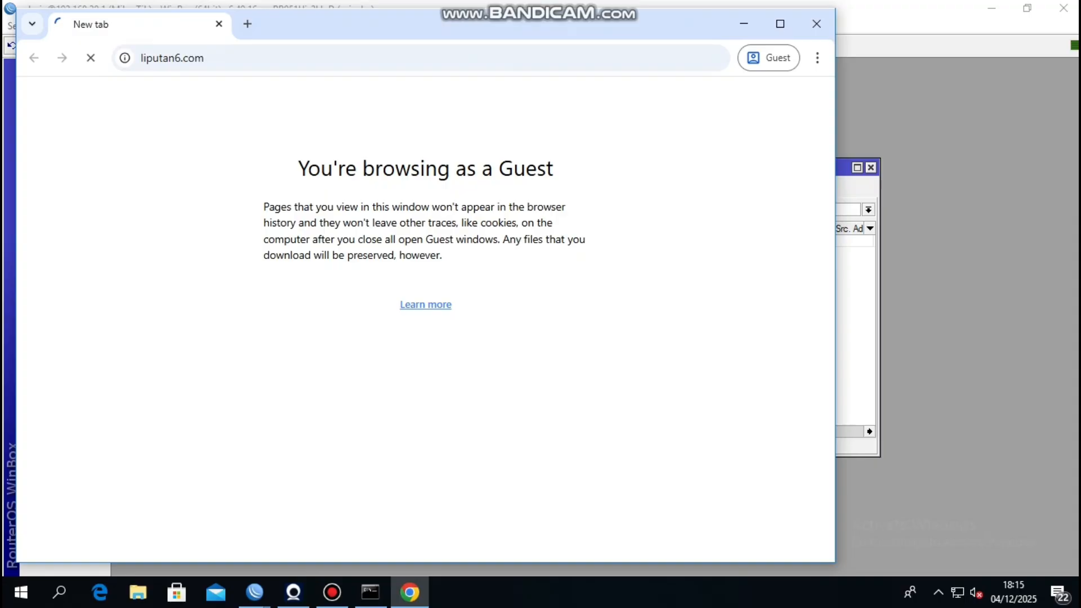
pyautogui.moveTo(291, 33); pyautogui.dragTo(714, 103)
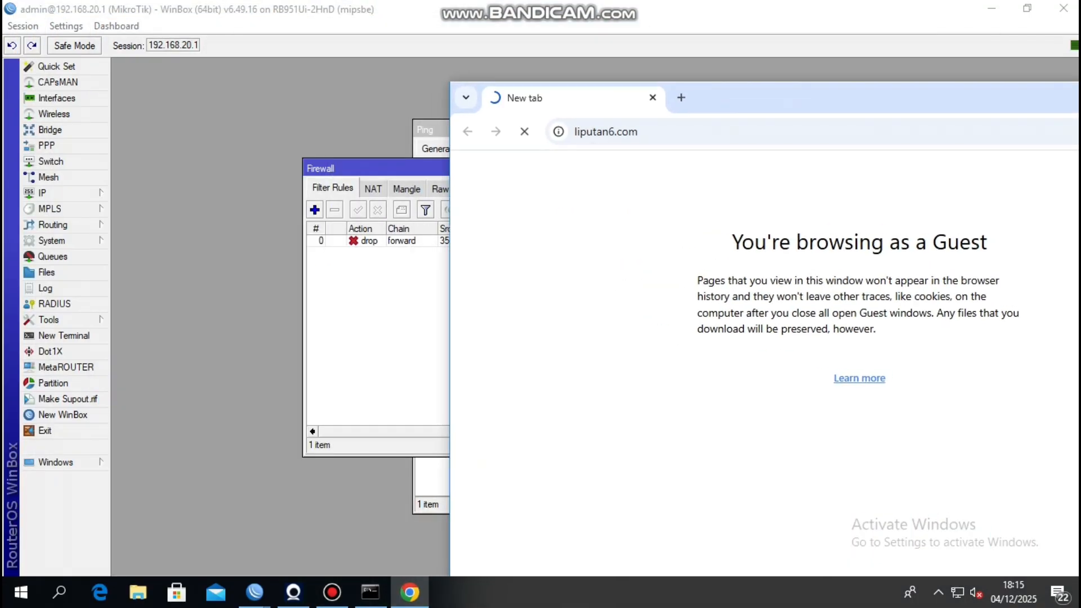
# Step: Disable the forward drop rule in WinBox, recheck liputan6.com in Chrome and close the browser
pyautogui.click(403, 241)
pyautogui.click(378, 210)
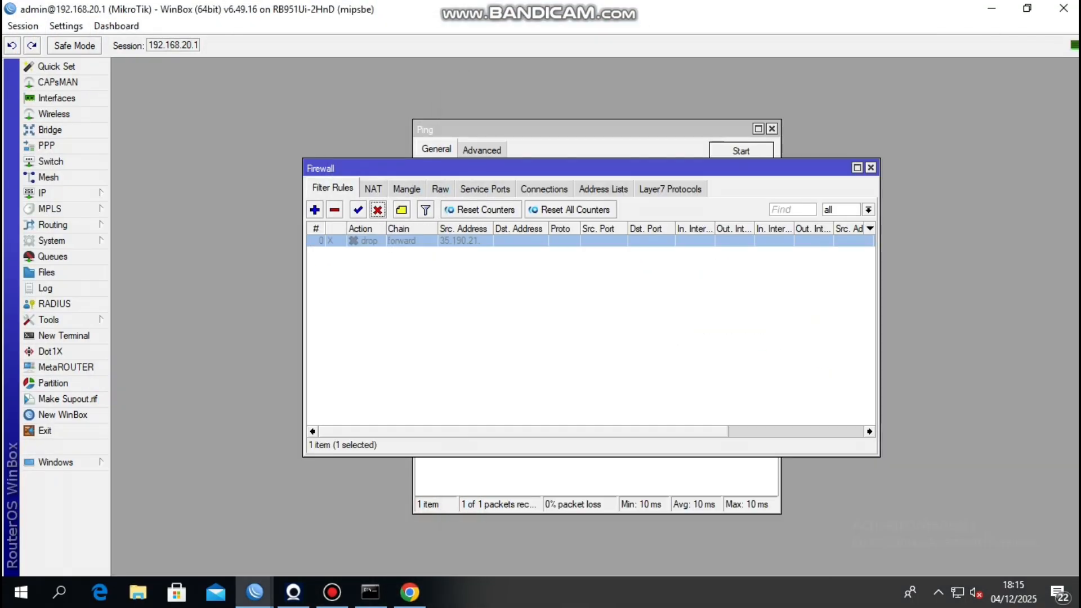
pyautogui.click(410, 592)
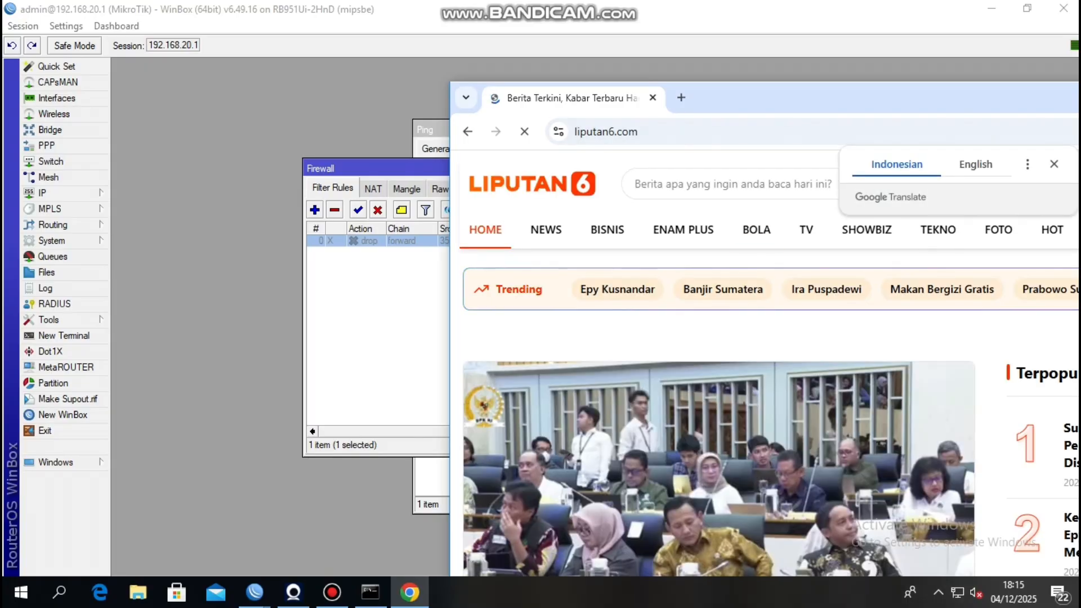
pyautogui.moveTo(737, 99); pyautogui.dragTo(562, 122)
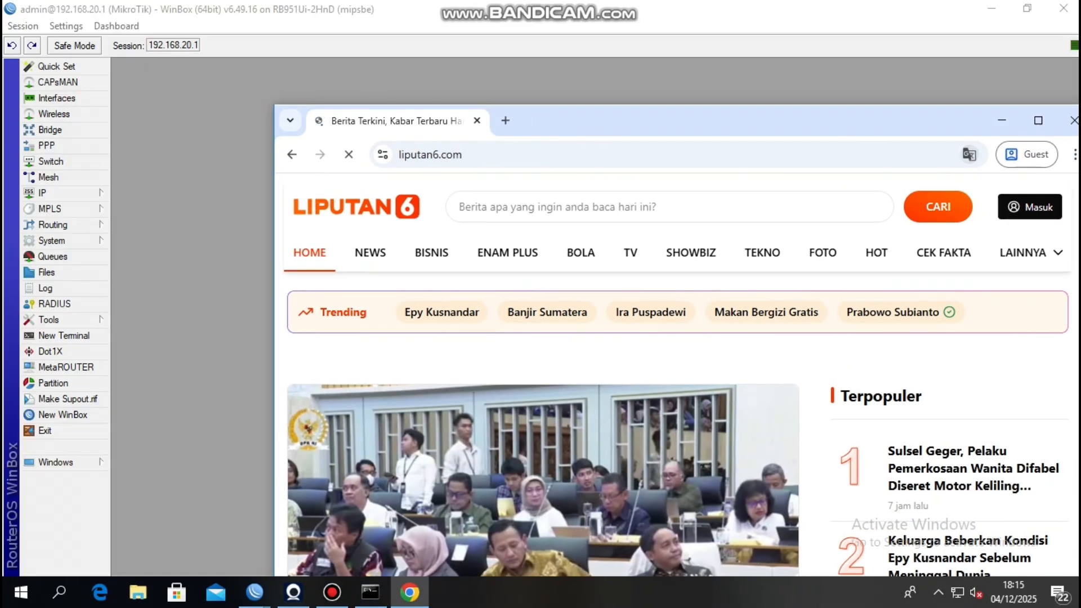
pyautogui.click(1072, 120)
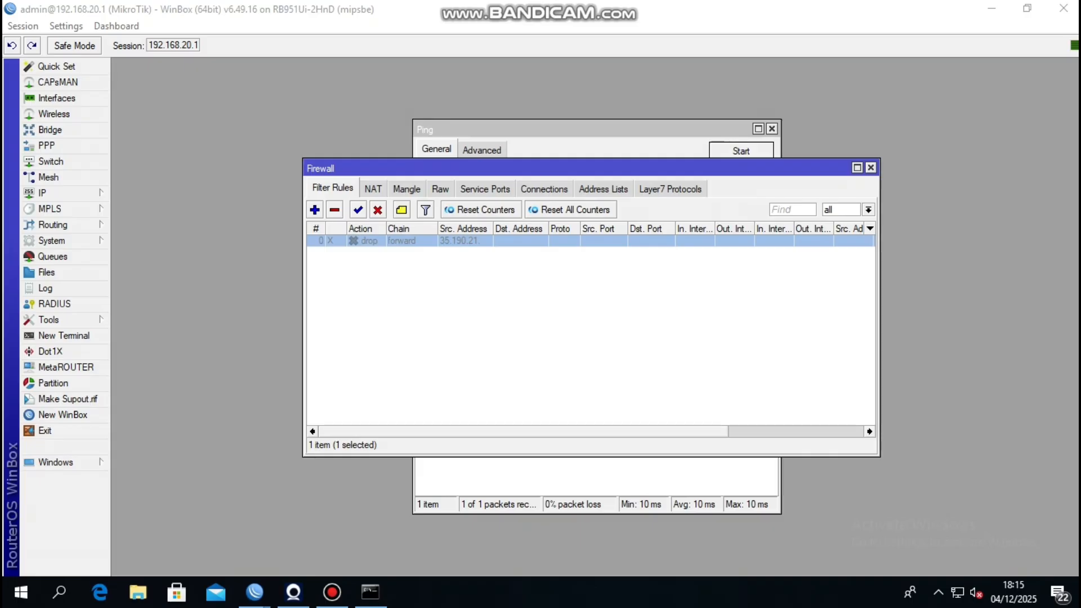
pyautogui.click(619, 327)
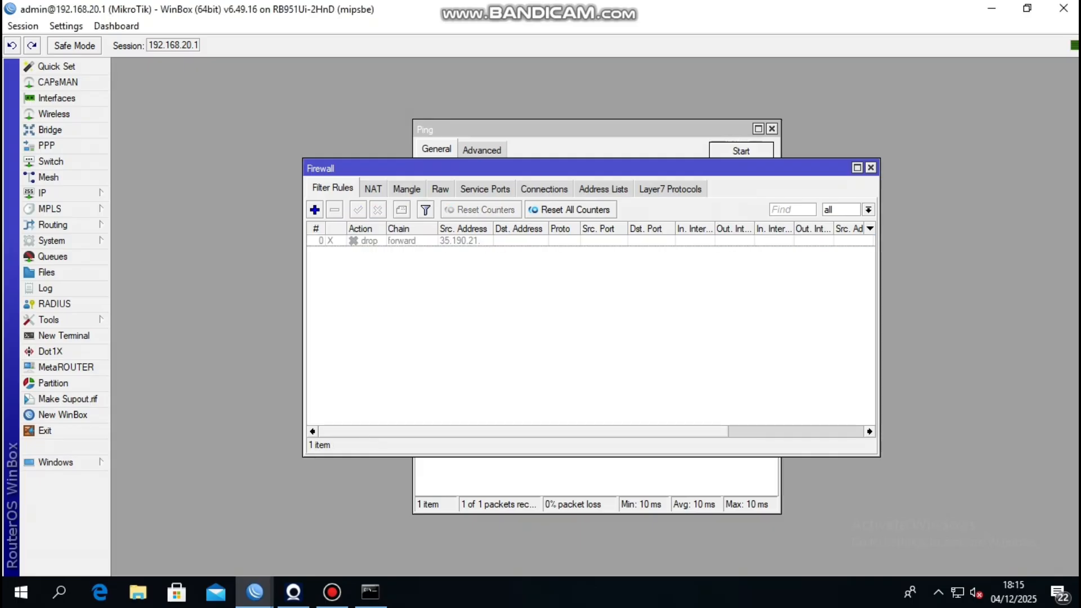
# Step: Start a new NAT rule on the dstnat chain with destination address 35.190.21.225, protocol tcp and destination port 443
pyautogui.click(373, 190)
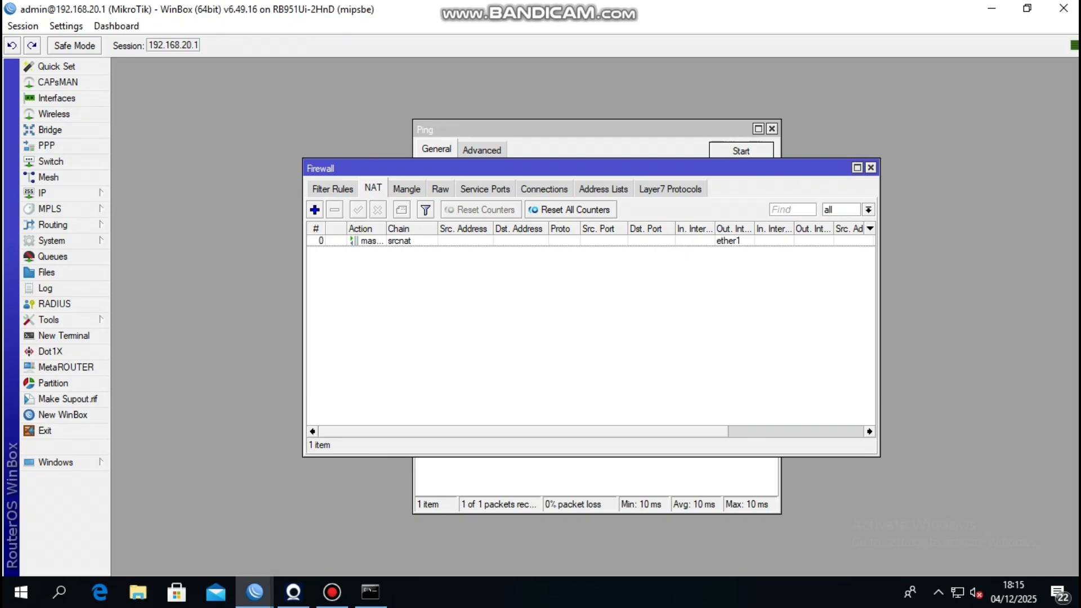
pyautogui.click(315, 210)
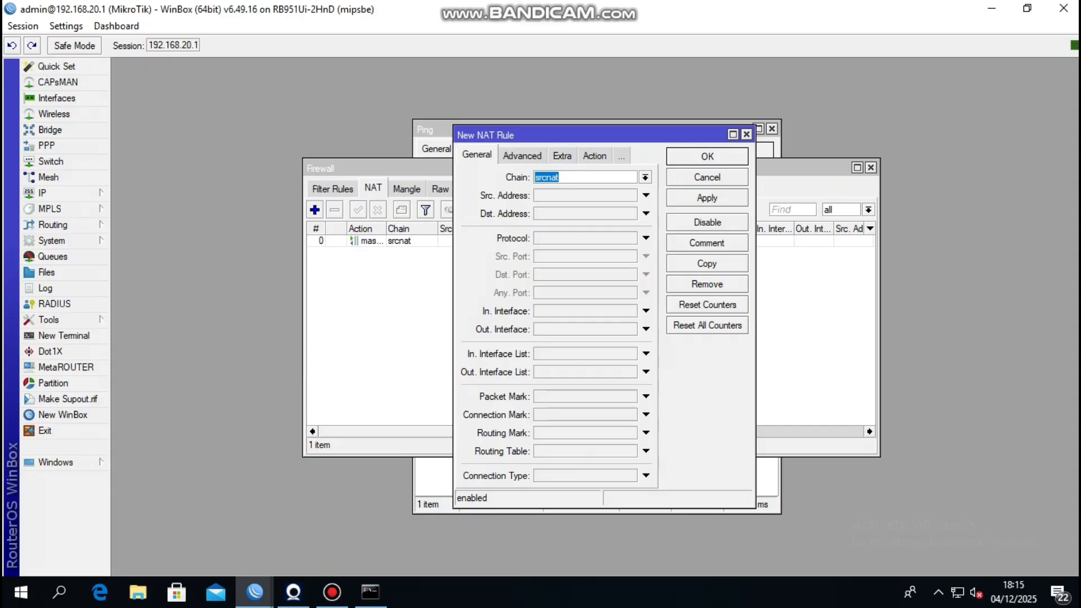
pyautogui.click(645, 177)
pyautogui.press('Up')
pyautogui.press('Return')
pyautogui.click(586, 214)
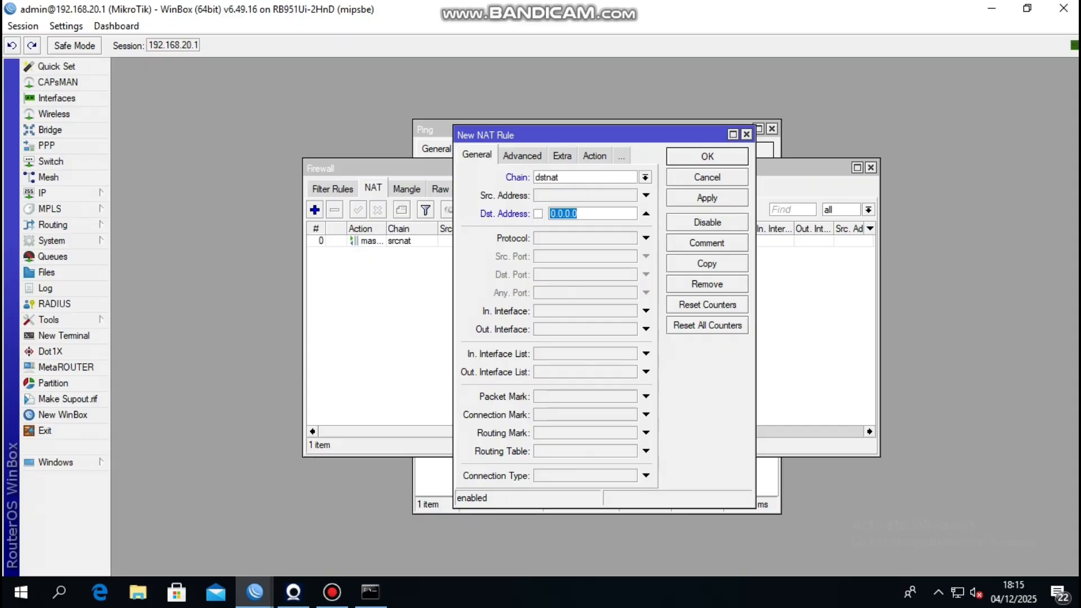
pyautogui.write('35.190.21.225')
pyautogui.click(646, 237)
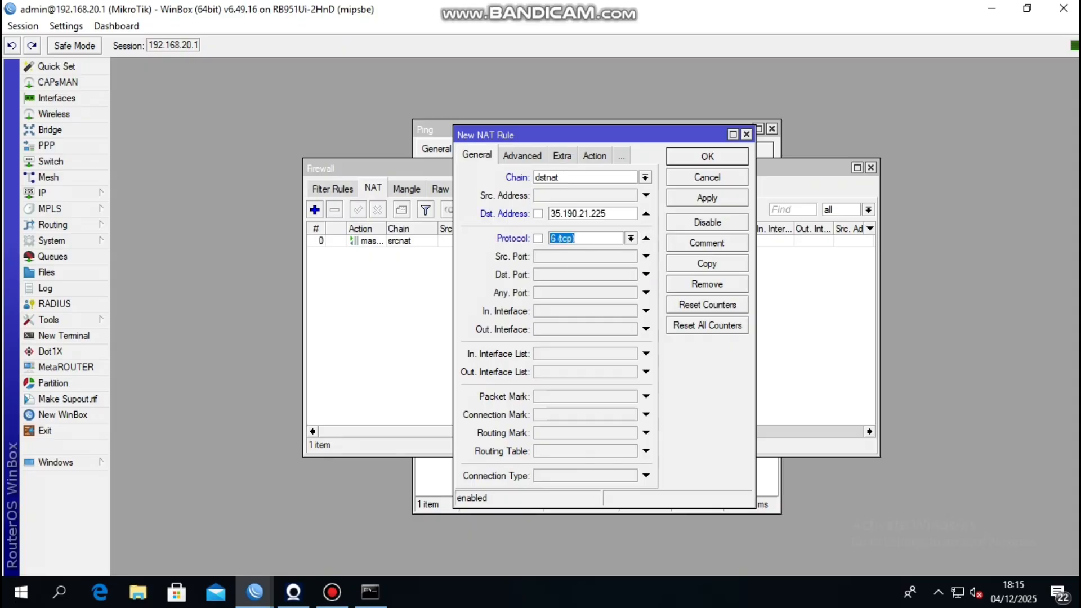
pyautogui.click(586, 275)
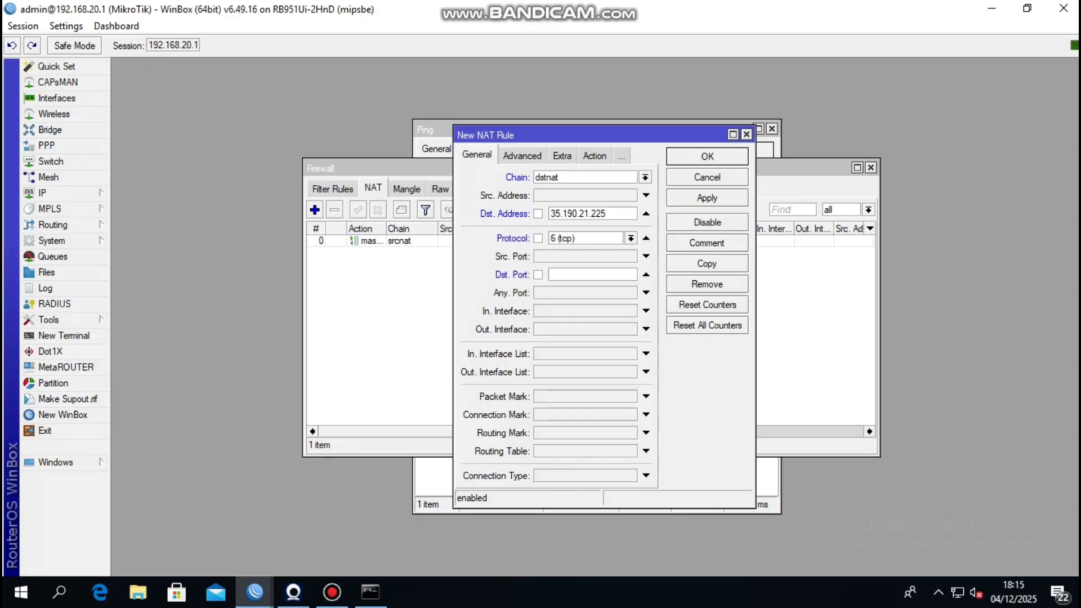
pyautogui.write('443')
# Step: Set the new NAT rule's action to dst-nat
pyautogui.click(595, 156)
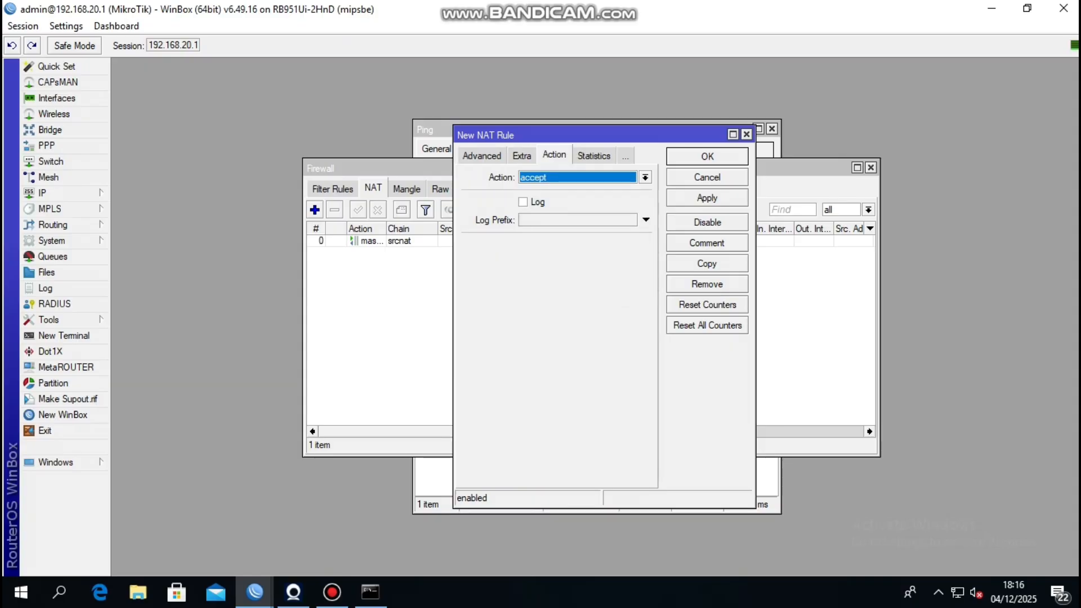
pyautogui.click(645, 178)
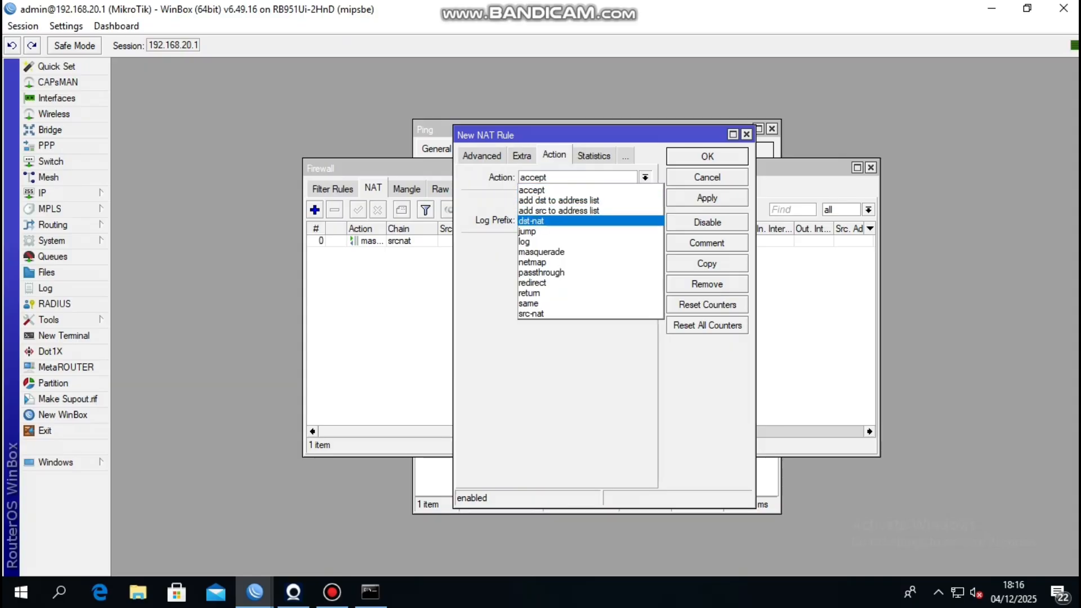
pyautogui.click(532, 221)
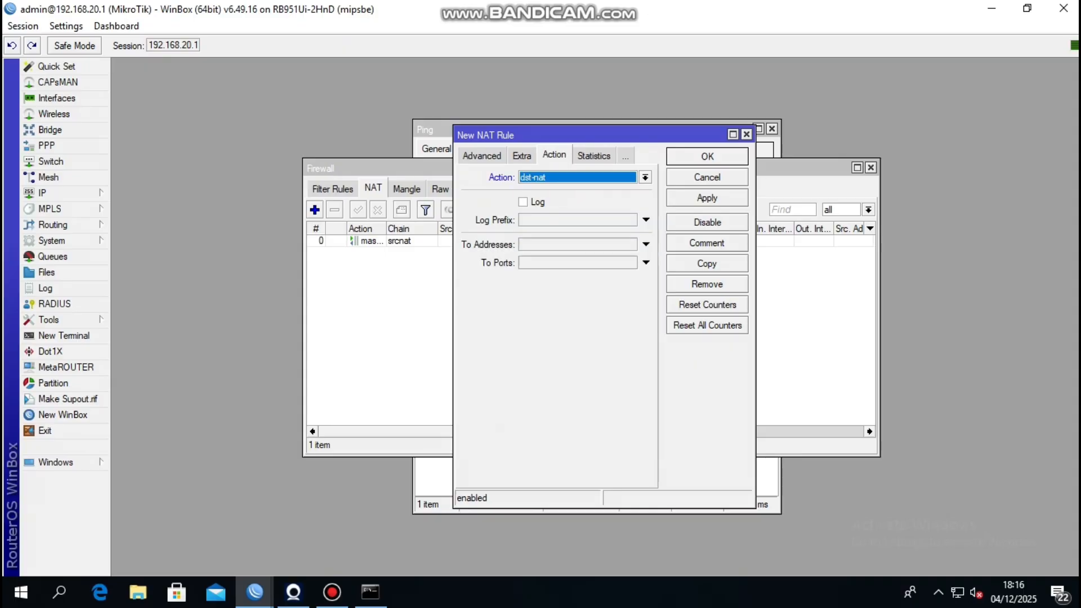
# Step: Ping antaranews.com from the router to resolve its IP address, copy the resolved address and close the Ping tool
pyautogui.click(49, 319)
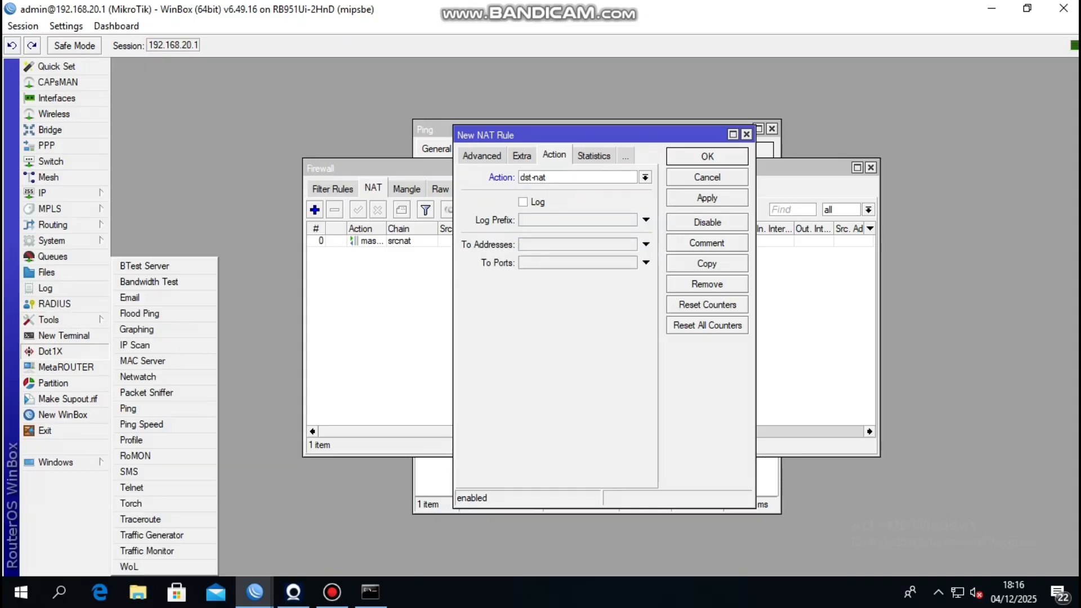
pyautogui.click(129, 408)
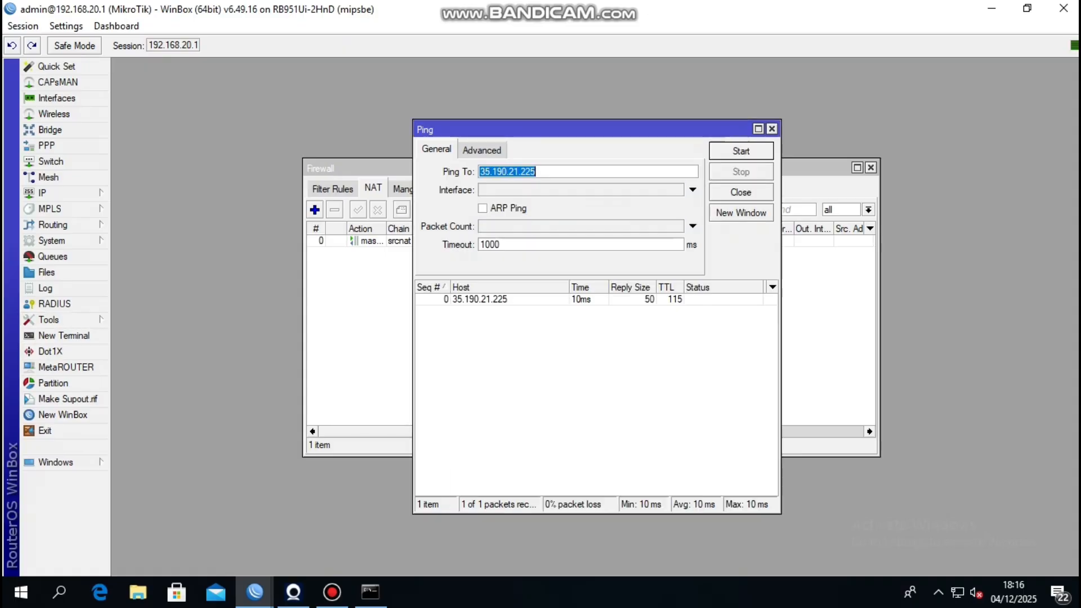
pyautogui.moveTo(540, 129); pyautogui.dragTo(472, 144)
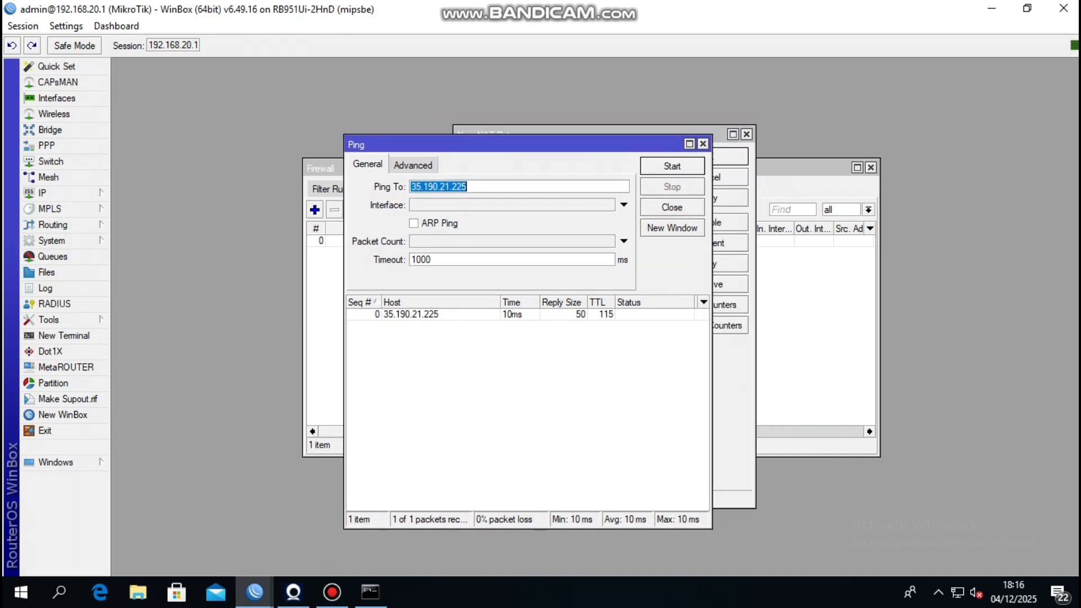
pyautogui.press('BackSpace')
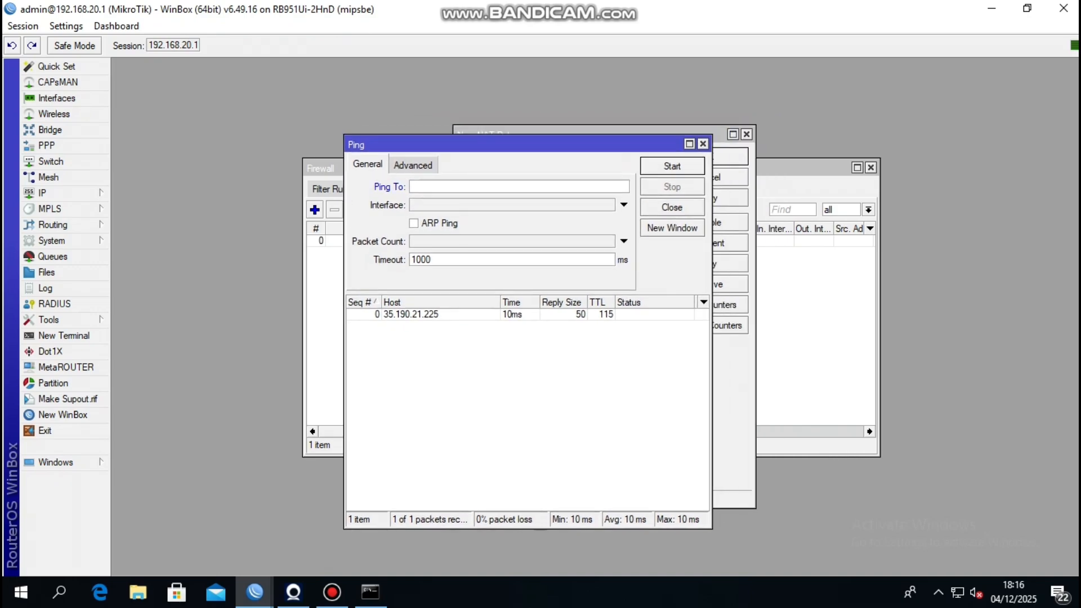
pyautogui.write('antaranews.com')
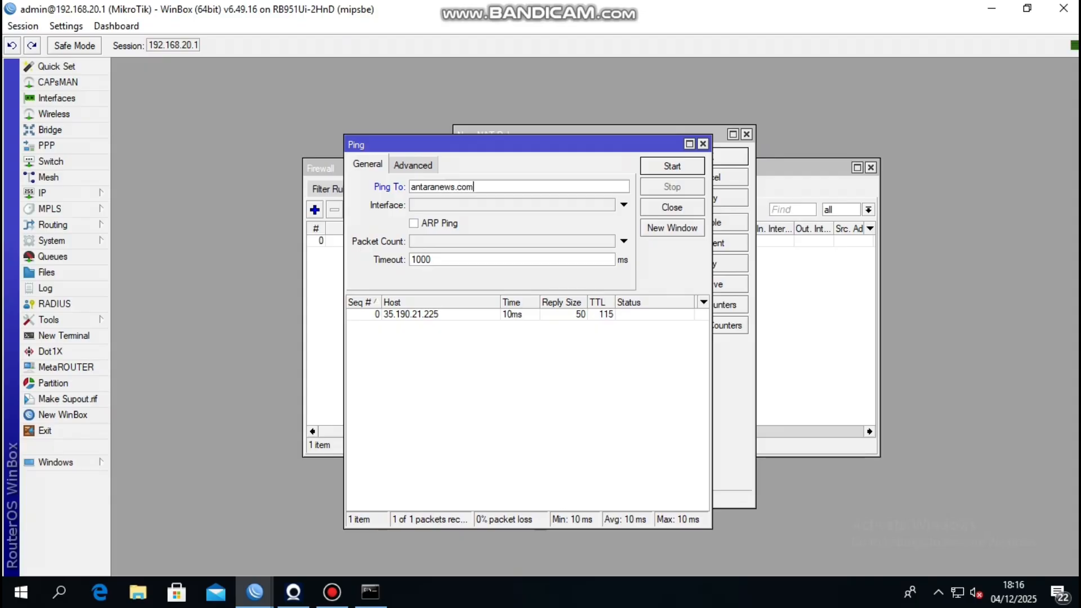
pyautogui.press('Return')
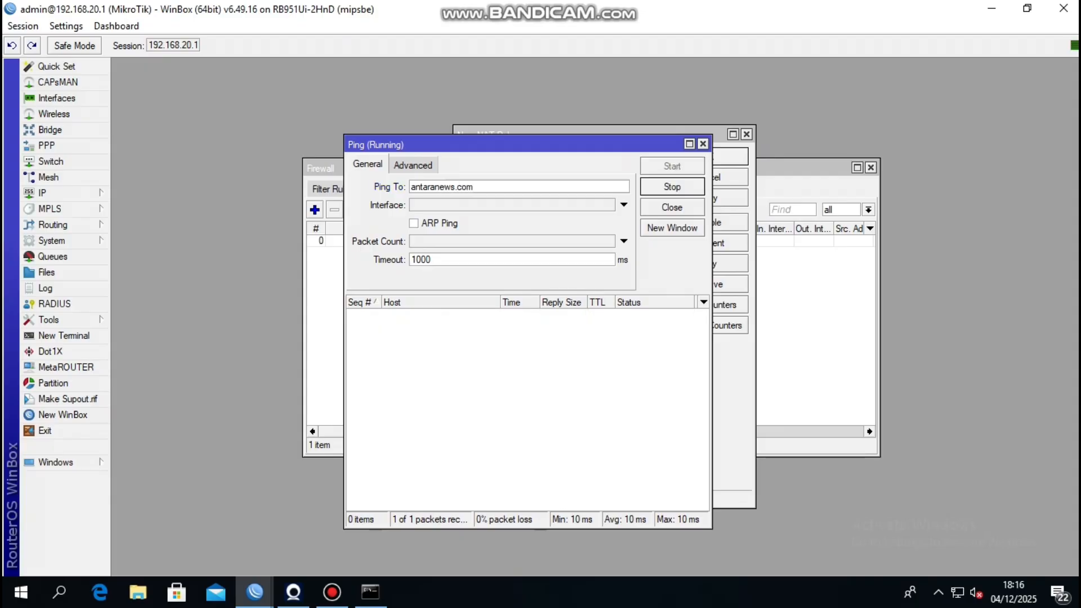
pyautogui.press('Return')
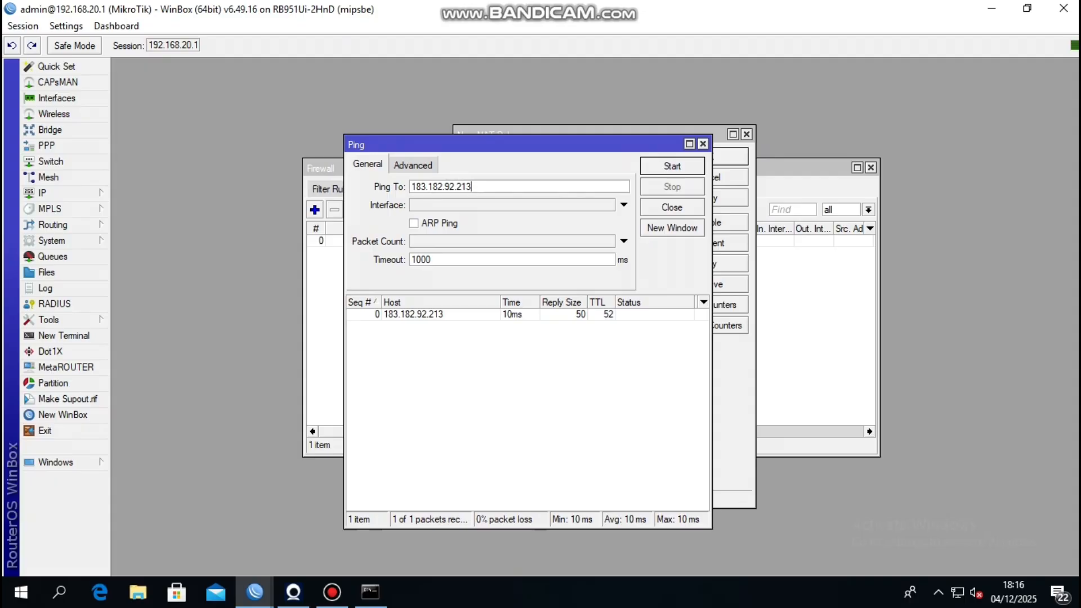
pyautogui.hotkey('ctrl', 'a')
pyautogui.hotkey('ctrl', 'c')
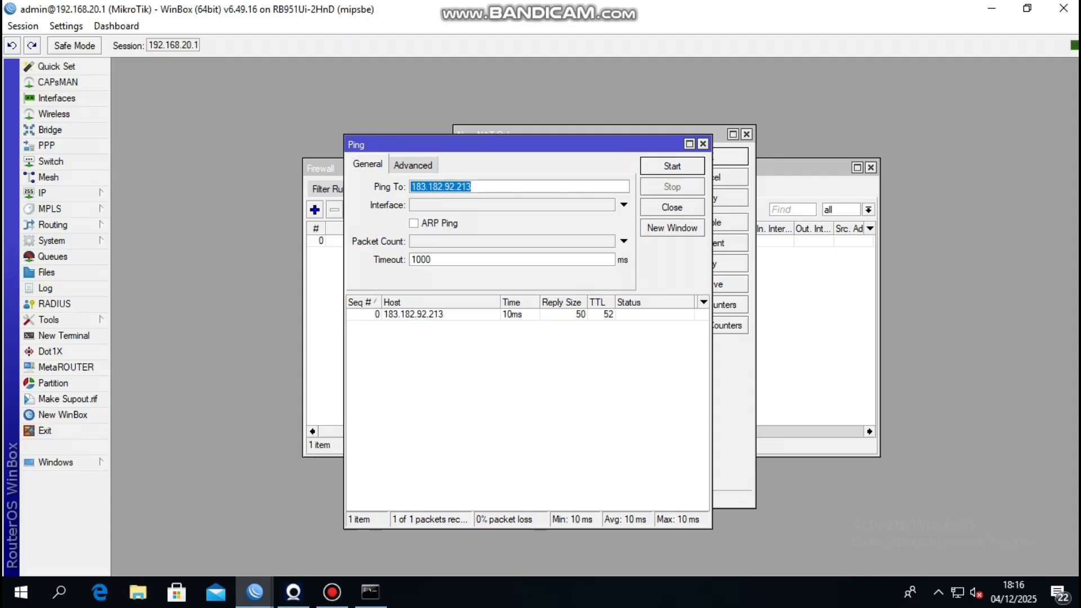
pyautogui.click(703, 144)
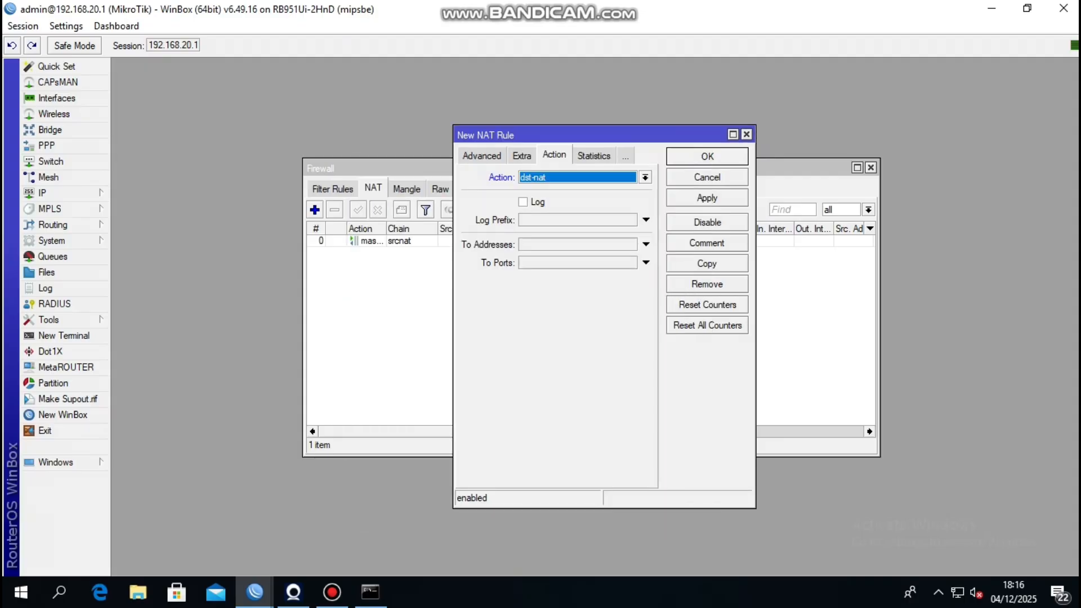
# Step: Set the NAT rule's target address to 183.182.92.213 and target port to 443, and save the rule
pyautogui.click(578, 245)
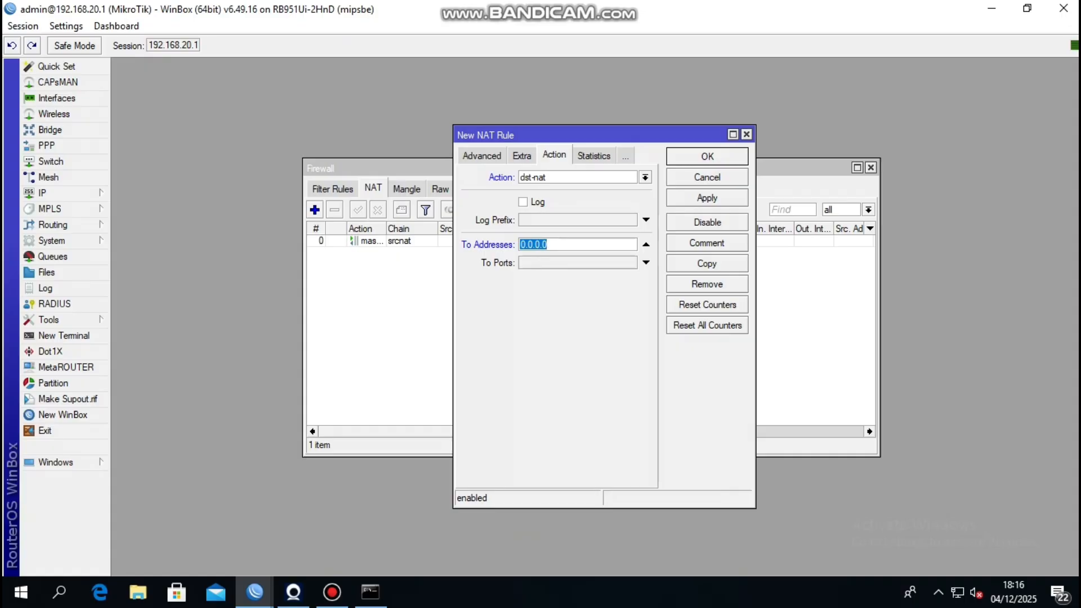
pyautogui.hotkey('ctrl', 'v')
pyautogui.click(578, 263)
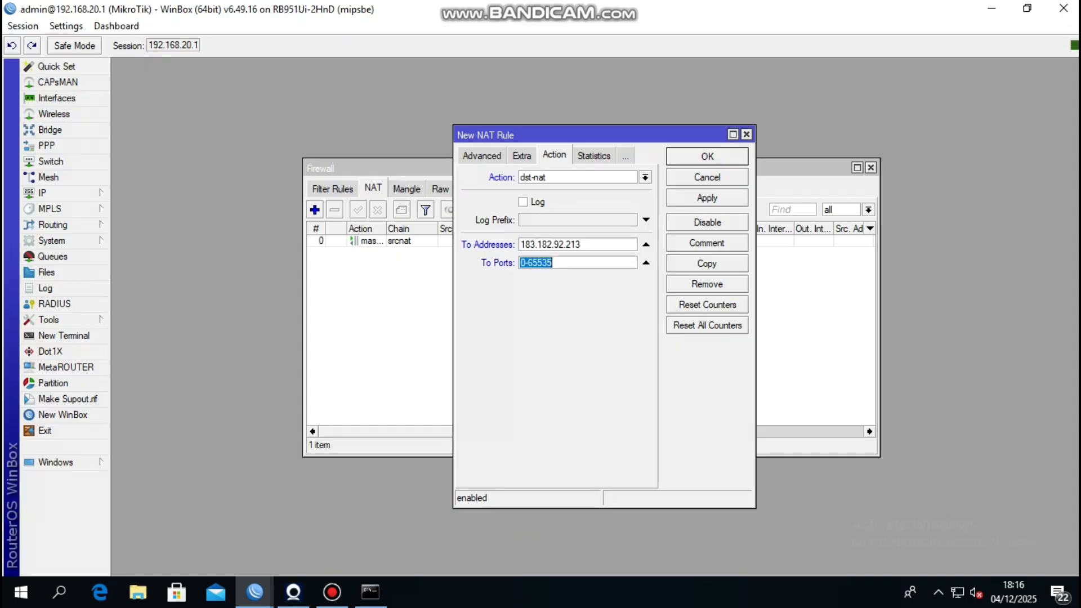
pyautogui.write('443')
pyautogui.click(708, 198)
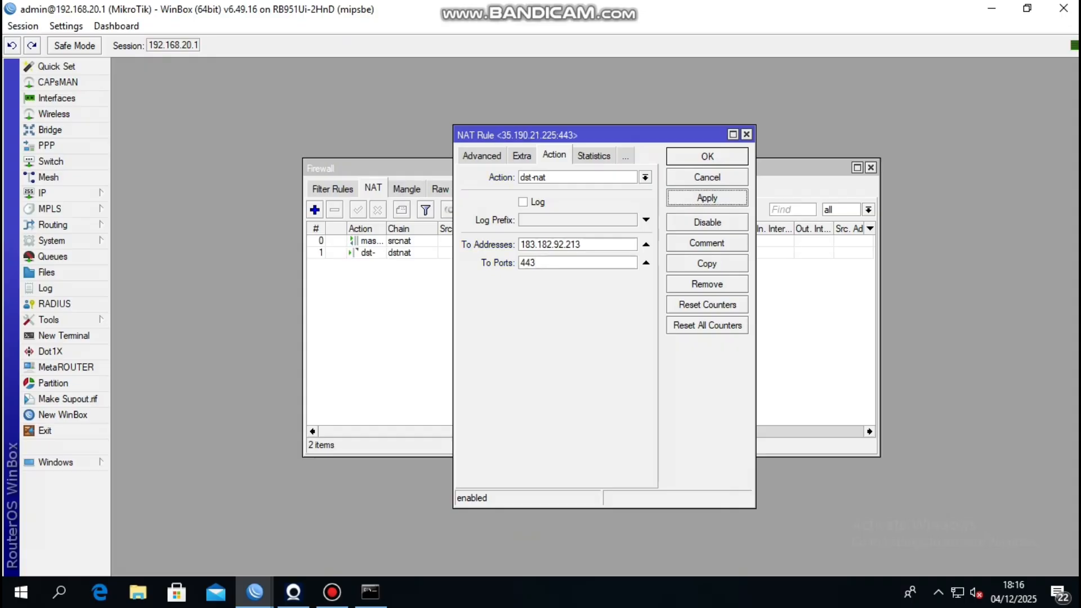
pyautogui.click(707, 157)
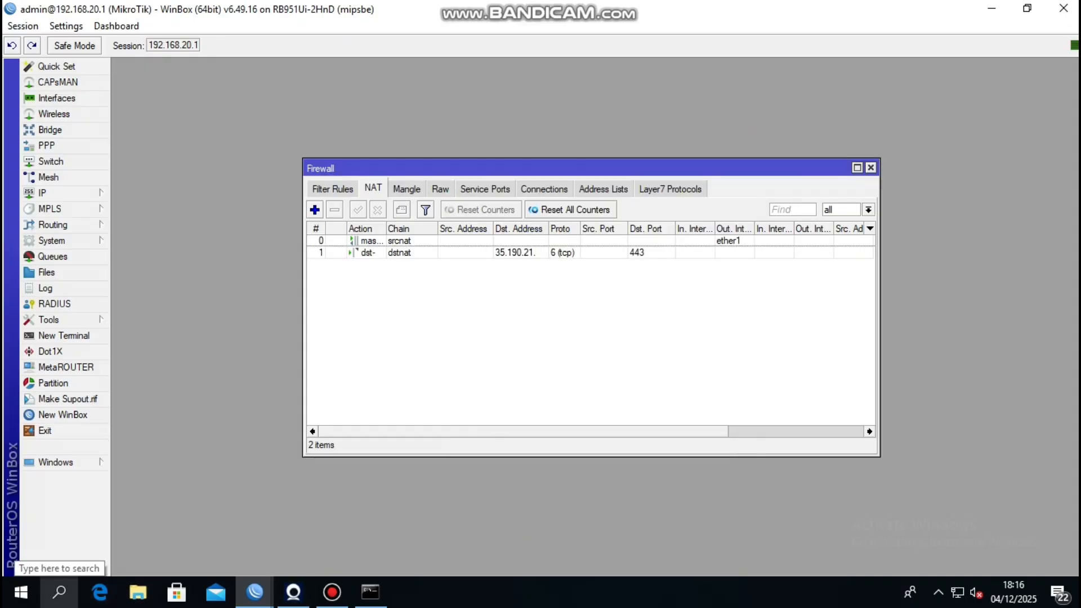
# Step: Switch to Google Chrome in guest mode and load liputan6.com to test the redirect
pyautogui.click(59, 592)
pyautogui.write('ch')
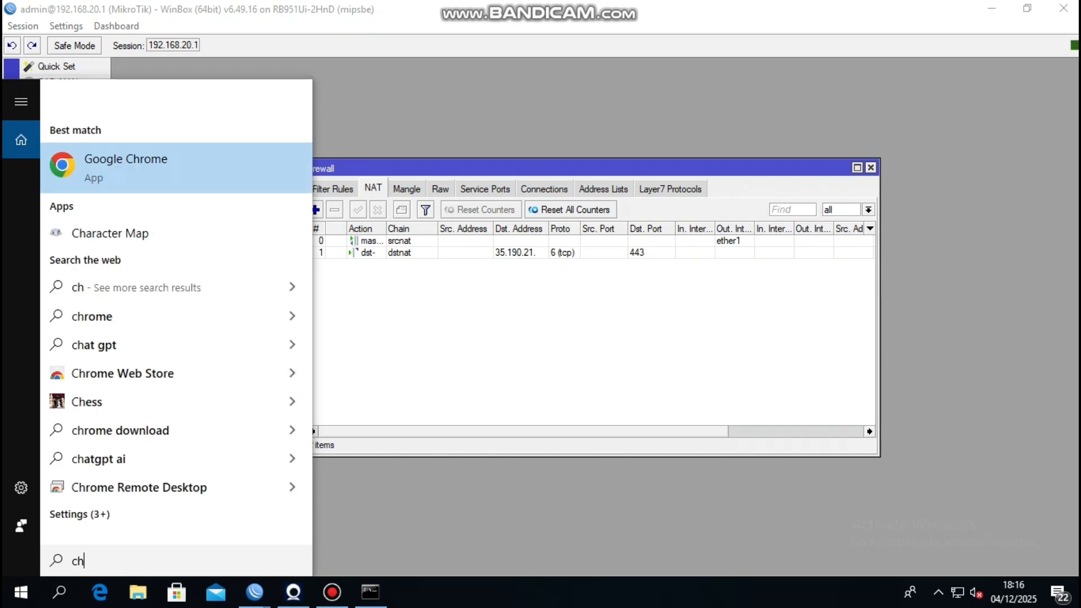
pyautogui.press('Return')
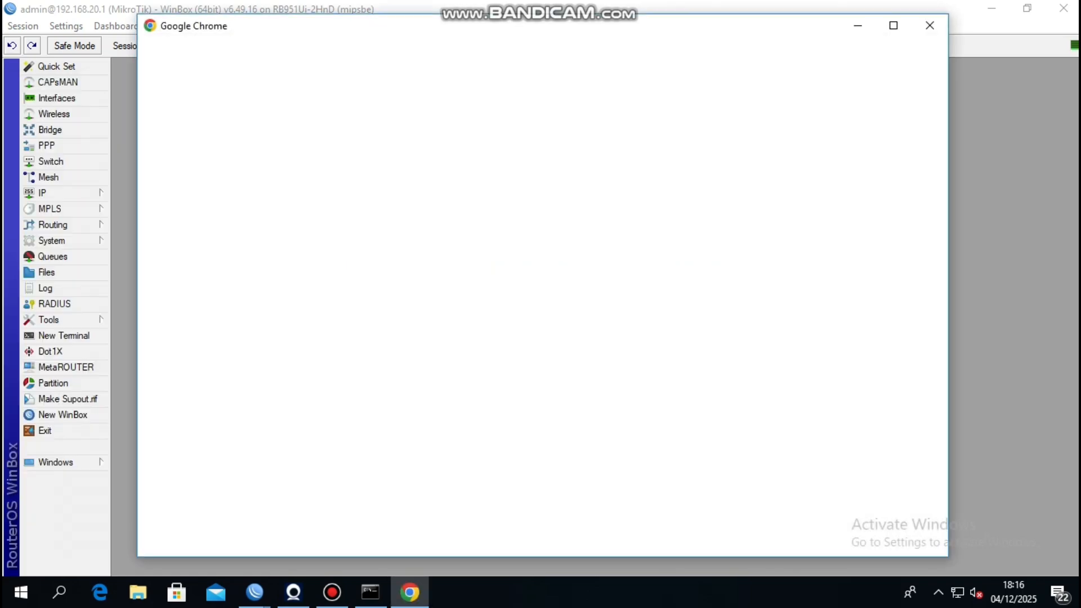
pyautogui.click(226, 510)
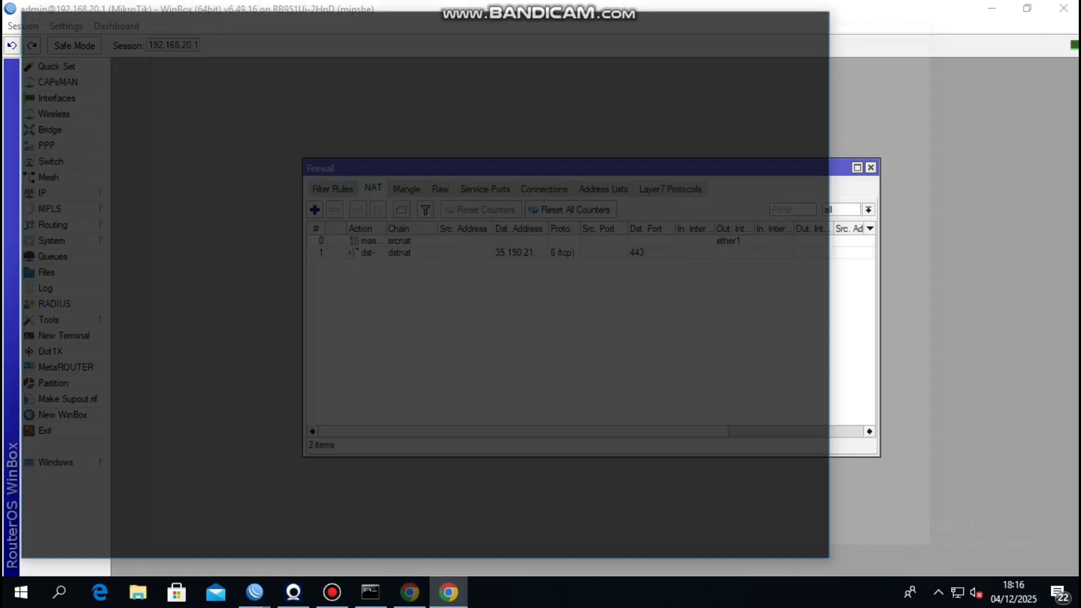
pyautogui.write('lip')
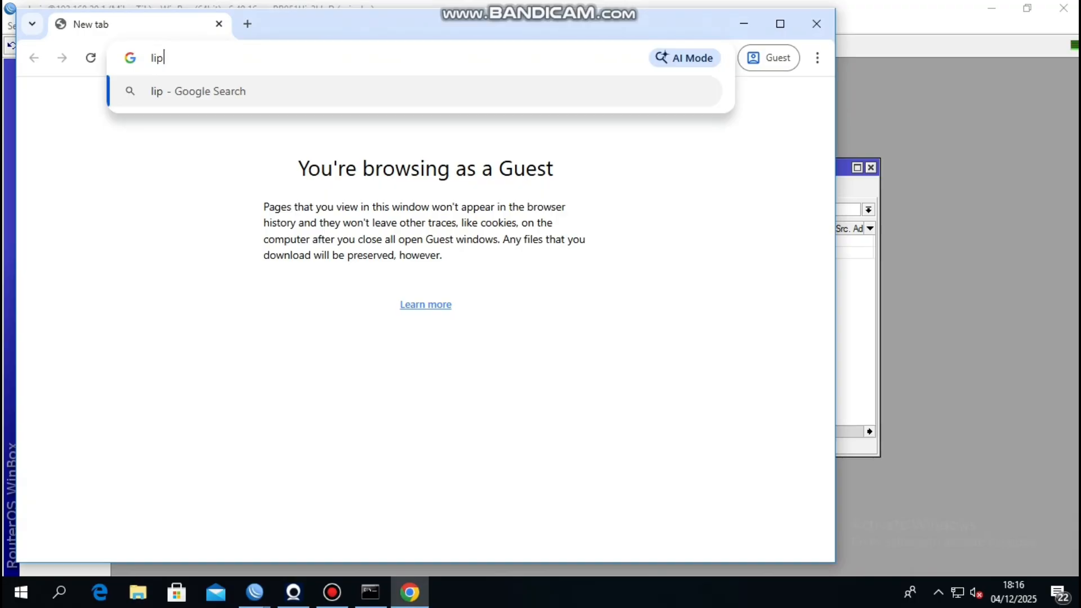
pyautogui.write('utan6')
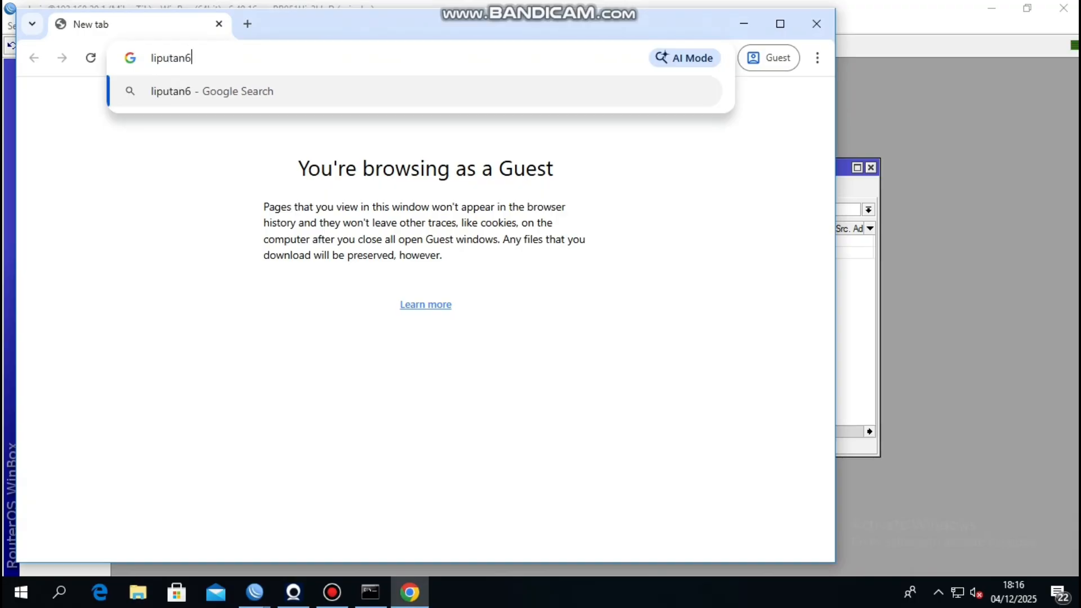
pyautogui.write('.com')
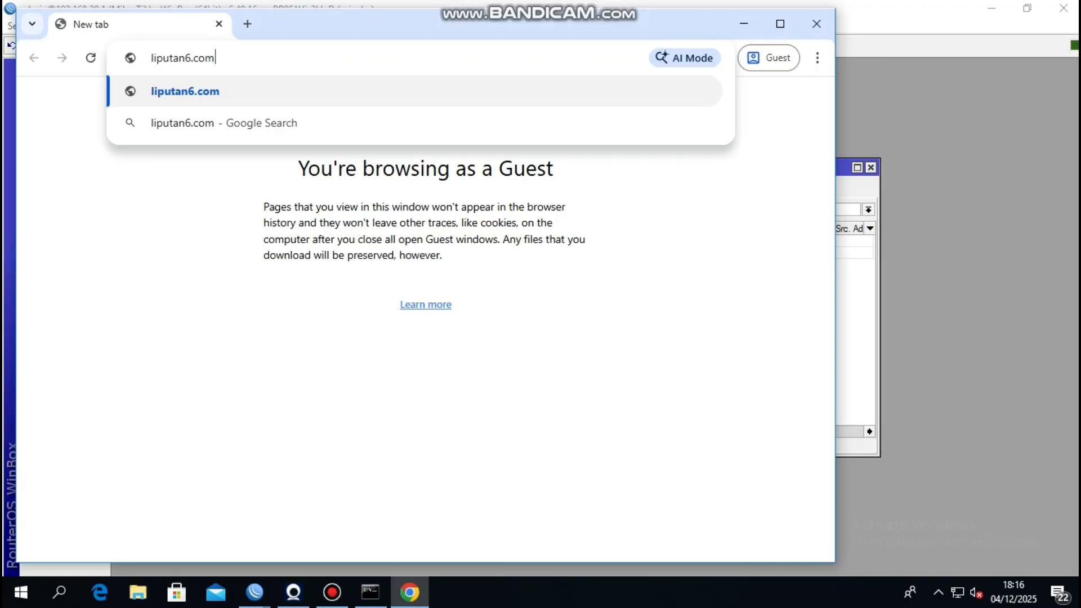
pyautogui.press('Return')
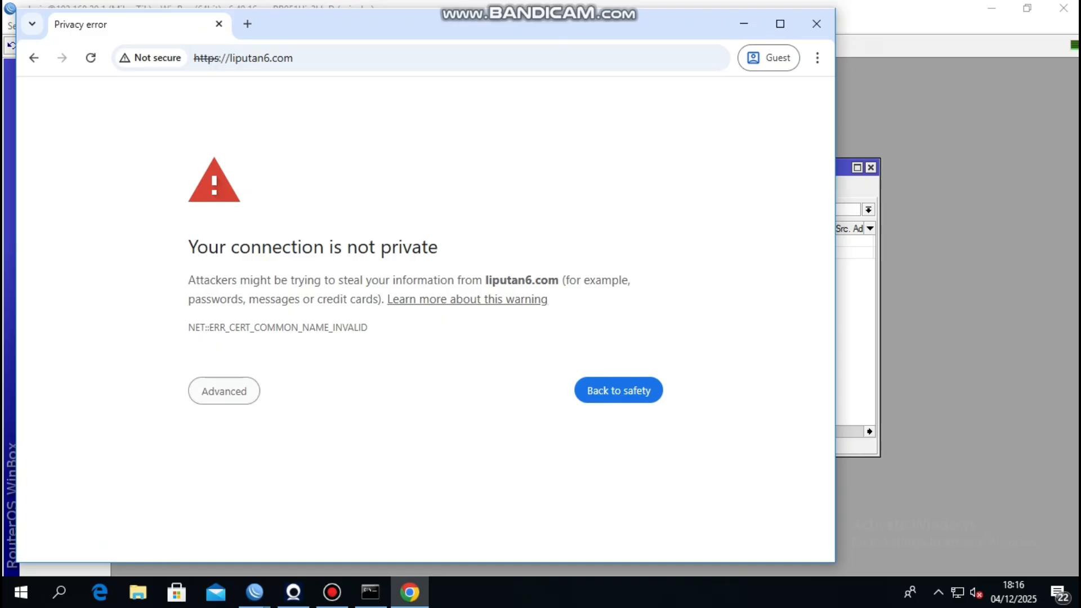
# Step: Proceed past the certificate warning to liputan6.com, dismiss the location and translation prompts, and examine the page that loads
pyautogui.click(224, 390)
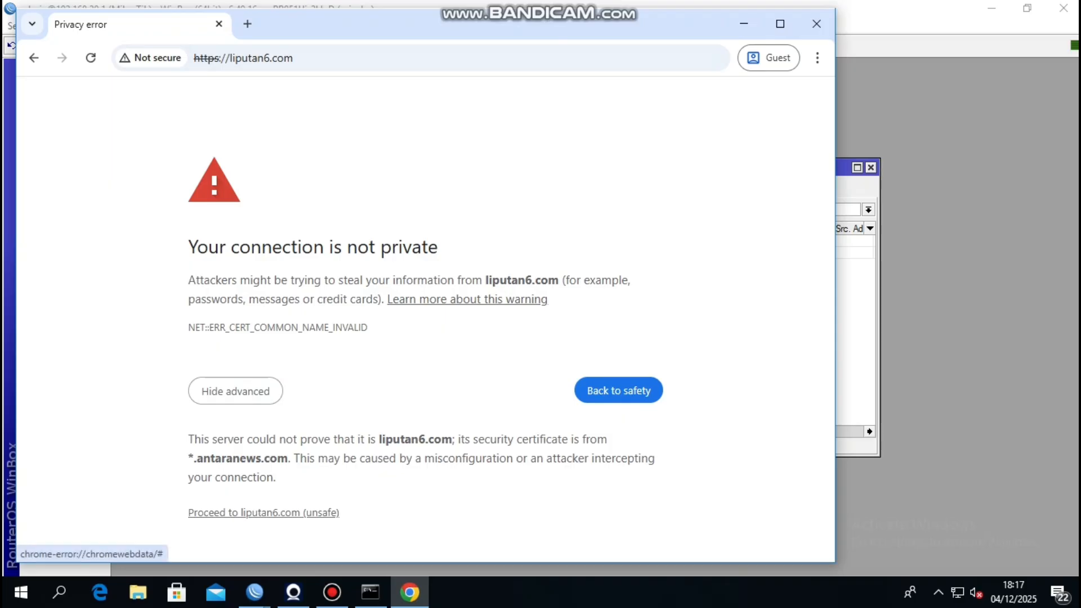
pyautogui.click(263, 513)
pyautogui.scroll(-1, 668, 293)
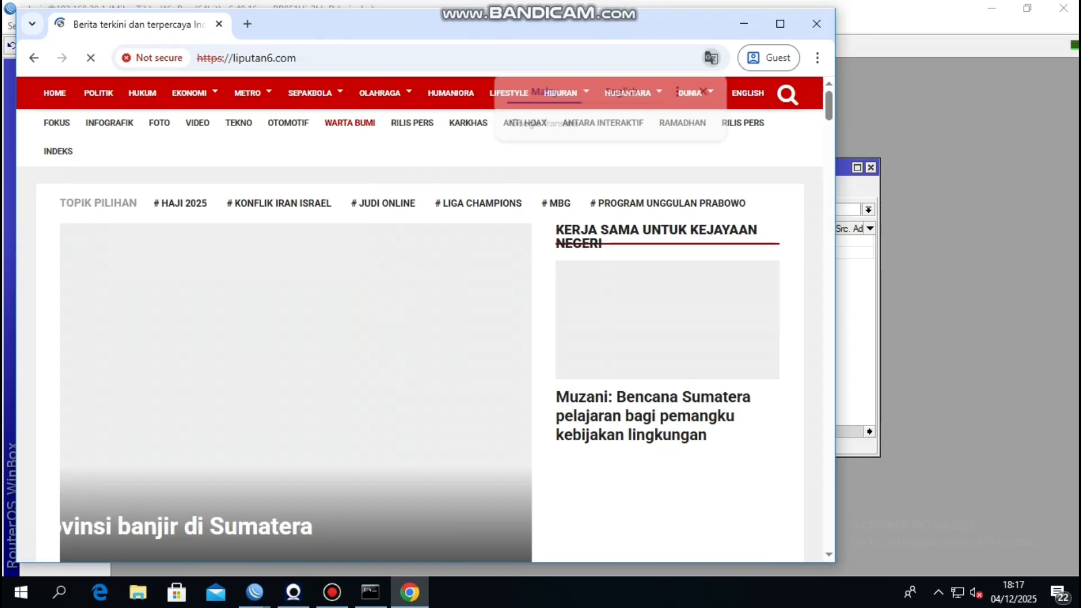
pyautogui.click(343, 97)
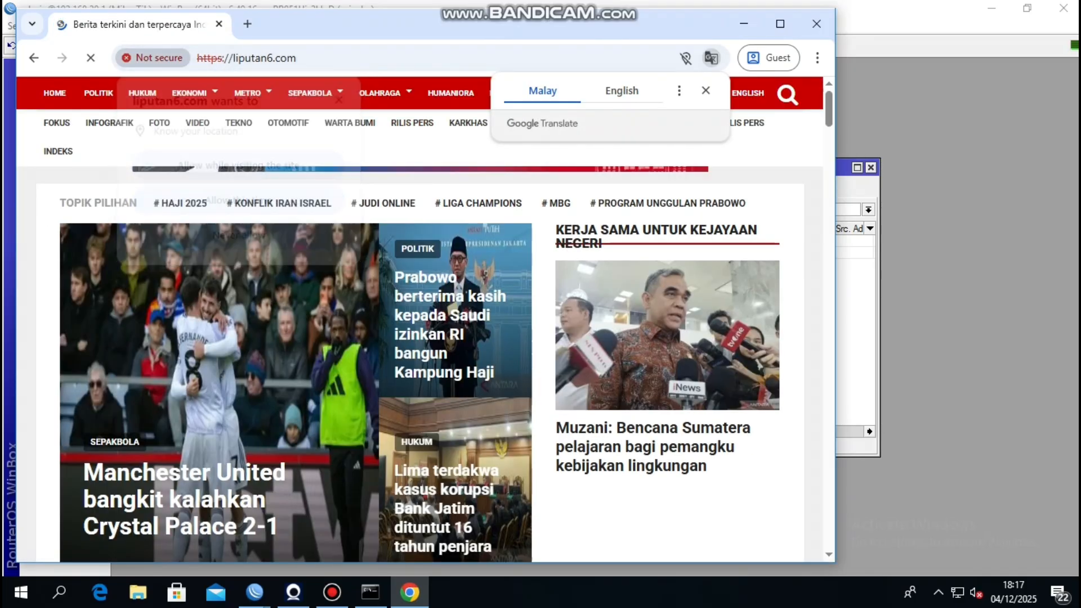
pyautogui.click(706, 91)
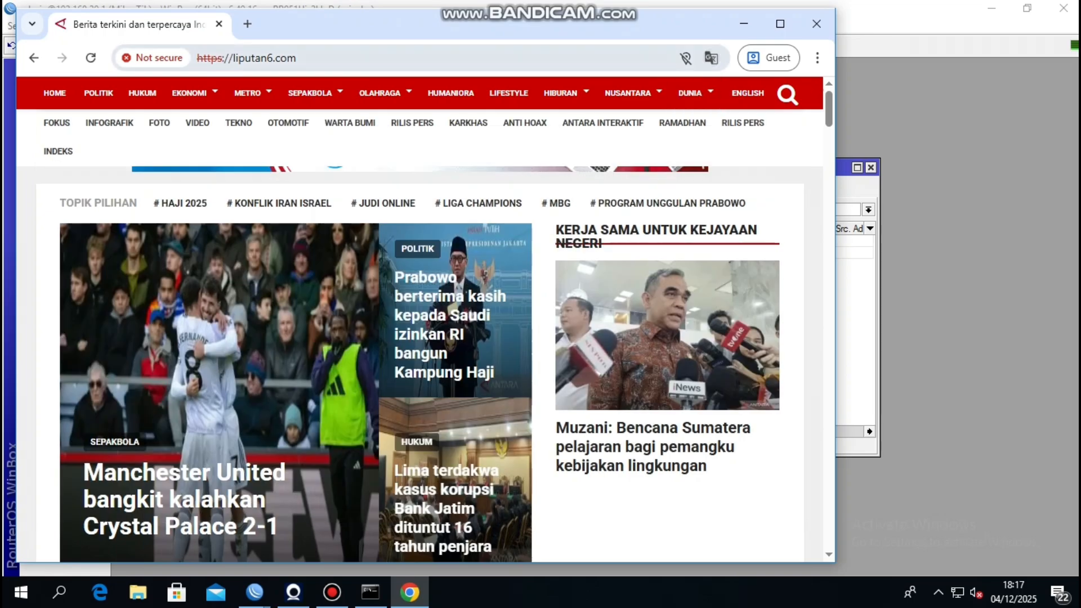
pyautogui.moveTo(380, 93)
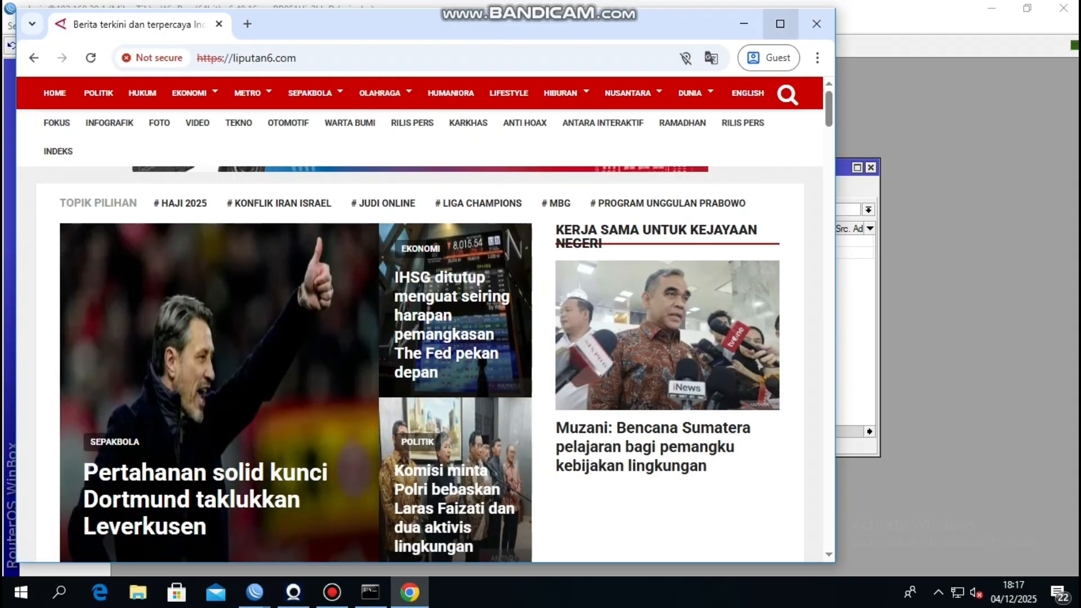
# Step: Close Chrome, the router session and the WinBox login window, and move the webcam window to the middle of the desktop
pyautogui.click(817, 24)
pyautogui.click(1064, 8)
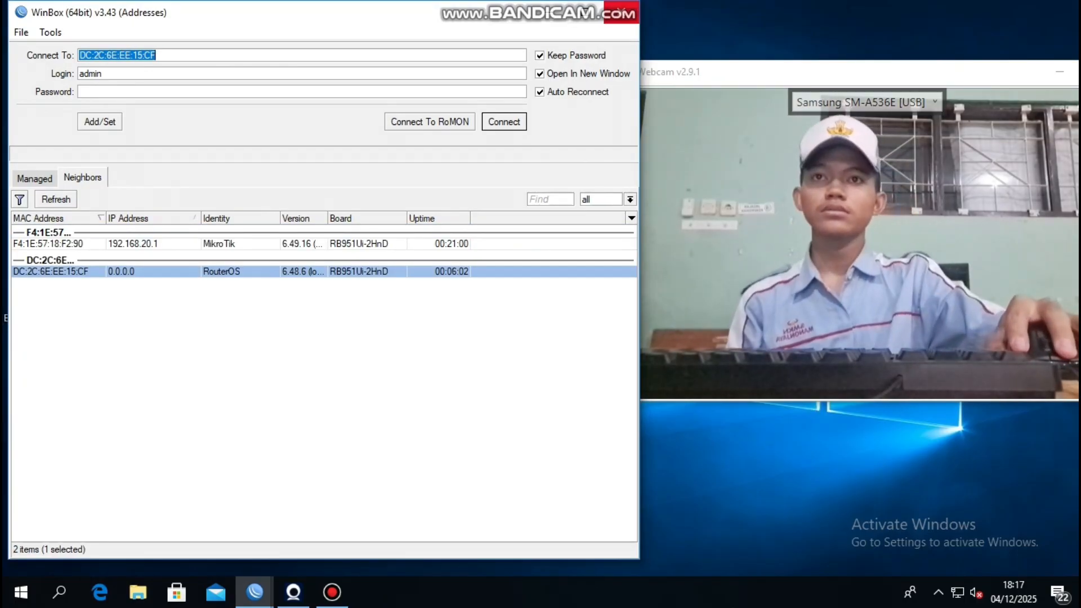
pyautogui.click(622, 12)
pyautogui.click(622, 13)
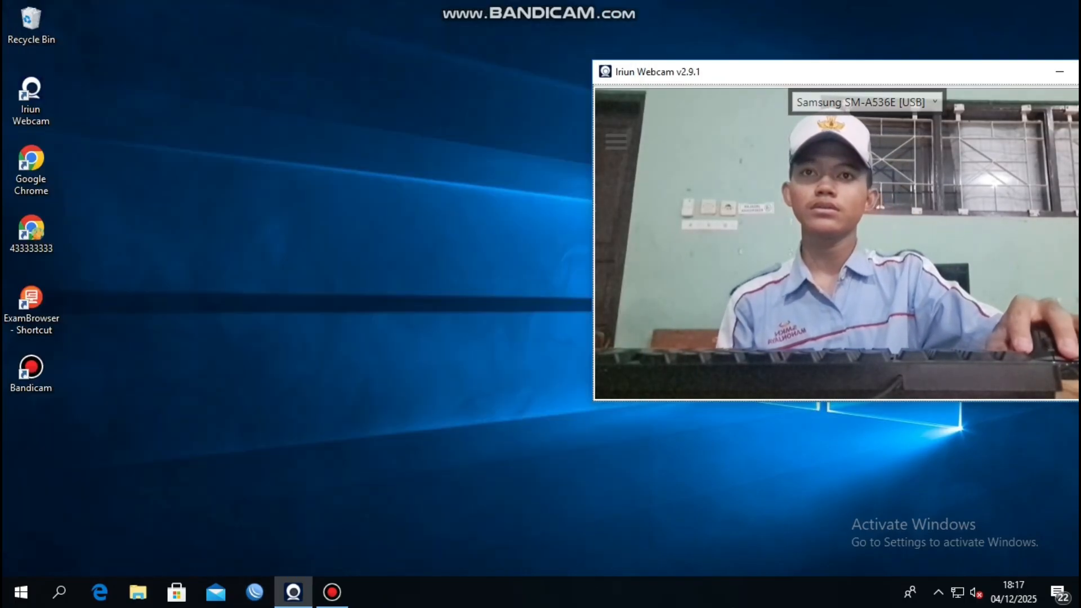
pyautogui.moveTo(673, 73); pyautogui.dragTo(475, 89)
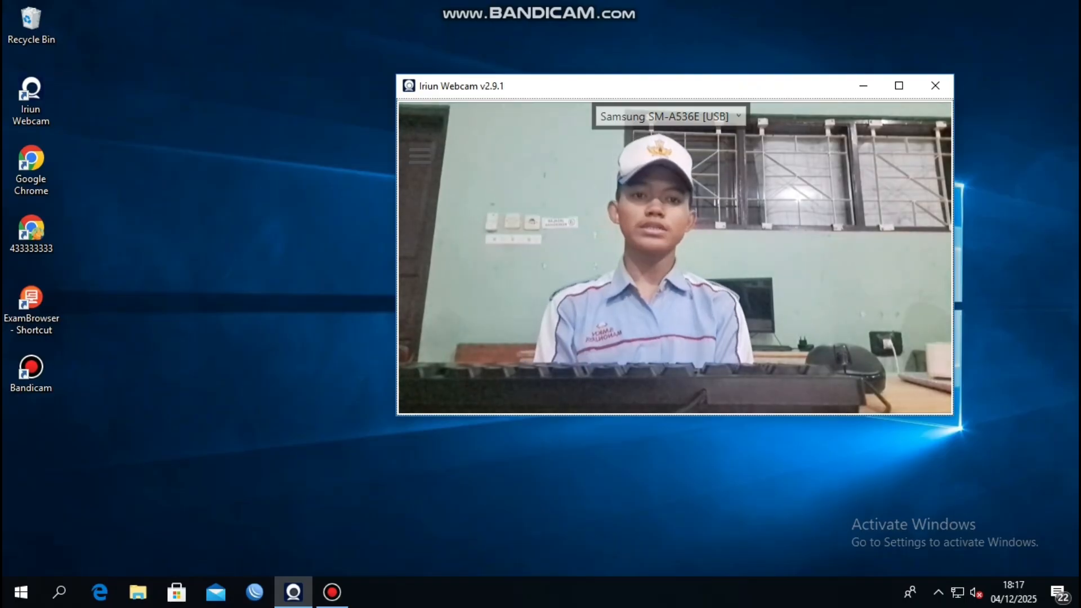